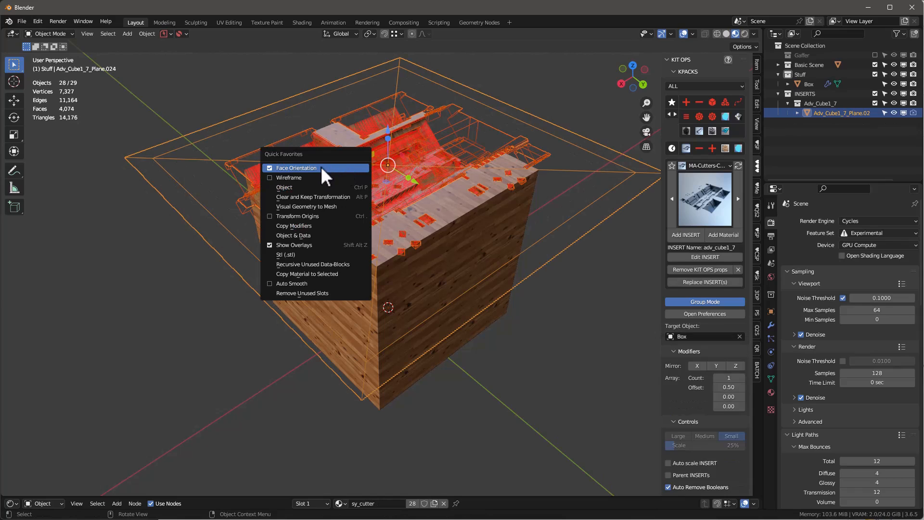
Step: Turn off the Face Orientation display and hide the viewport overlays
click(325, 168)
key(shift+alt+z)
middle_drag(614, 171, 484, 217)
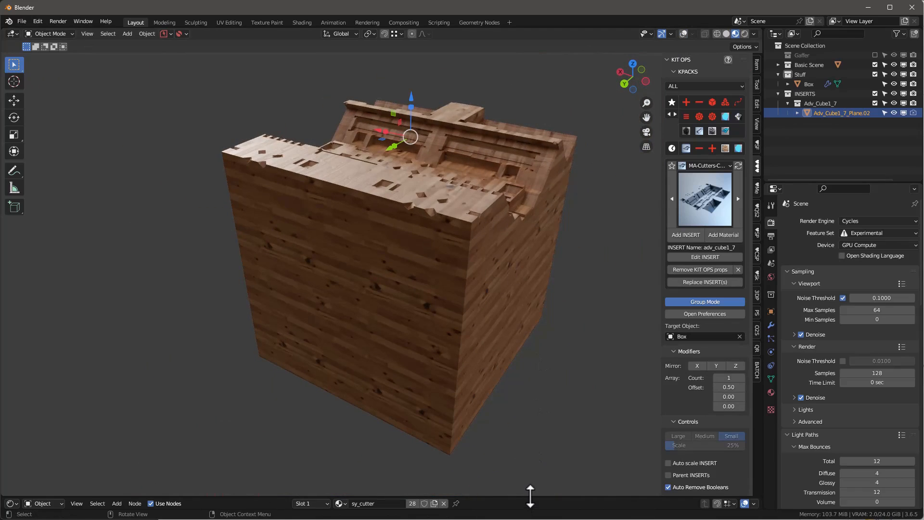
Step: Enlarge the Shader Editor, select the wooden box and select the wood-01.png texture node in its ik-wood-01 material
drag(530, 496, 540, 296)
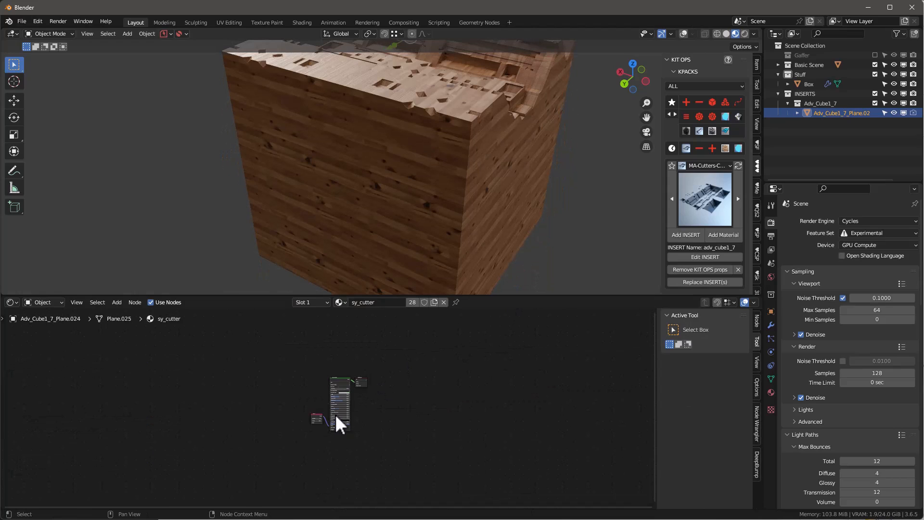
scroll(335, 409, up, 6)
click(344, 262)
scroll(351, 340, up, 3)
middle_drag(351, 340, 433, 356)
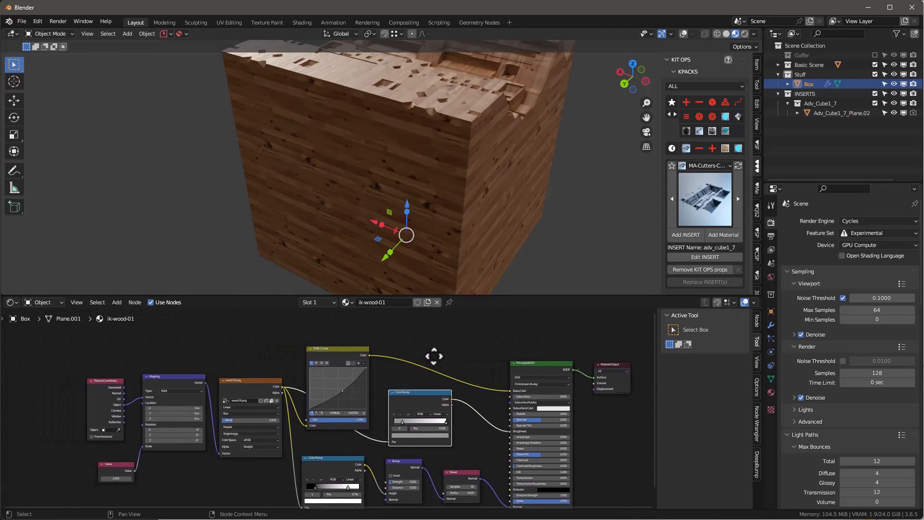
scroll(258, 383, up, 3)
click(260, 387)
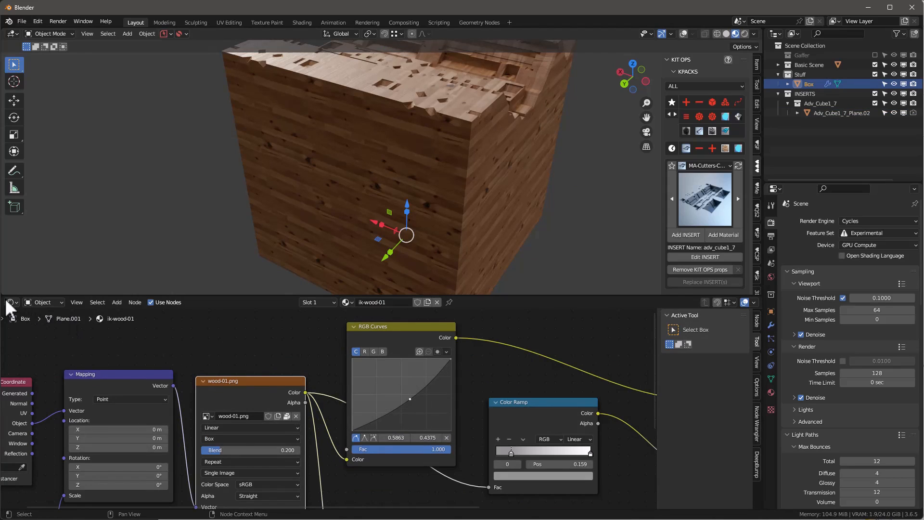
Step: Split the Shader Editor, switch the new area to an Image Editor and inspect wood-01.png in it at full size
drag(7, 297, 199, 308)
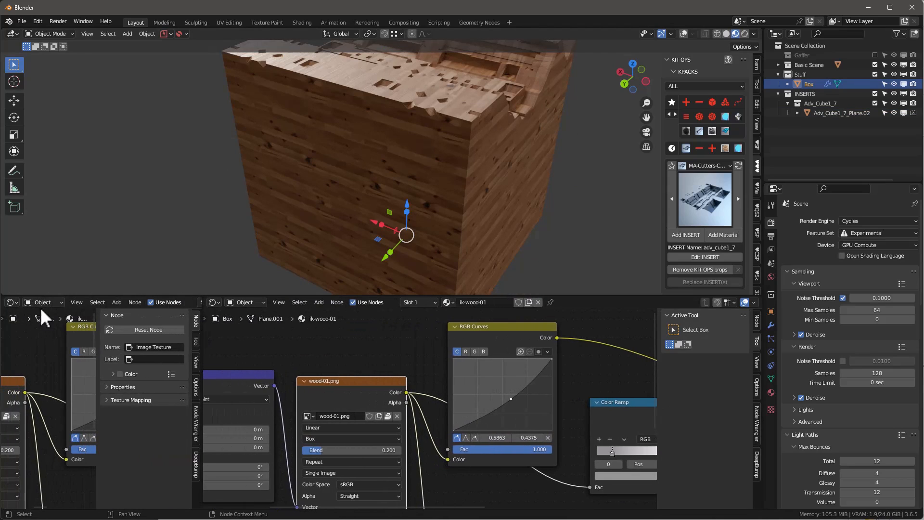
click(11, 302)
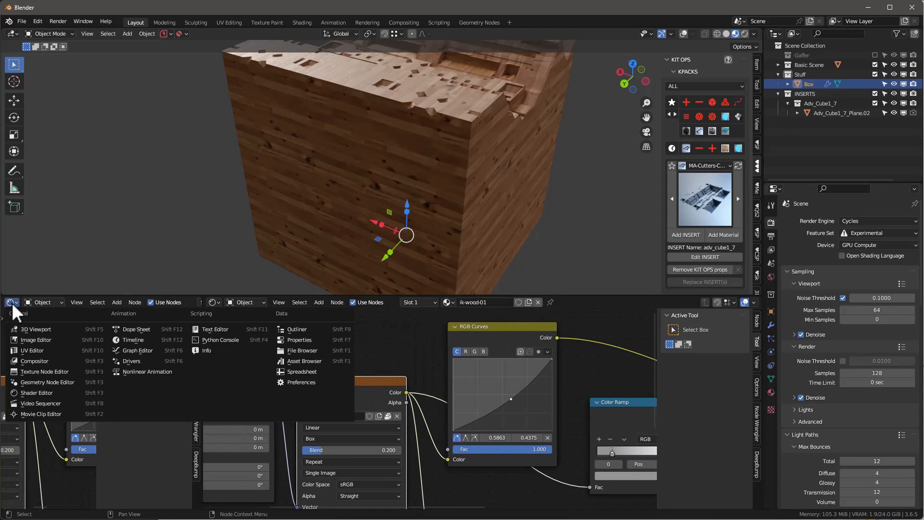
click(38, 339)
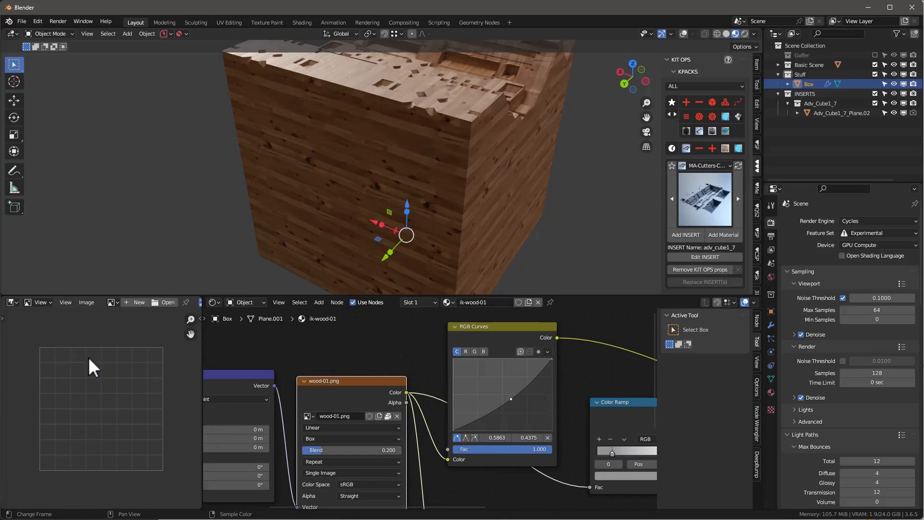
click(113, 303)
click(140, 356)
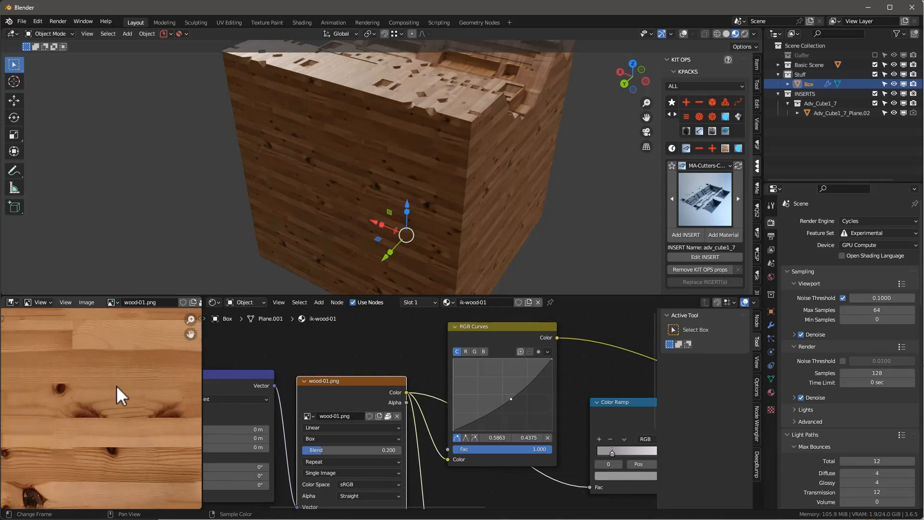
key(ctrl+space)
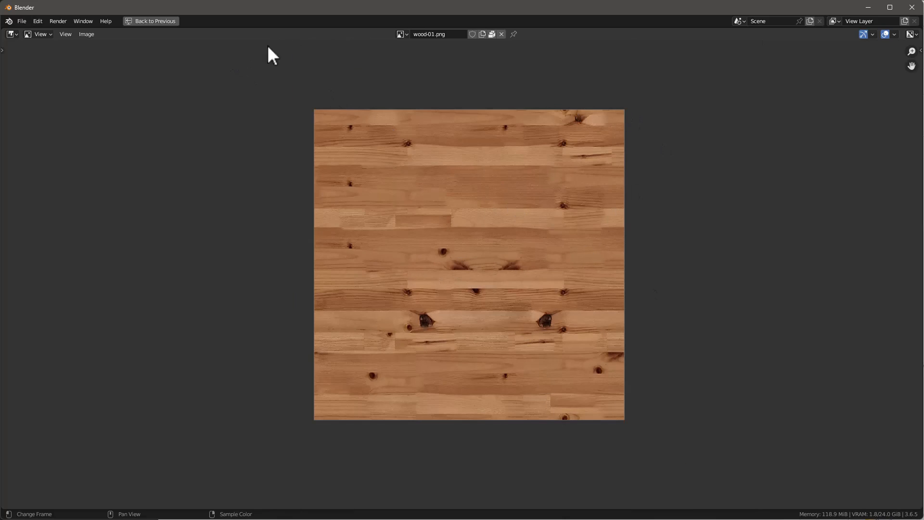
key(ctrl+space)
Step: Examine the ik-wood-01 node tree, especially the texture coordinates, mapping and box-projected image texture, alongside the wood pattern on the box
scroll(494, 382, down, 6)
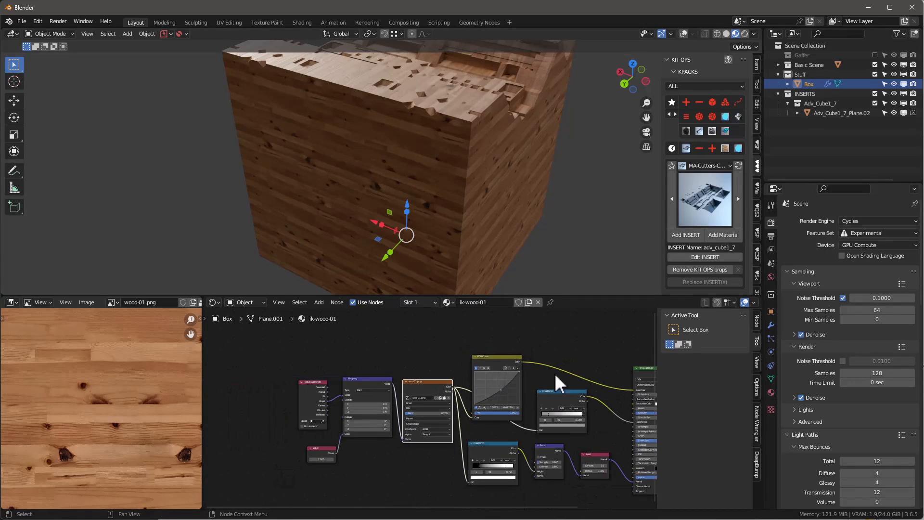
middle_drag(576, 351, 469, 369)
middle_drag(542, 207, 586, 202)
scroll(571, 321, up, 2)
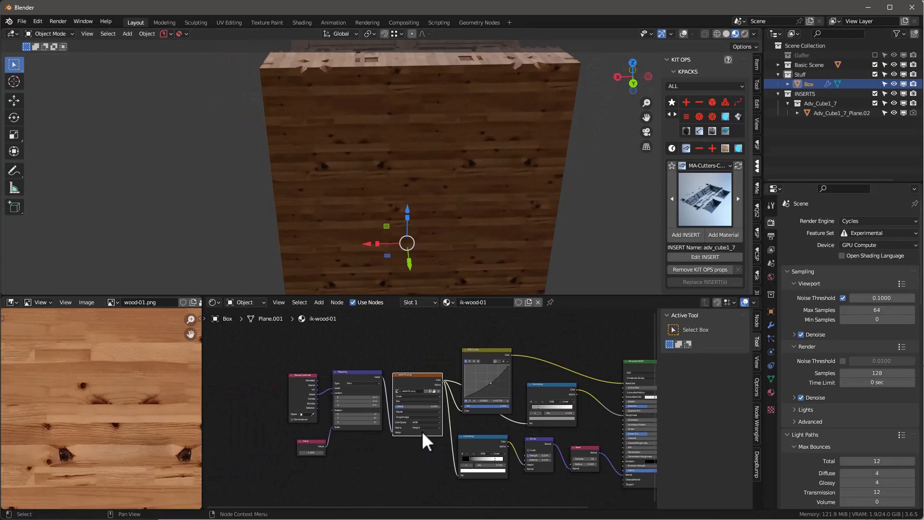
scroll(423, 417, up, 2)
scroll(458, 392, down, 2)
scroll(281, 396, up, 6)
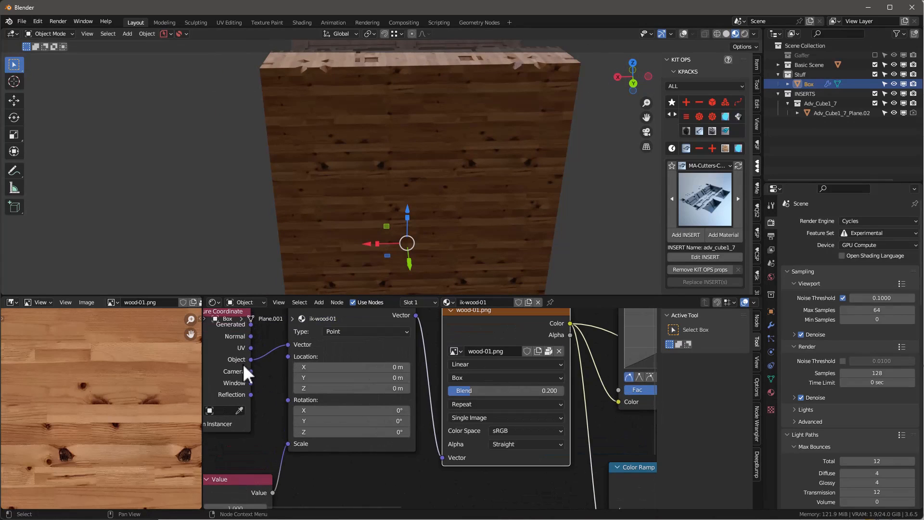
scroll(294, 356, down, 2)
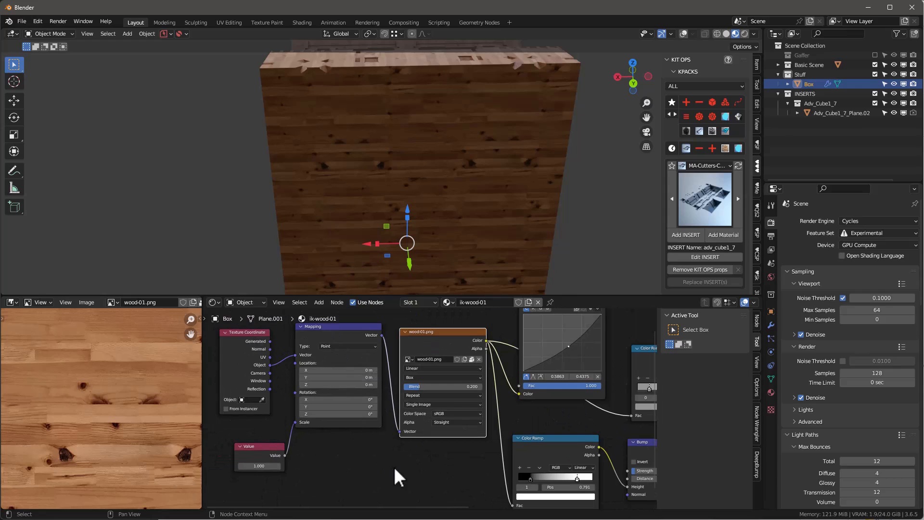
middle_drag(395, 477, 359, 508)
scroll(382, 433, up, 2)
scroll(352, 474, down, 2)
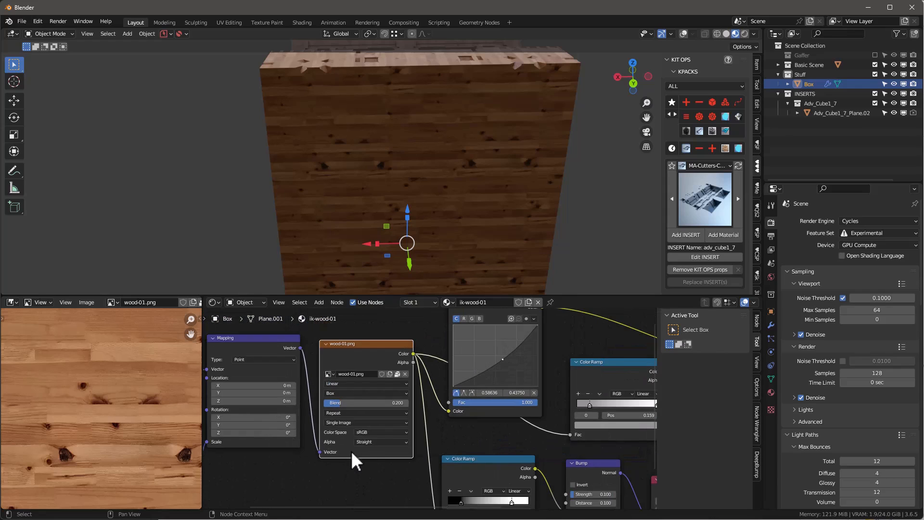
scroll(445, 200, down, 4)
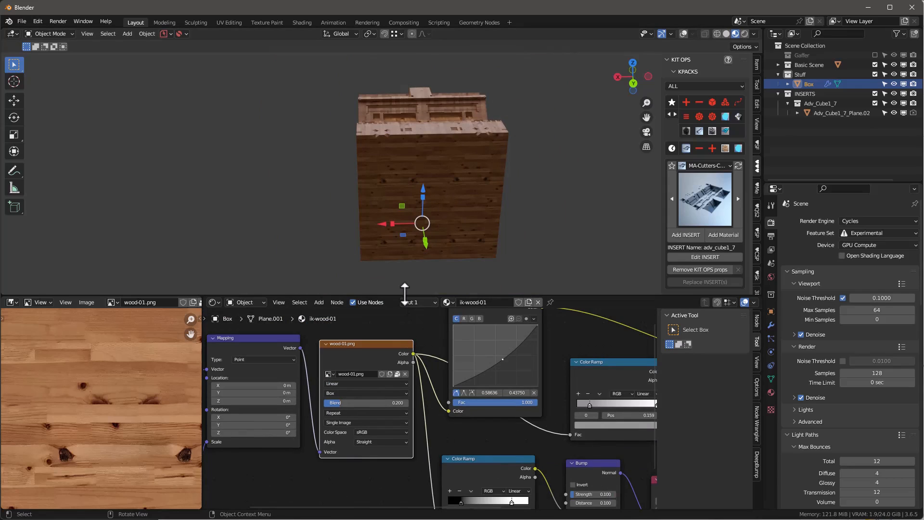
Step: Unlink the ik-wood-01 material from the box and create a new material for it
drag(406, 296, 407, 304)
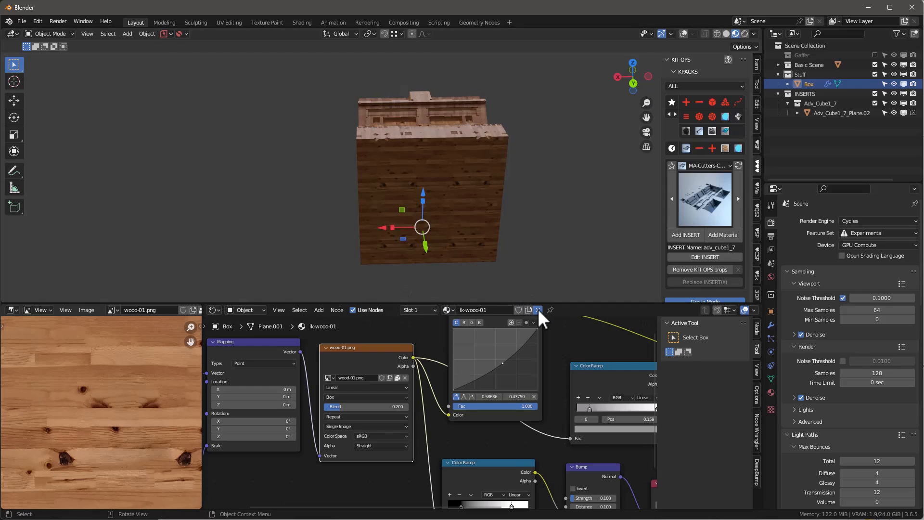
click(538, 310)
middle_drag(466, 243, 428, 227)
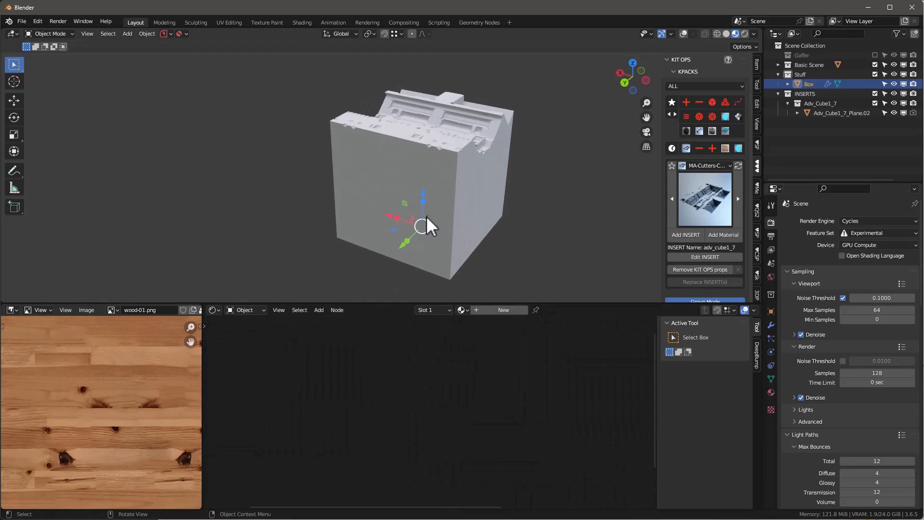
click(516, 312)
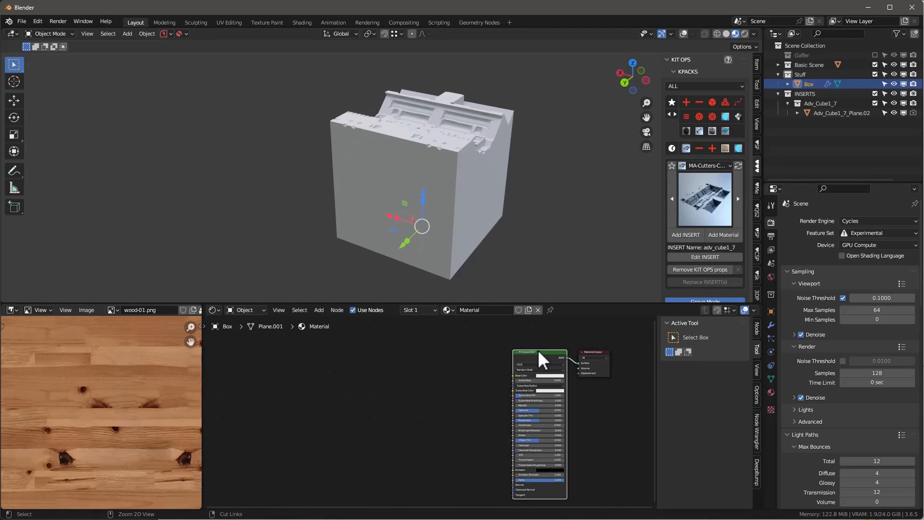
Step: Add an image texture with mapping nodes to the Principled BSDF and feed the Mapping vector from the Object coordinates
key(ctrl+t)
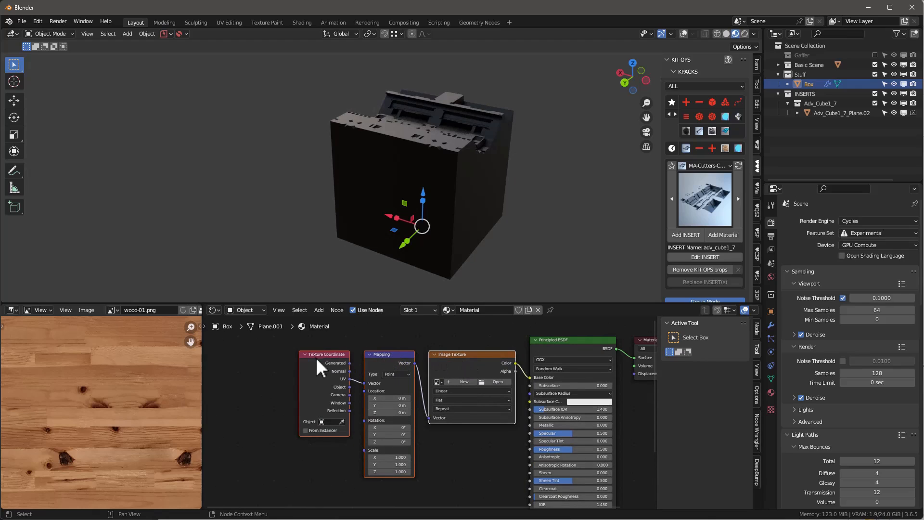
middle_drag(432, 339, 409, 344)
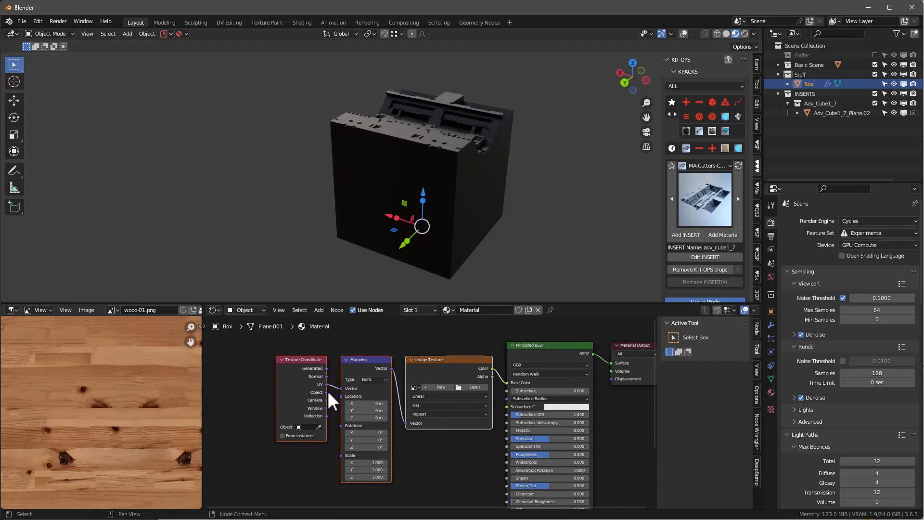
drag(327, 393, 341, 388)
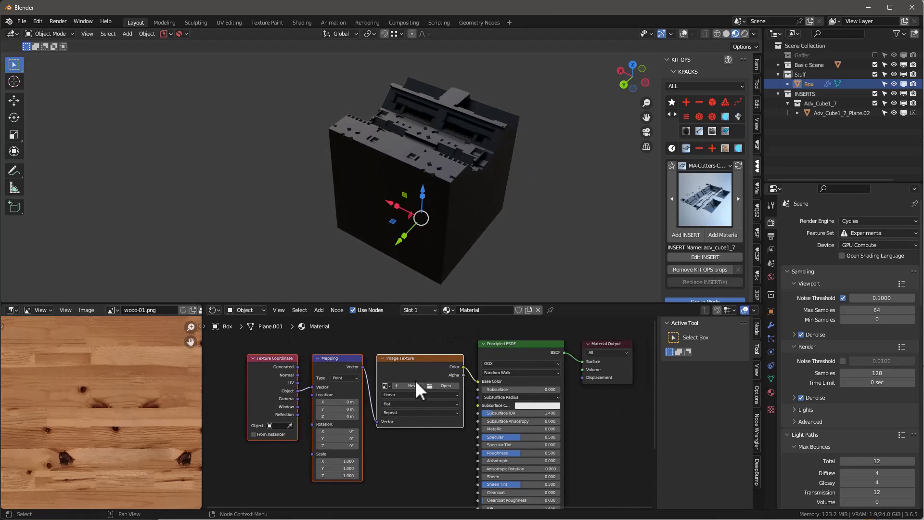
Step: Assign wood-01.png to the new Image Texture node
scroll(416, 382, up, 3)
click(380, 385)
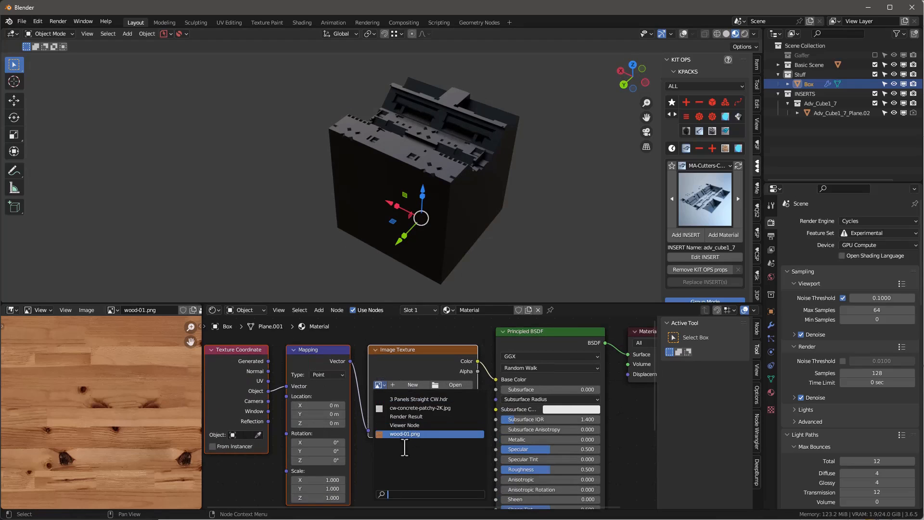
click(403, 433)
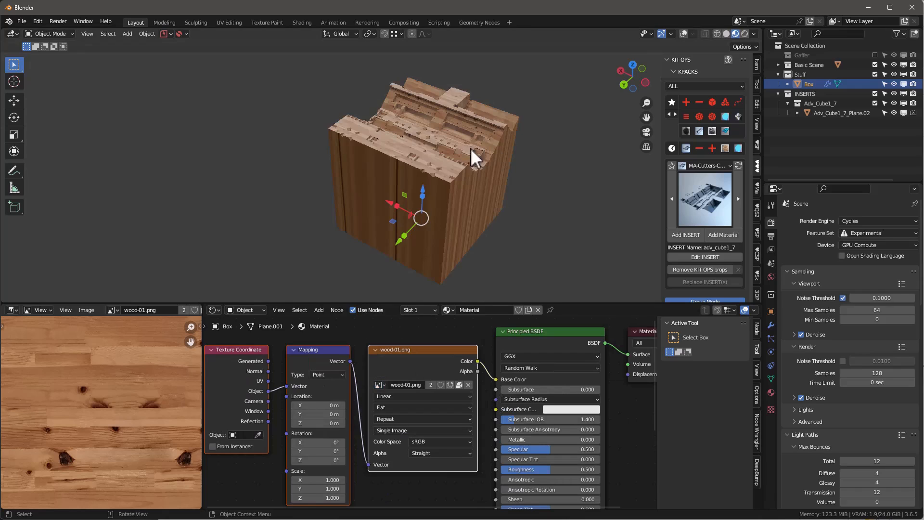
Step: Set the wood-01.png texture's projection to Box and inspect the wood pattern on the box's sides
middle_drag(474, 158, 527, 190)
scroll(542, 413, up, 1)
click(395, 408)
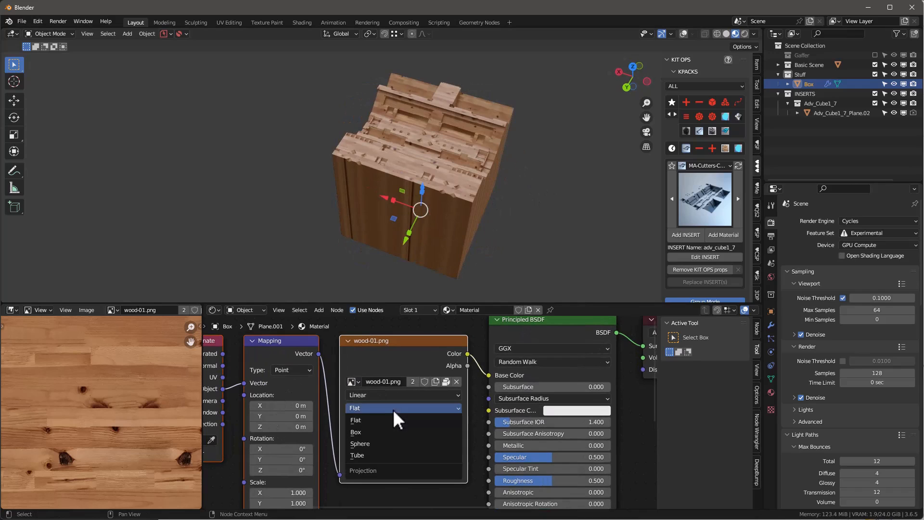
click(389, 432)
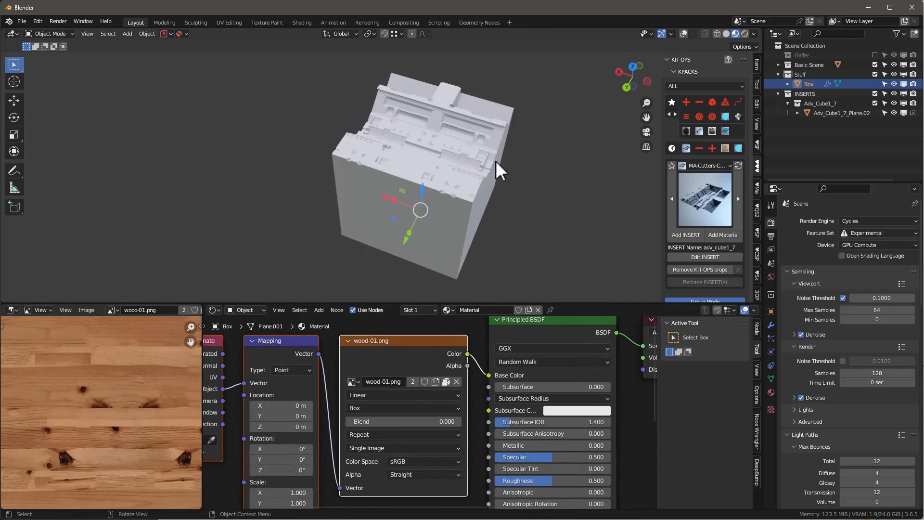
middle_drag(515, 196, 478, 169)
scroll(438, 388, down, 3)
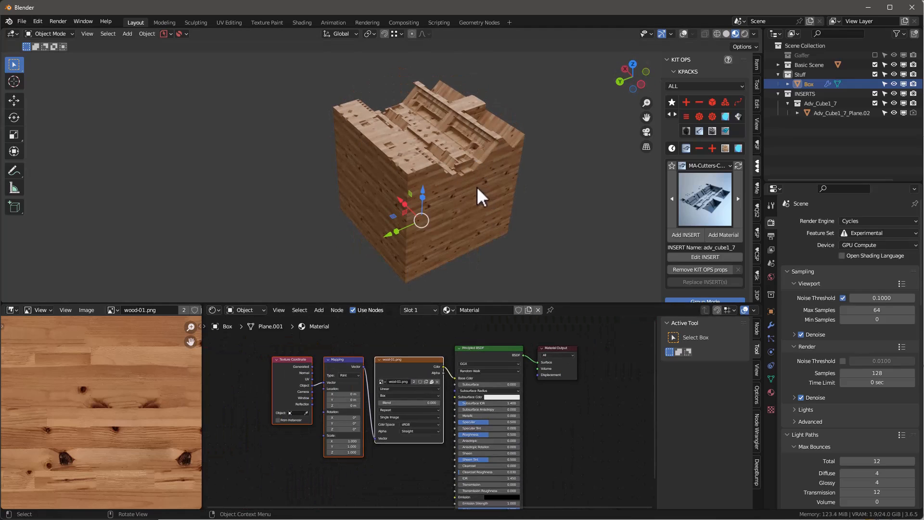
middle_drag(419, 200, 532, 200)
scroll(489, 186, up, 4)
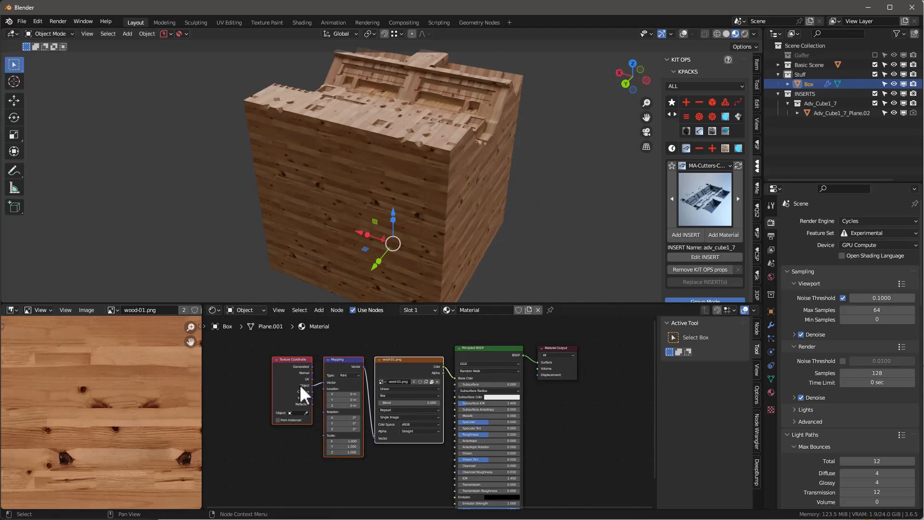
Step: Connect the Texture Coordinate node's UV output to the Mapping vector and inspect the box's sides
scroll(304, 381, up, 5)
drag(316, 378, 339, 385)
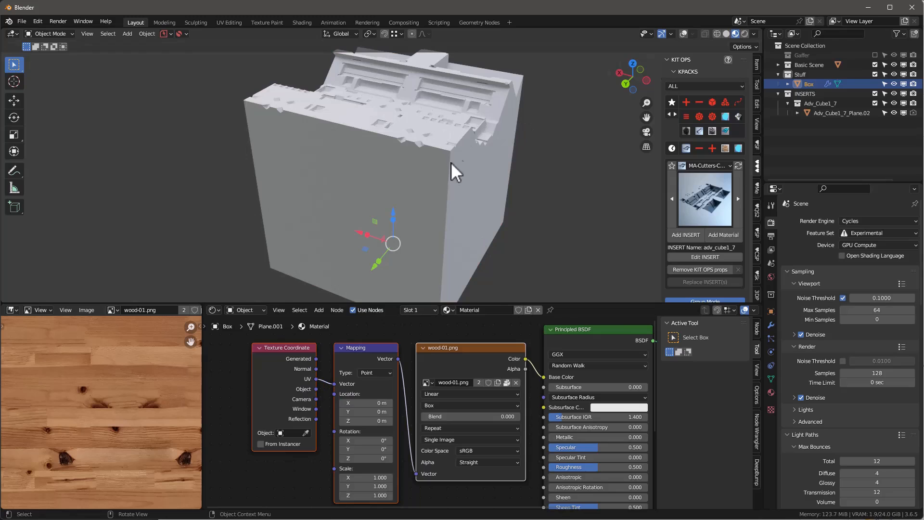
middle_drag(512, 158, 499, 136)
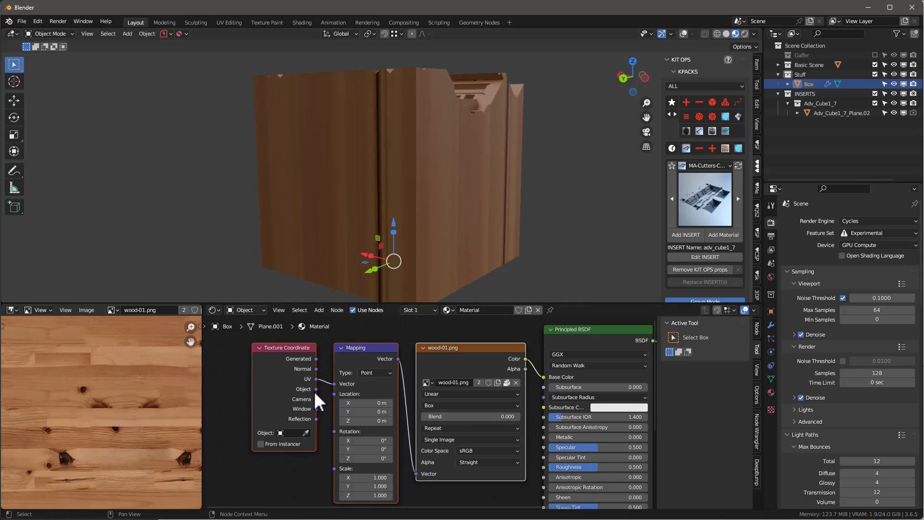
Step: Try the Generated and Object coordinates in turn as the Mapping node's vector input
drag(316, 358, 333, 384)
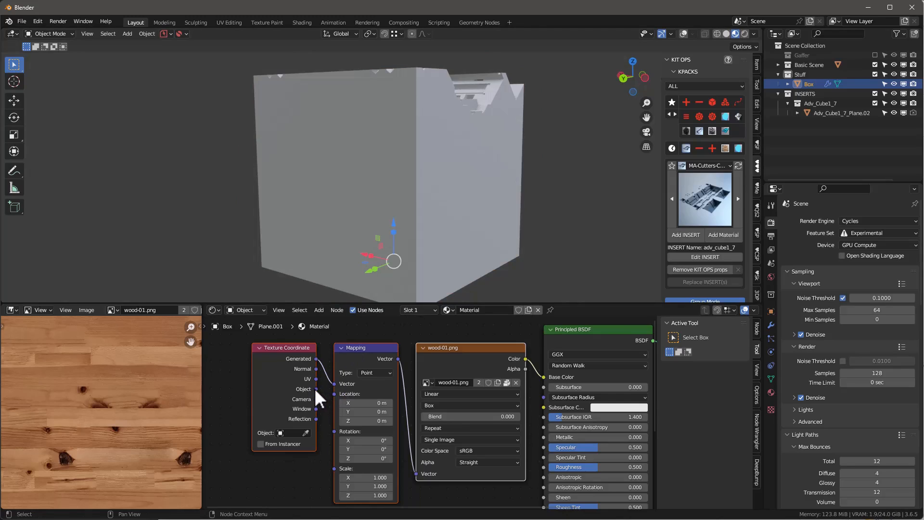
middle_drag(415, 246, 402, 288)
drag(316, 389, 333, 385)
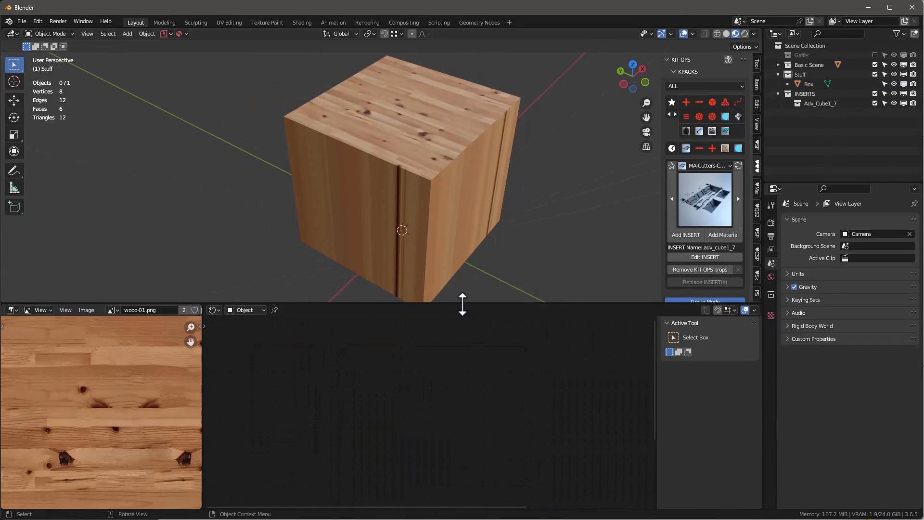
Step: Enlarge the 3D viewport, select the plain cube and rename its material to test
drag(462, 303, 446, 340)
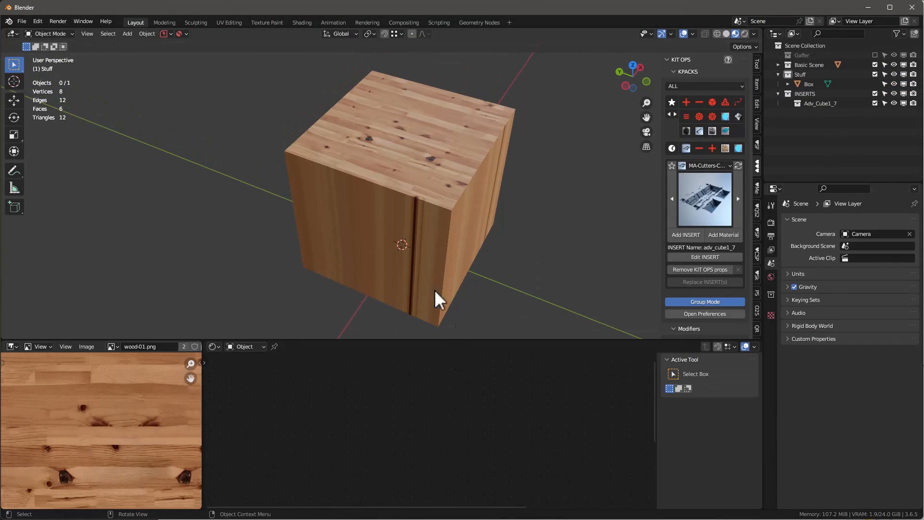
click(425, 265)
double_click(484, 346)
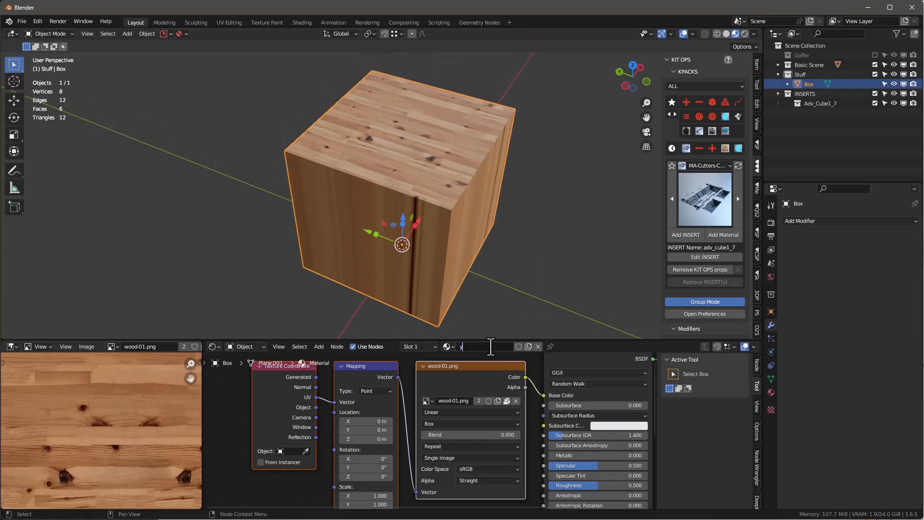
text(y)
key(BackSpace)
text(test)
key(Return)
Step: Unlink wood-01.png from the test material's Image Texture node
middle_drag(441, 420, 403, 422)
scroll(402, 423, down, 3)
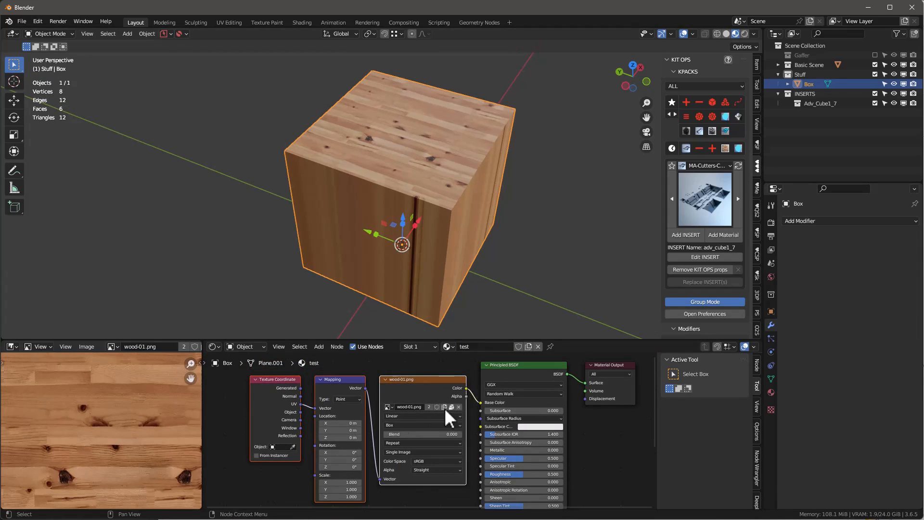
click(459, 406)
scroll(455, 407, up, 3)
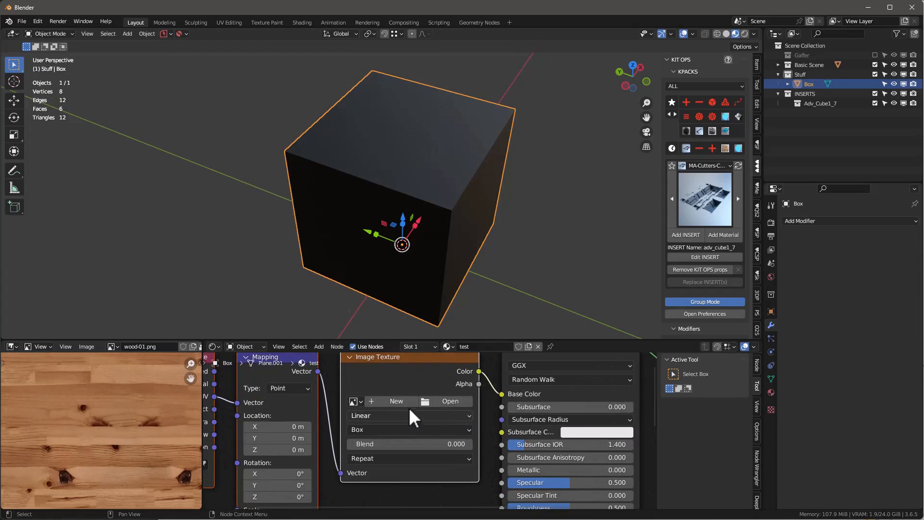
Step: Create a new image named test in the Image Texture node, with a muted dark blue fill and no alpha
click(397, 402)
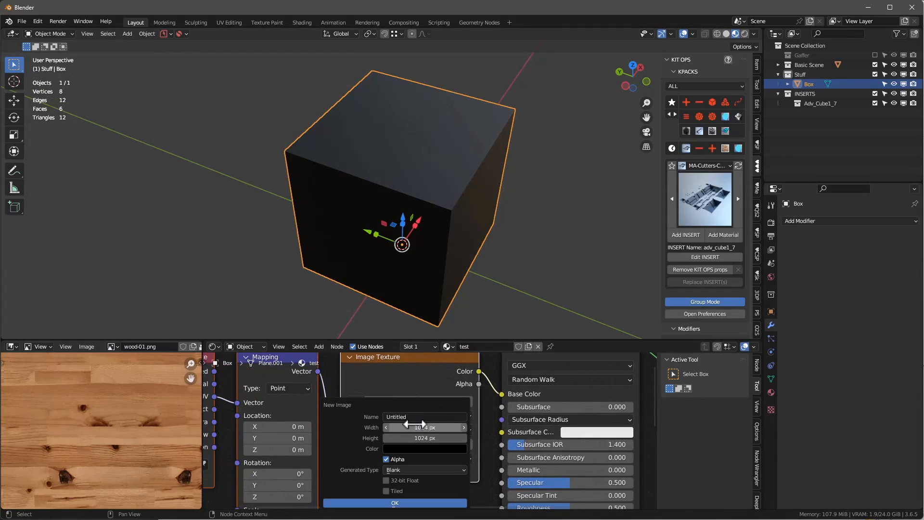
click(413, 417)
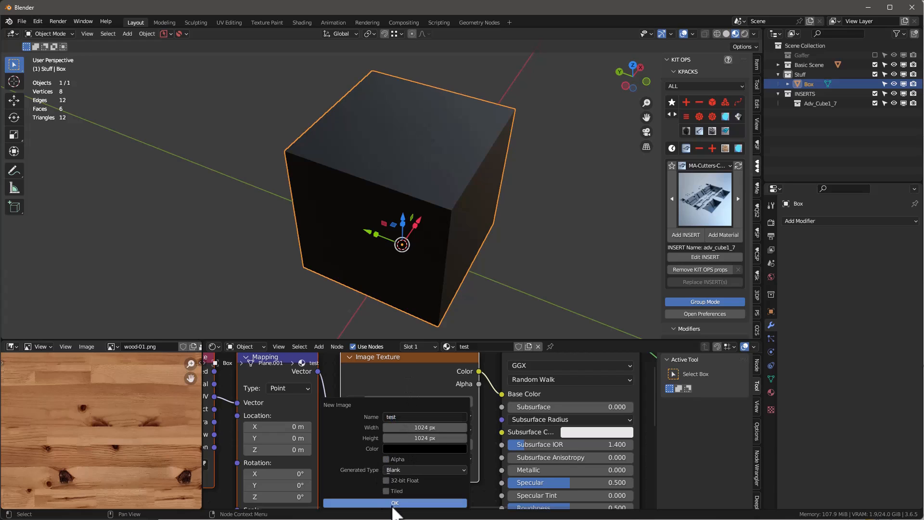
click(408, 449)
click(466, 355)
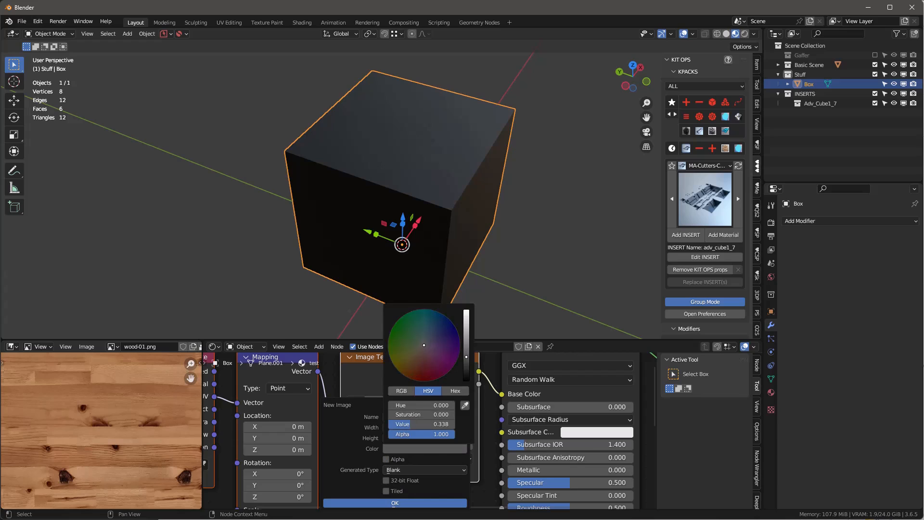
click(433, 337)
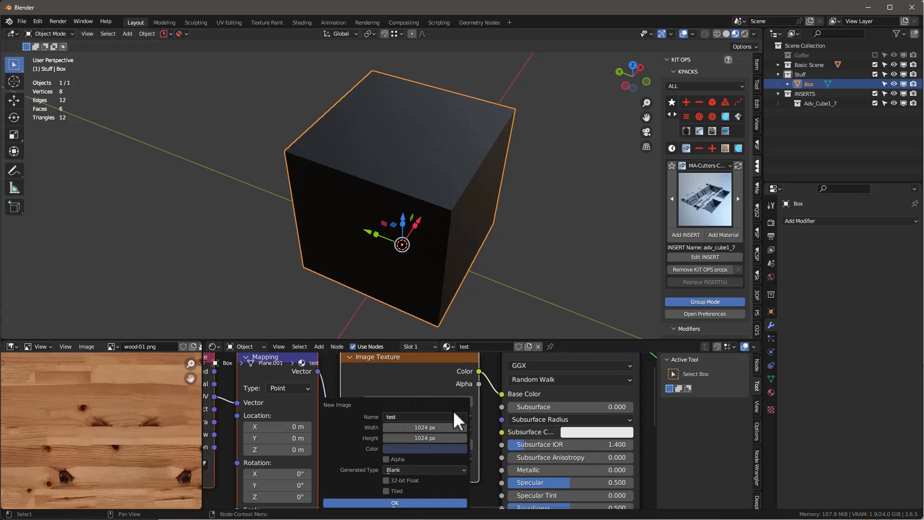
click(427, 503)
mouse_move(442, 212)
middle_down()
mouse_move(361, 151)
mouse_move(443, 206)
middle_up()
Step: Set the image projection to Flat, then reset the Image Texture node and reassign the test image to it
click(365, 428)
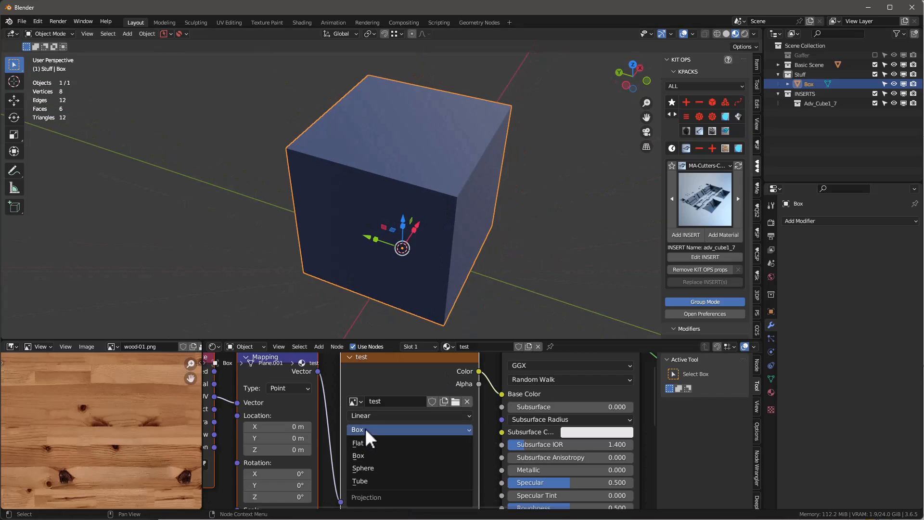
click(369, 440)
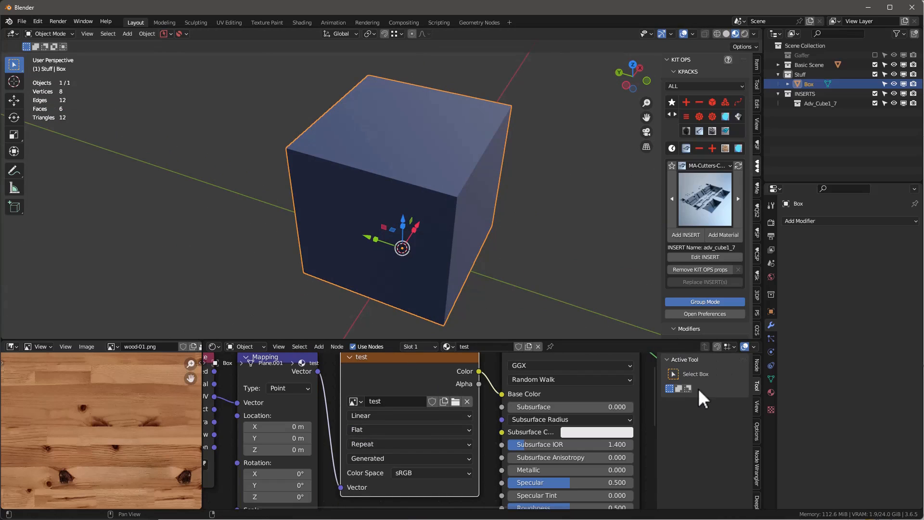
click(756, 364)
click(715, 373)
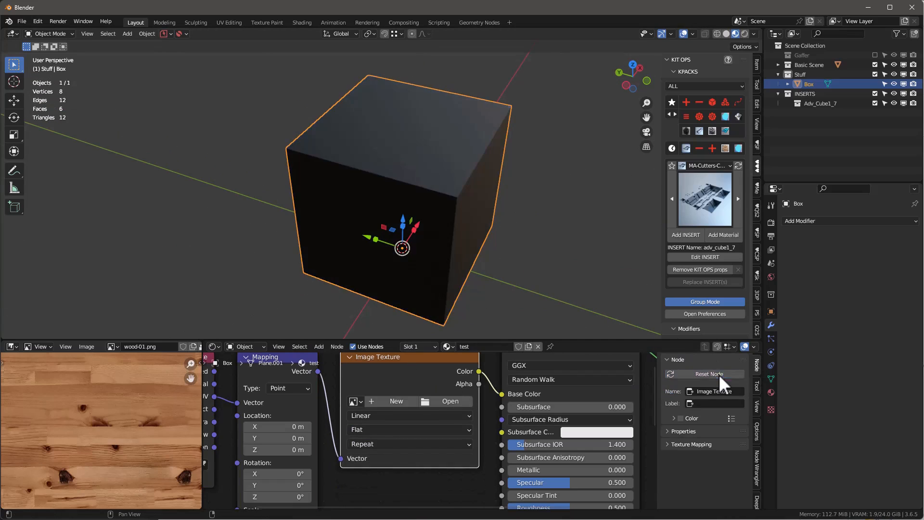
click(355, 401)
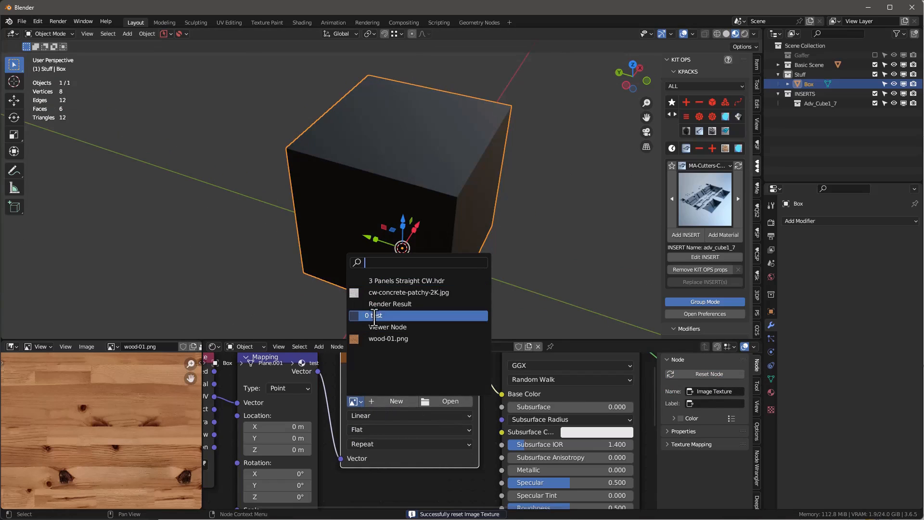
click(385, 315)
middle_drag(437, 227, 414, 186)
middle_drag(414, 186, 406, 178)
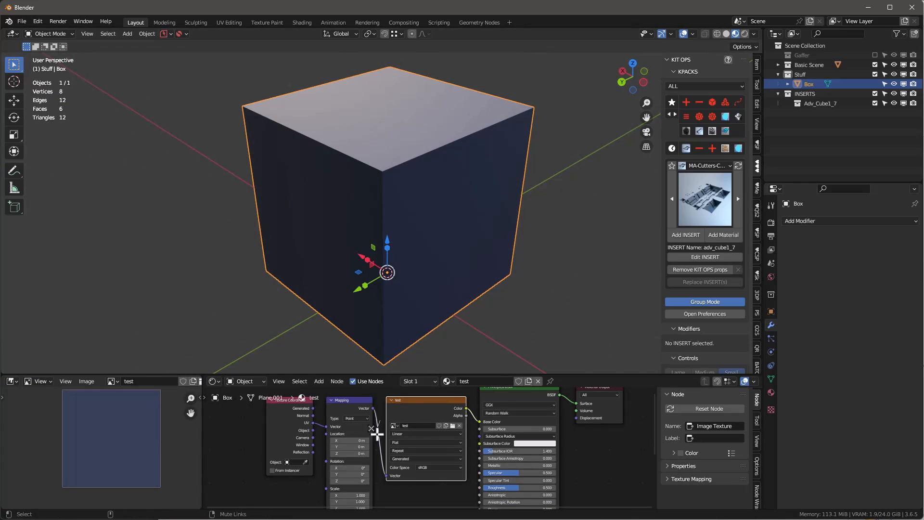
Step: Mute and unmute the link between the Mapping and Image Texture nodes to compare the box's texture
ctrl+alt+right_drag(377, 433, 391, 478)
scroll(373, 433, up, 2)
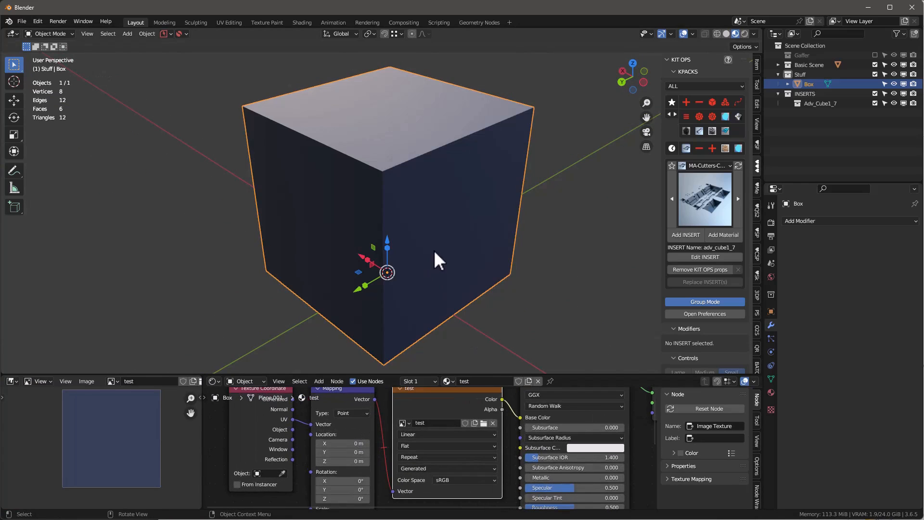
scroll(402, 413, down, 2)
mouse_move(431, 218)
middle_down()
mouse_move(389, 157)
mouse_move(520, 217)
mouse_move(450, 196)
mouse_move(443, 207)
middle_up()
scroll(423, 423, up, 2)
ctrl+alt+right_drag(423, 419, 416, 439)
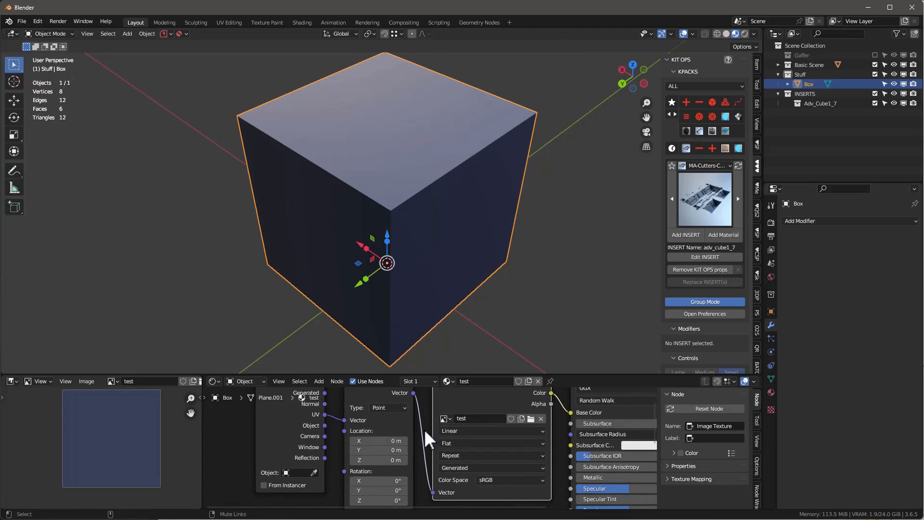
ctrl+alt+right_drag(421, 435, 405, 446)
scroll(361, 417, down, 2)
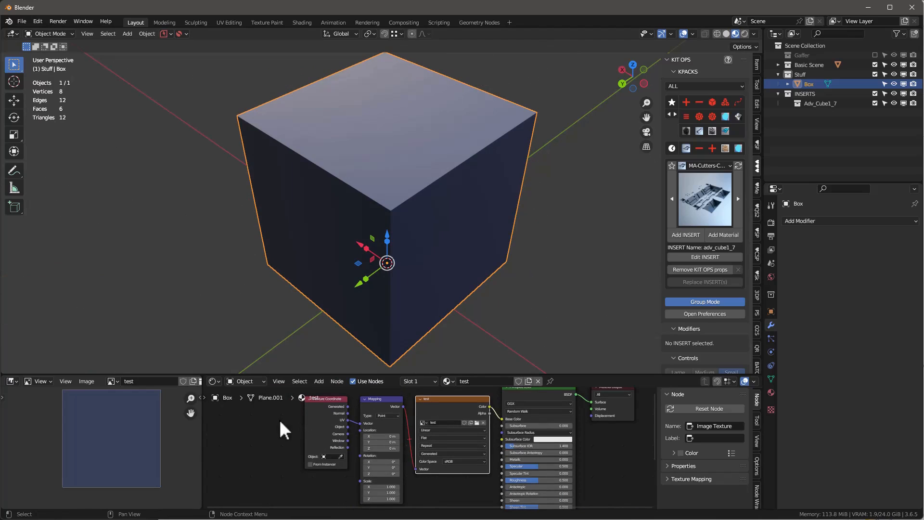
Step: Delete the Texture Coordinate and Mapping nodes from the test material
drag(284, 430, 378, 444)
key(x)
scroll(478, 408, up, 5)
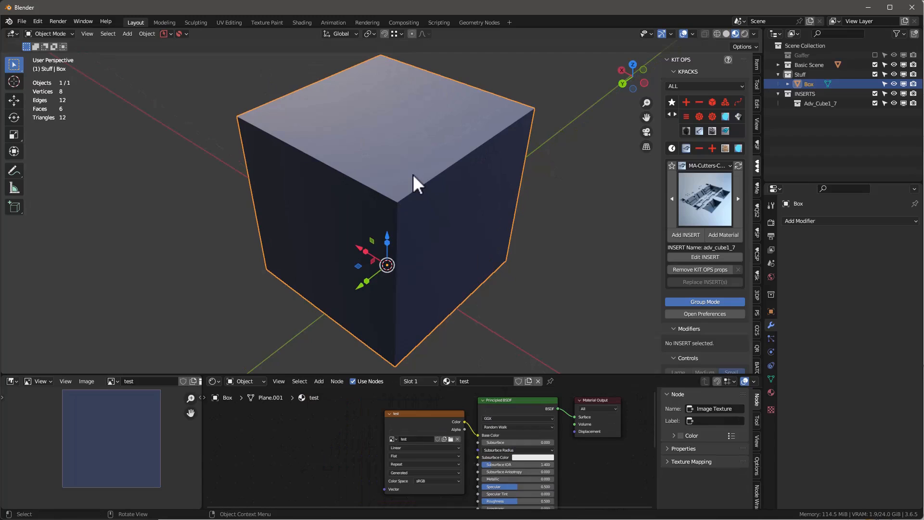
Step: In the Texture Paint workspace, choose a light green brush colour and paint a smiley face on the test image
click(272, 23)
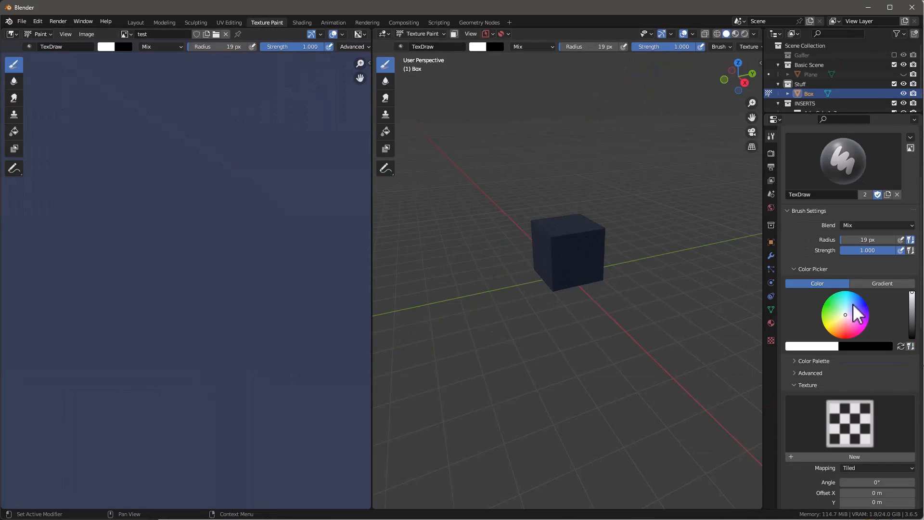
drag(849, 303, 834, 306)
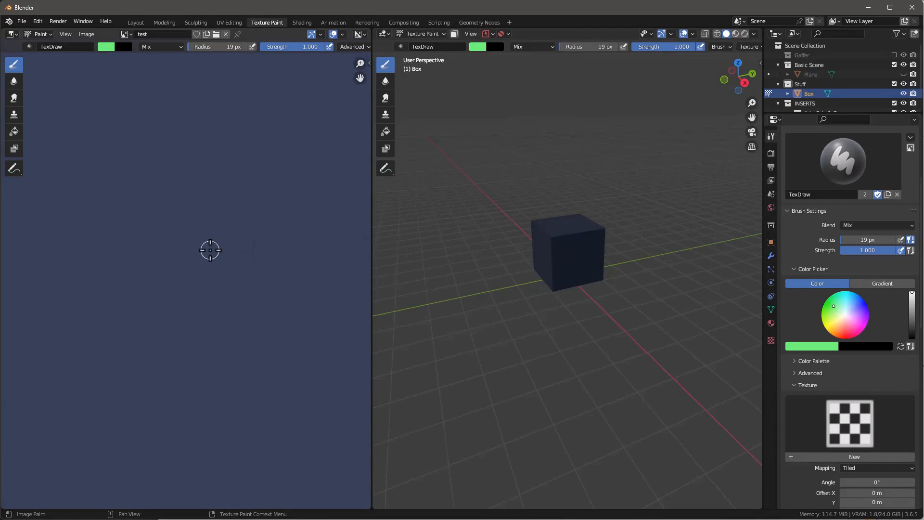
scroll(208, 243, down, 10)
scroll(212, 238, up, 2)
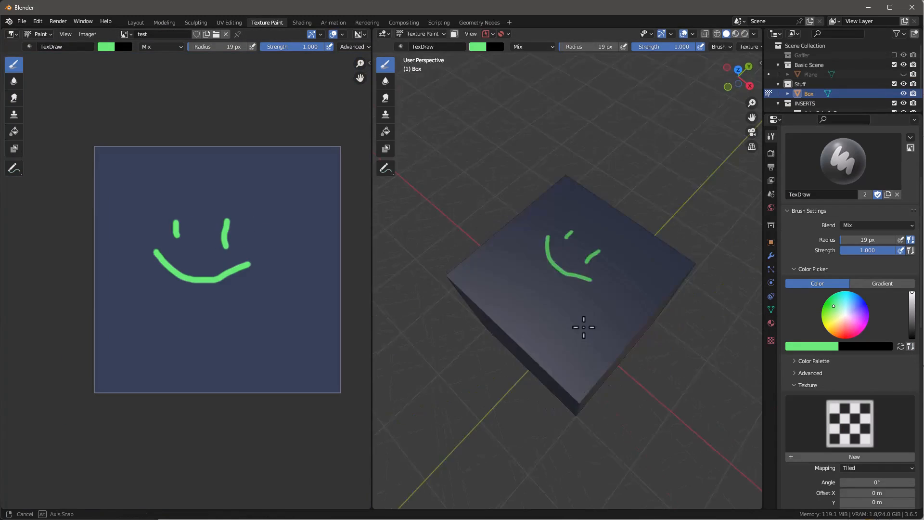
mouse_move(581, 319)
middle_down()
mouse_move(676, 351)
mouse_move(666, 313)
mouse_move(679, 270)
mouse_move(656, 301)
mouse_move(481, 294)
middle_up()
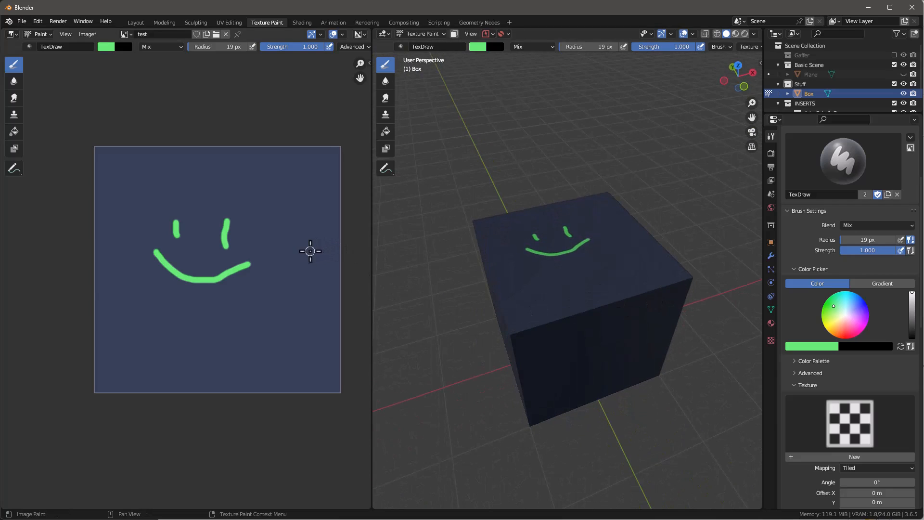
Step: Paint a short horizontal green stroke beside the smiley up to the image's edge and inspect the box's adjoining side
drag(308, 250, 342, 256)
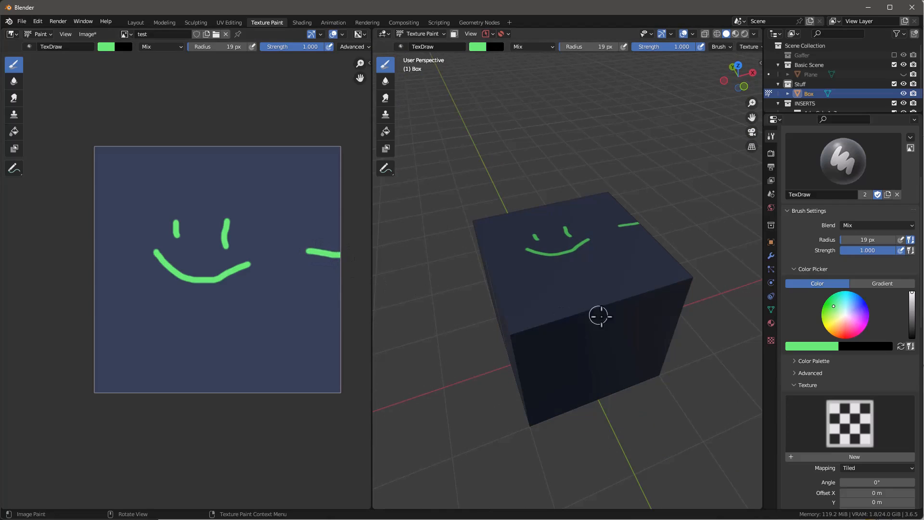
right_click(639, 330)
mouse_move(687, 268)
middle_down()
mouse_move(602, 214)
mouse_move(588, 245)
middle_up()
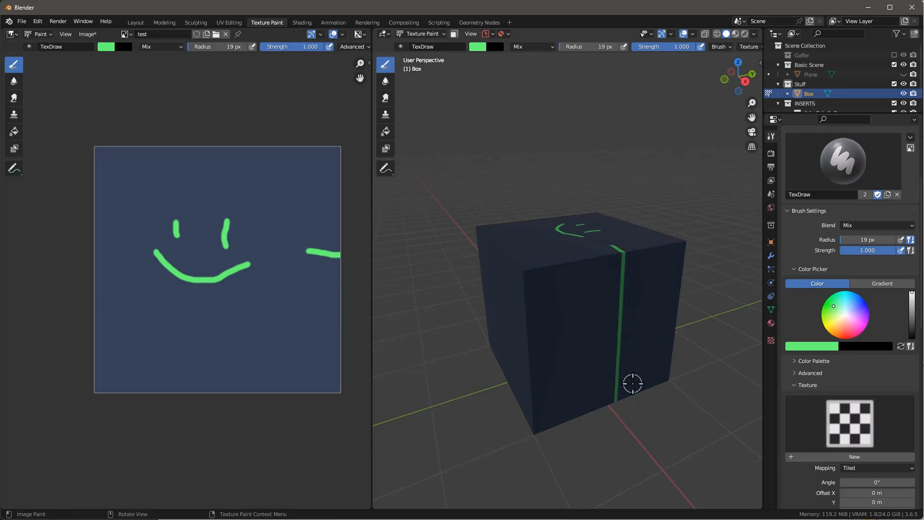
Step: Split the image editor and turn the new lower area into a Shader Editor with its sidebar hidden
drag(8, 33, 65, 332)
click(13, 334)
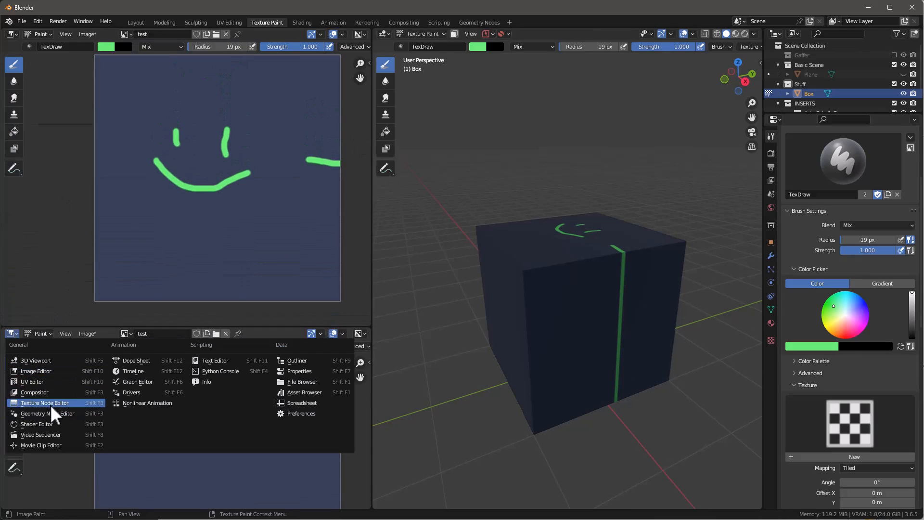
click(53, 430)
key(n)
scroll(135, 431, up, 6)
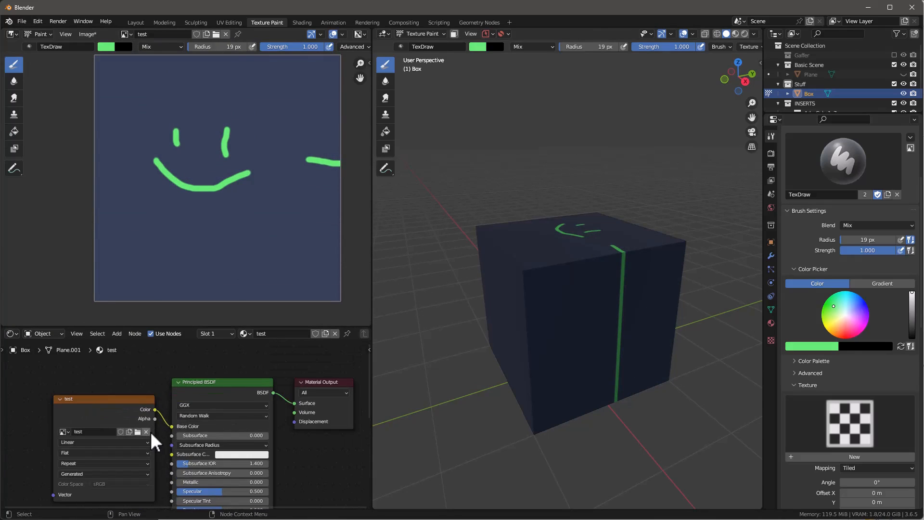
Step: Try Box projection on the test image texture and undo the change
middle_drag(323, 455, 316, 431)
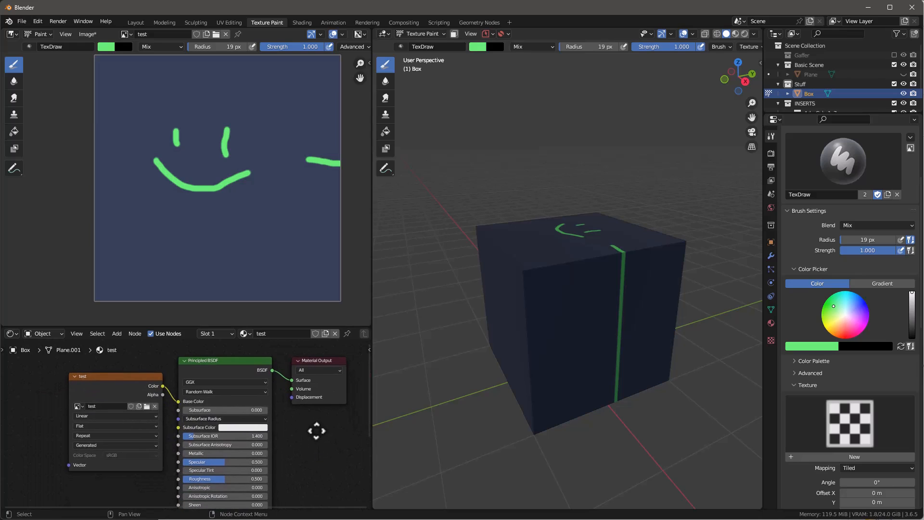
scroll(112, 431, up, 1)
click(103, 427)
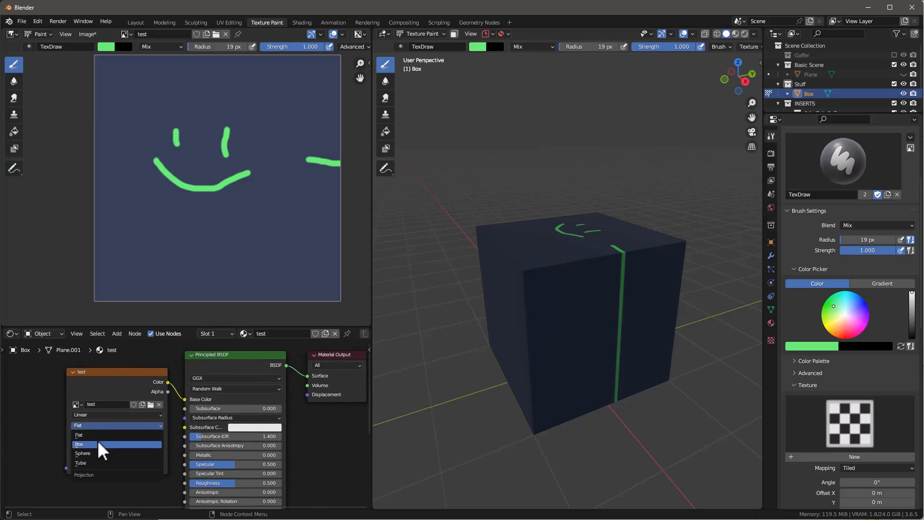
click(98, 443)
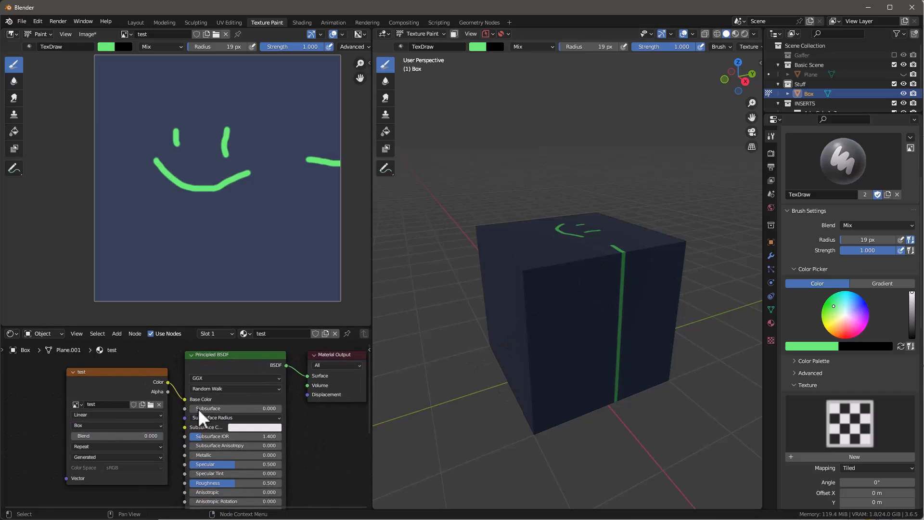
key(ctrl+z)
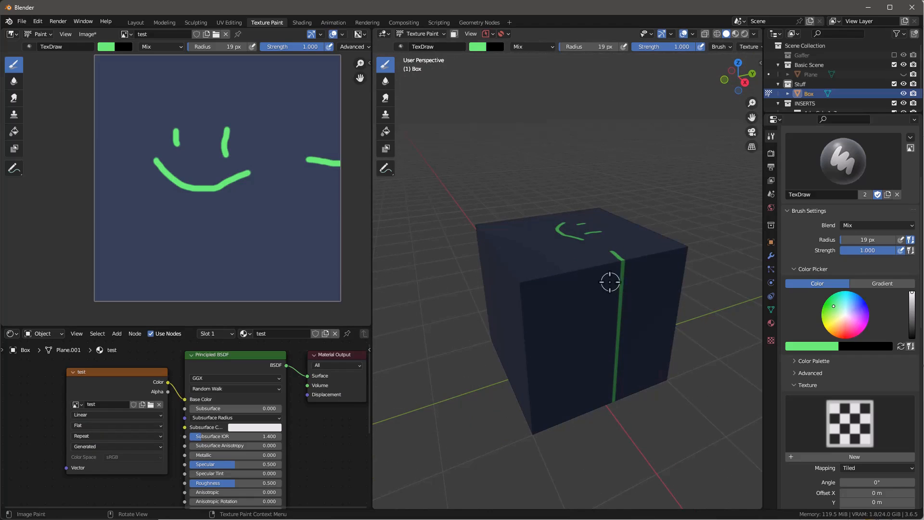
Step: In Edit Mode, unwrap all the box's faces with Cube Projection and inspect the painted smiley on each side
mouse_move(603, 284)
middle_down()
mouse_move(587, 283)
mouse_move(600, 281)
middle_up()
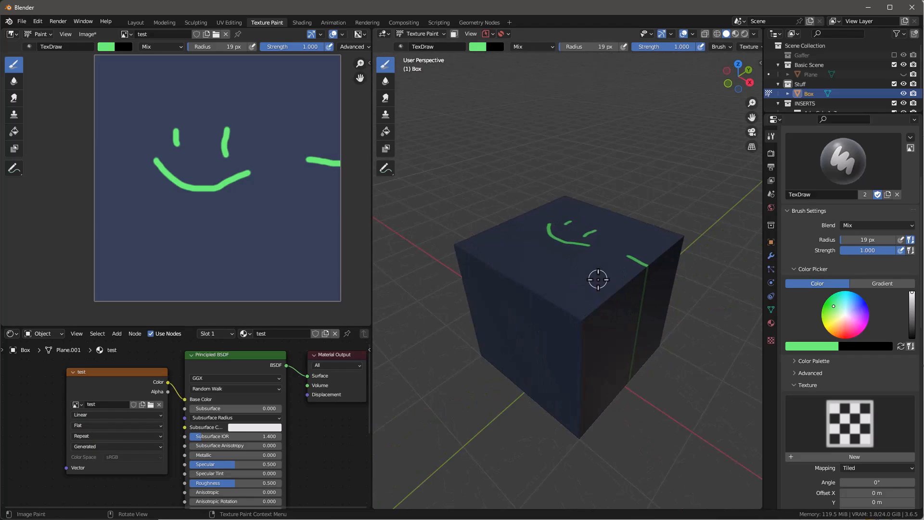
key(Tab)
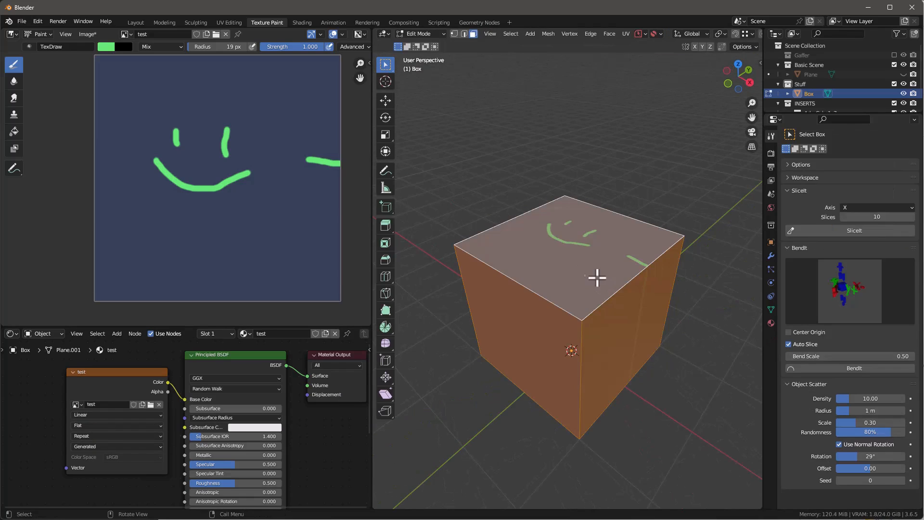
key(u)
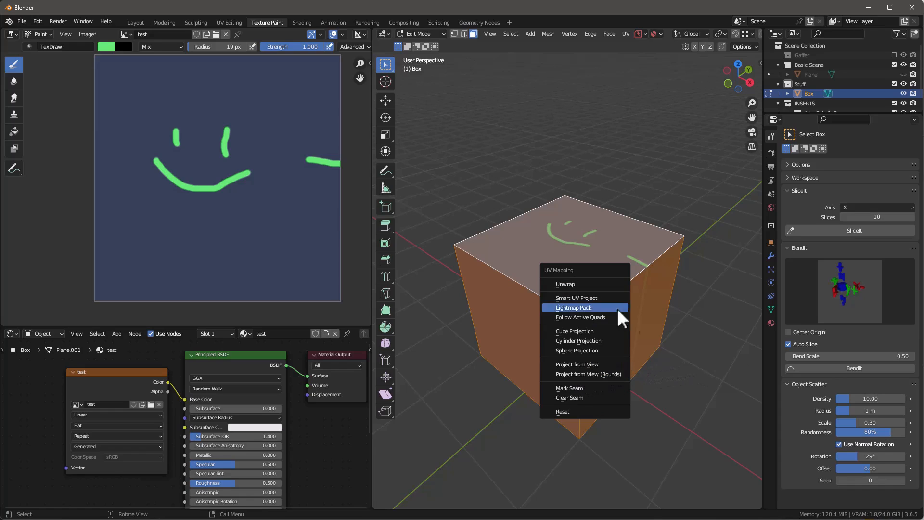
key(Escape)
scroll(623, 347, up, 2)
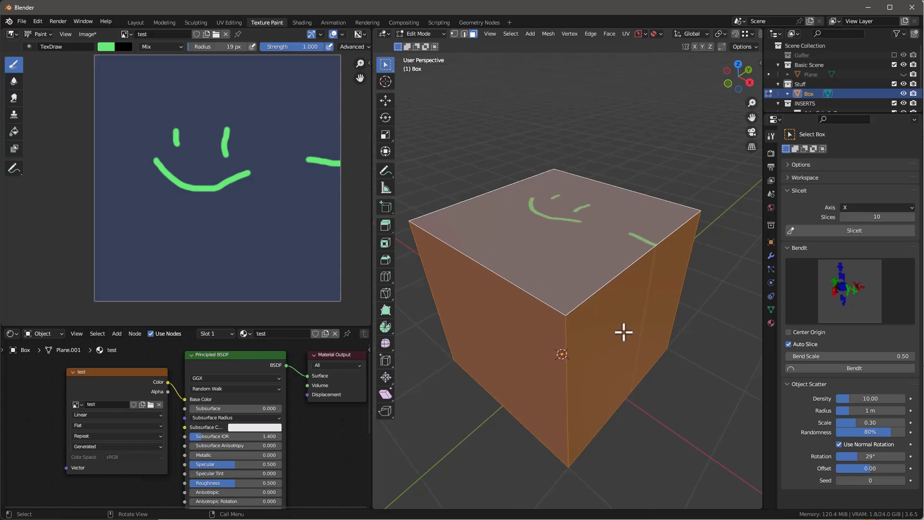
scroll(625, 329, down, 2)
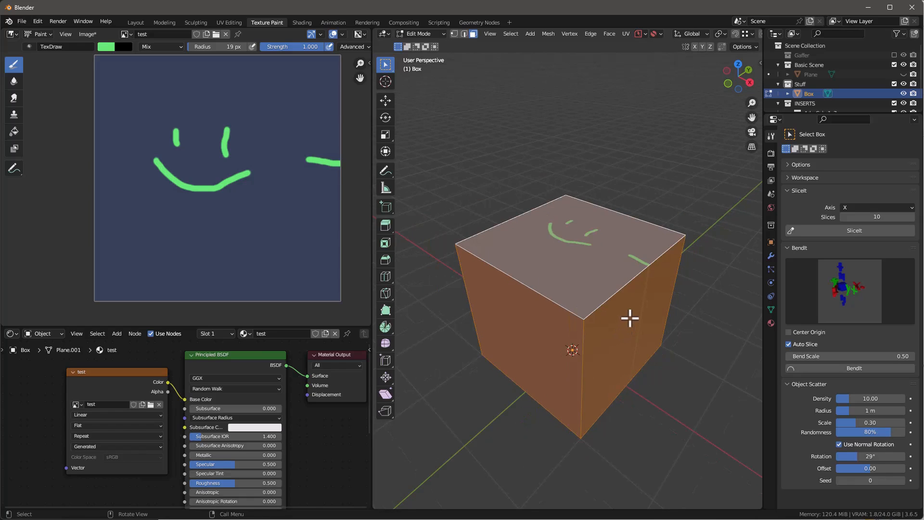
scroll(629, 318, up, 1)
scroll(633, 322, down, 2)
scroll(629, 310, up, 1)
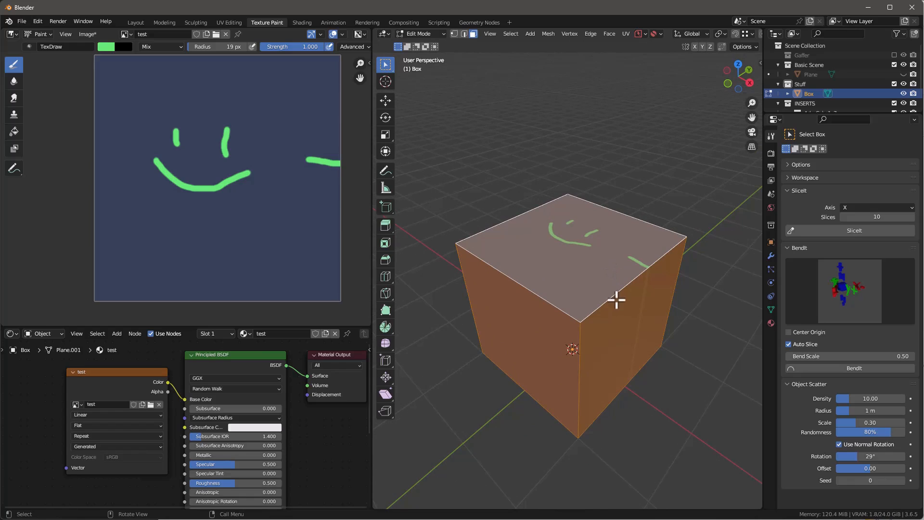
key(u)
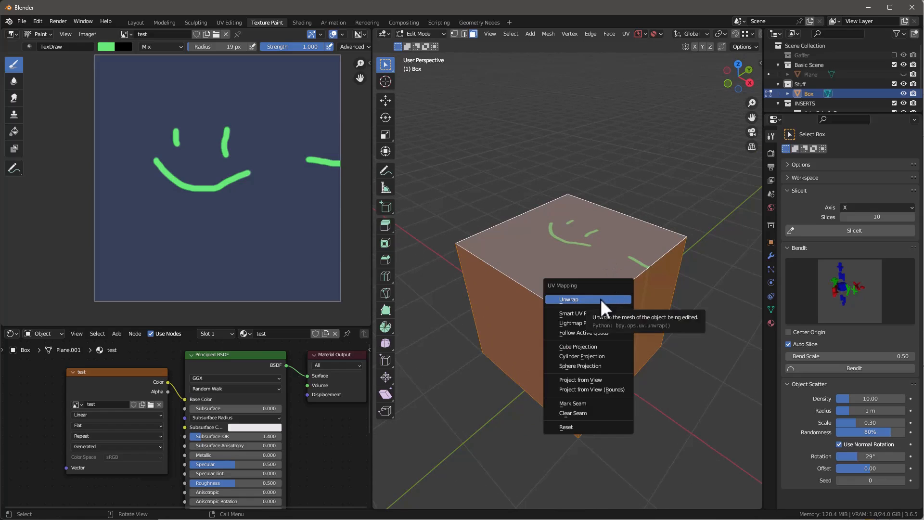
click(588, 346)
middle_drag(644, 304, 632, 286)
middle_drag(625, 301, 380, 307)
Step: Try painting a broad green patch below the smiley on the box's top face and undo it
mouse_move(540, 258)
mouse_down()
mouse_move(559, 266)
mouse_move(549, 274)
mouse_move(561, 264)
mouse_move(613, 274)
mouse_up()
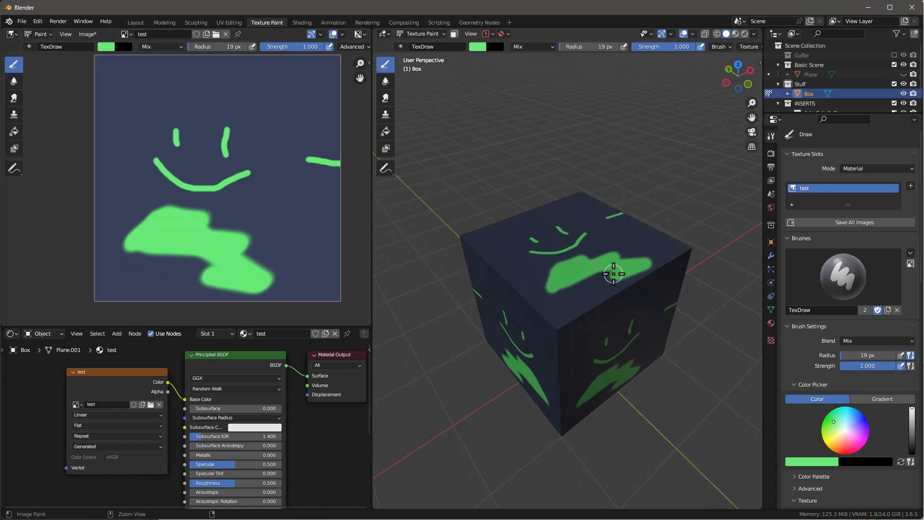
mouse_move(548, 332)
middle_down()
mouse_move(532, 275)
mouse_move(532, 330)
mouse_move(574, 301)
mouse_move(544, 291)
middle_up()
key(ctrl+z)
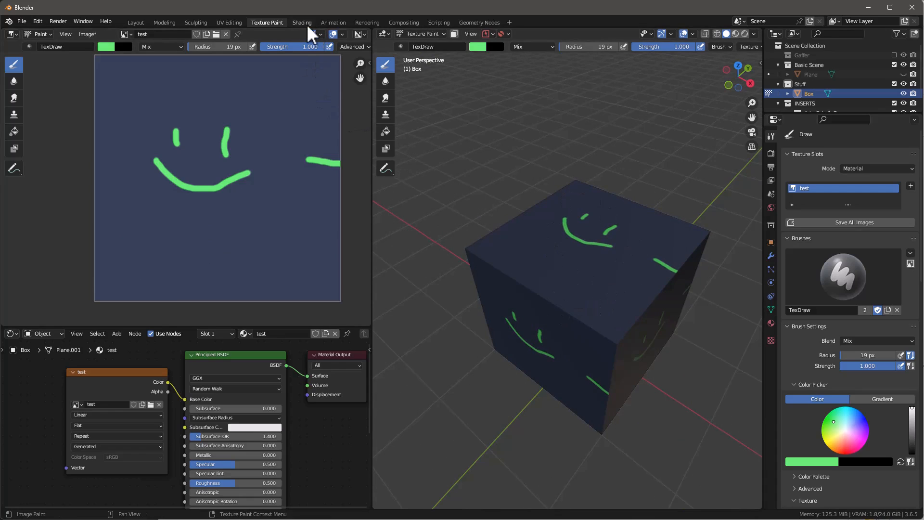
Step: In the UV Editing workspace, select individual faces of the box and examine where their UVs sit on the test image
click(223, 22)
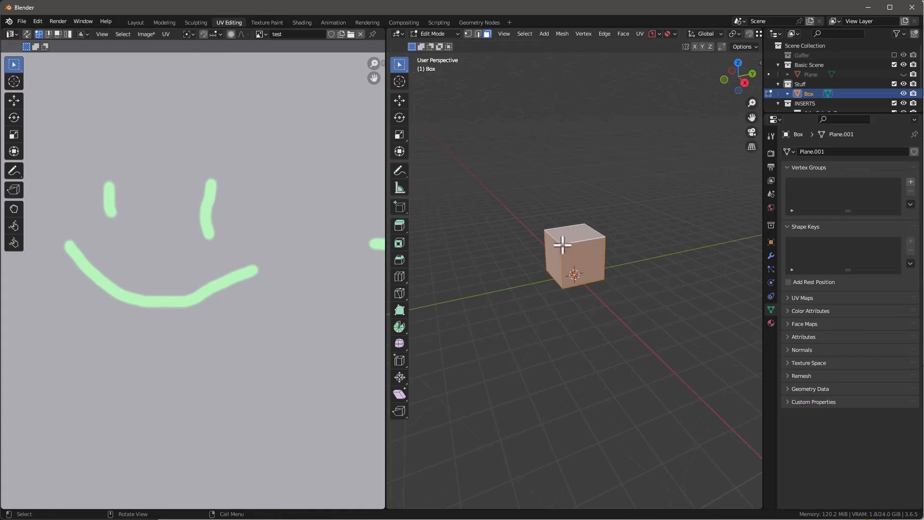
scroll(301, 285, down, 6)
scroll(301, 282, up, 3)
middle_drag(552, 255, 606, 247)
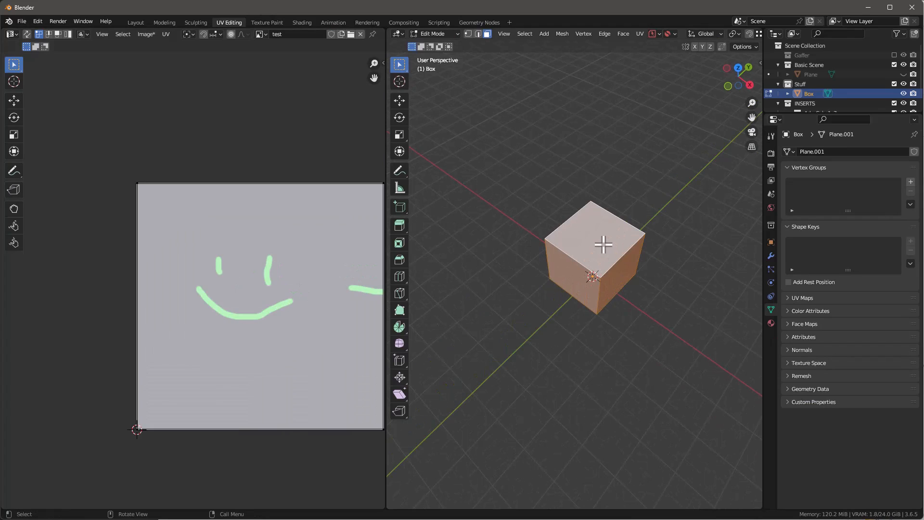
click(604, 245)
middle_drag(324, 279, 282, 260)
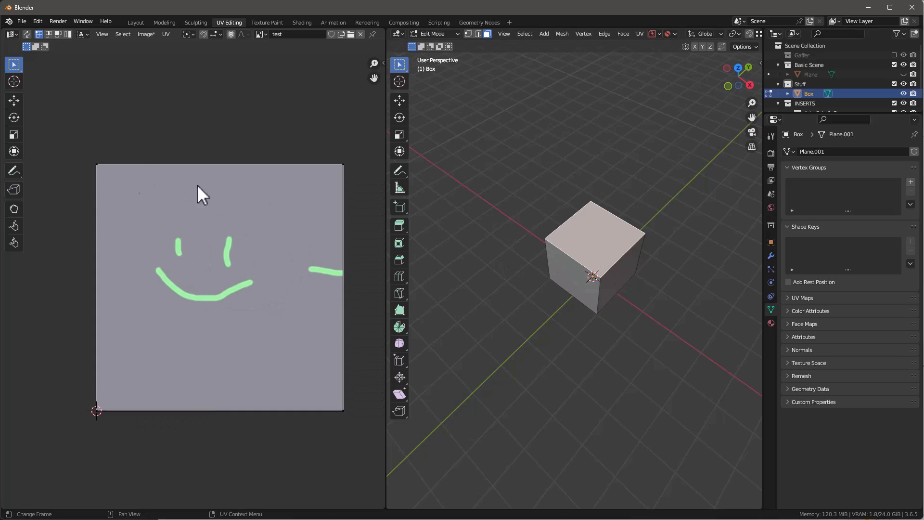
scroll(339, 159, up, 3)
scroll(378, 178, down, 1)
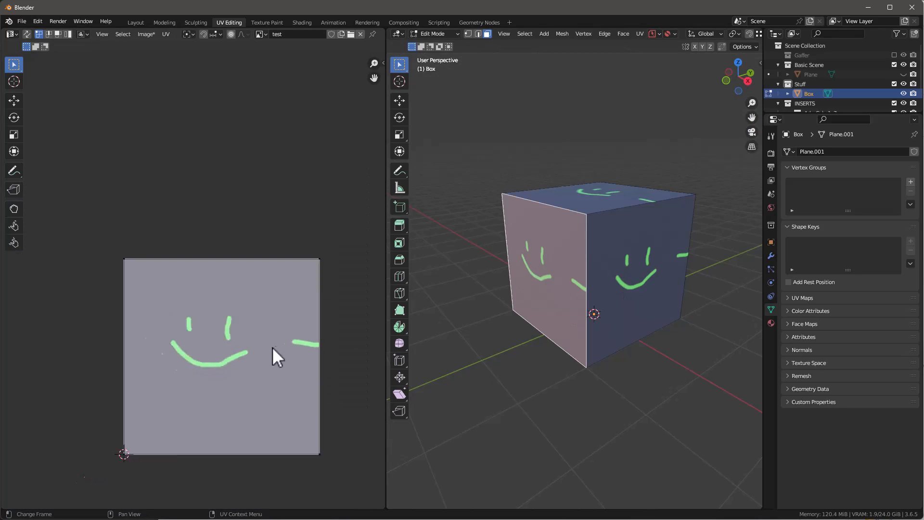
scroll(272, 348, down, 2)
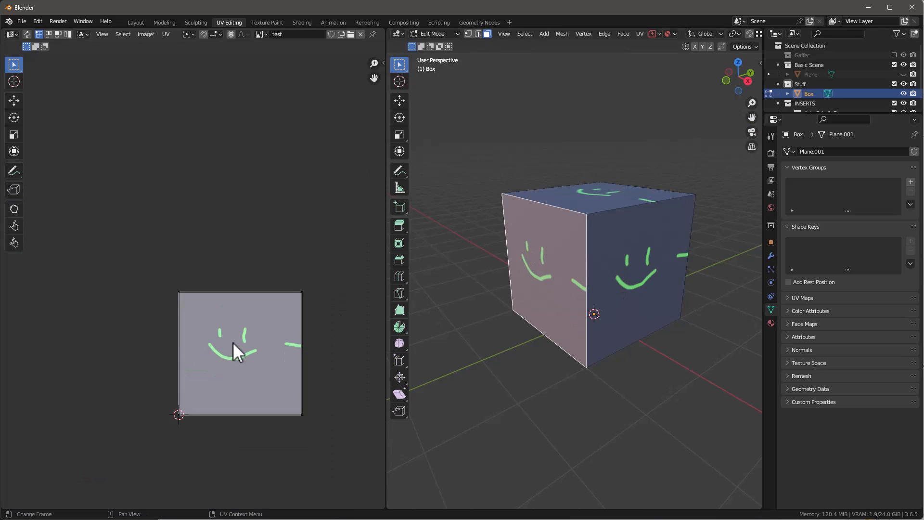
Step: Try moving the selected side face's UVs upward over the image, cancel the move and inspect the box's faces
key(a)
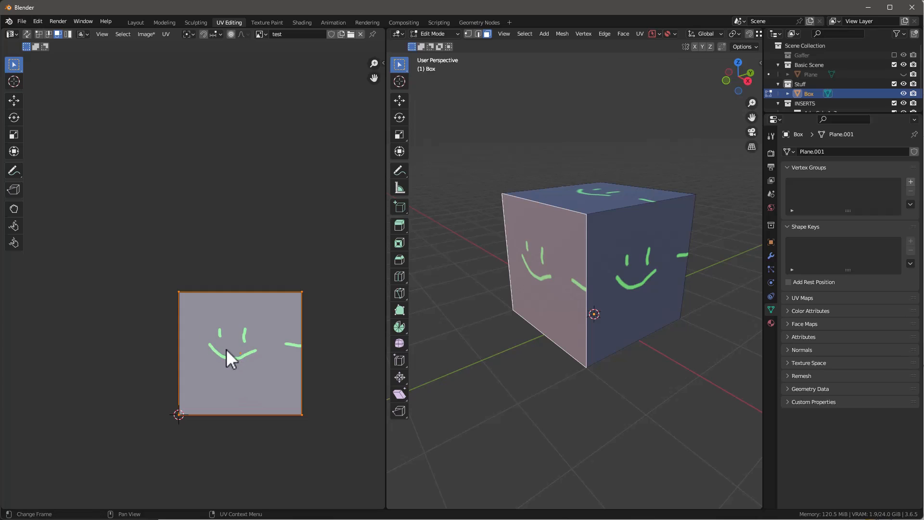
key(g)
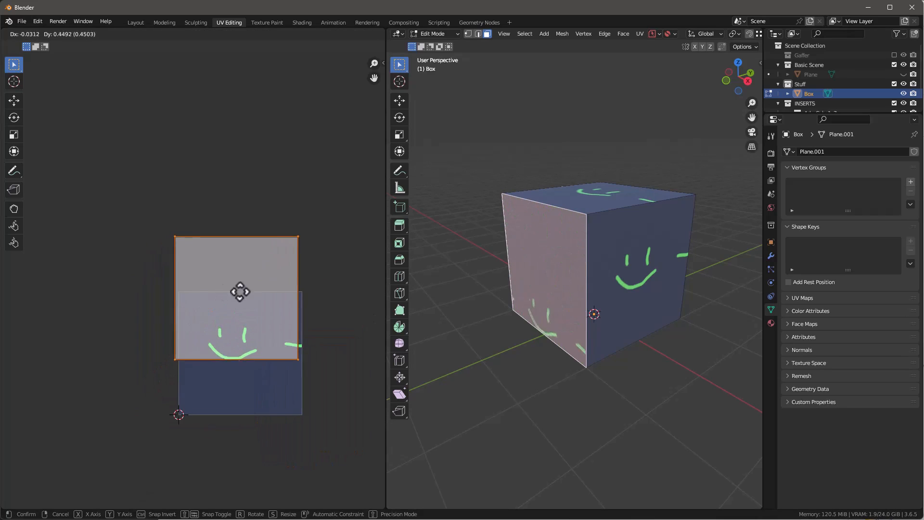
right_click(237, 359)
middle_drag(524, 267, 544, 277)
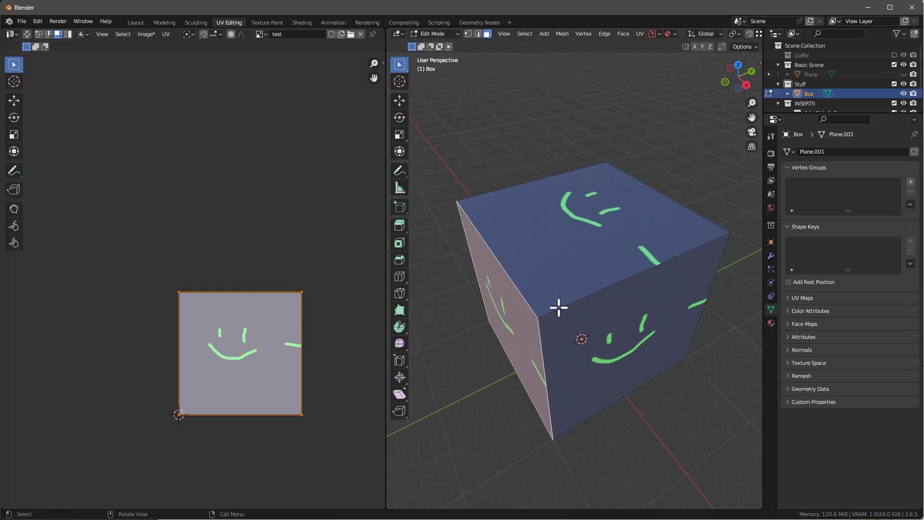
mouse_move(558, 308)
middle_down()
mouse_move(571, 268)
mouse_move(571, 315)
middle_up()
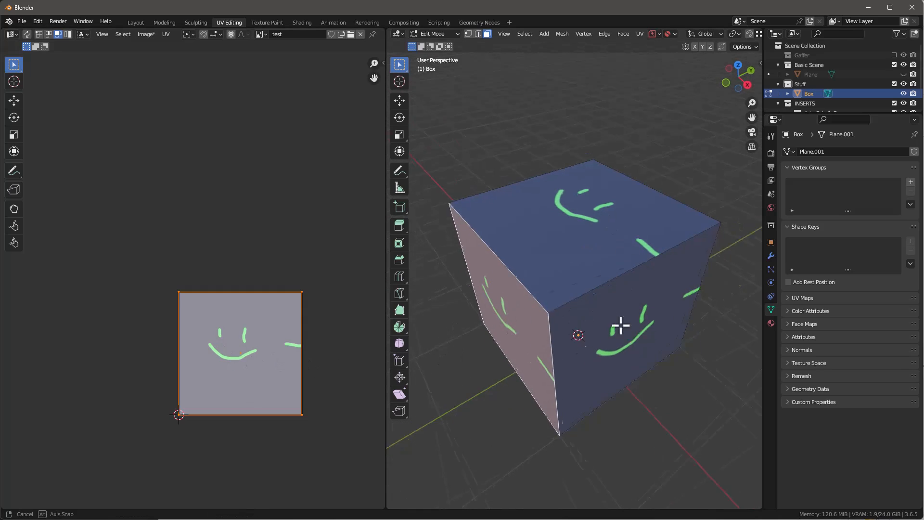
middle_drag(579, 330, 568, 307)
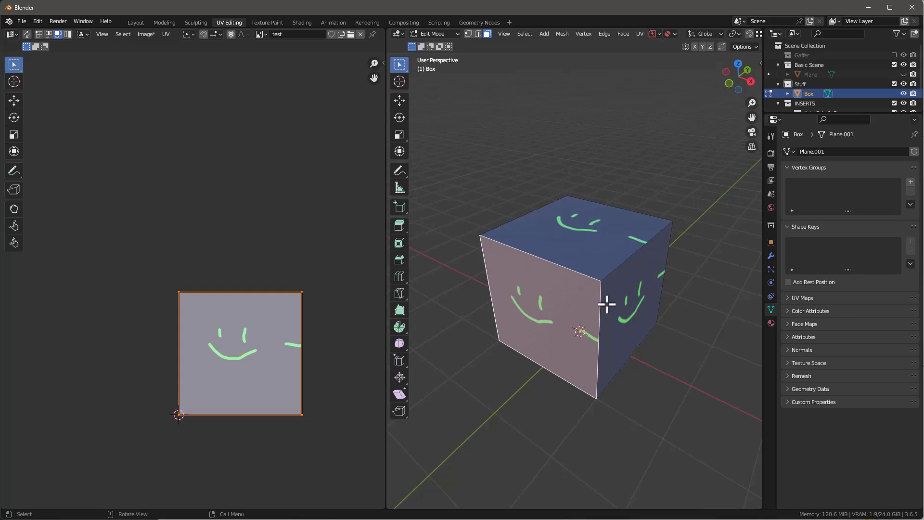
Step: Unwrap all the box's faces with Smart UV Project using its default settings
key(a)
key(u)
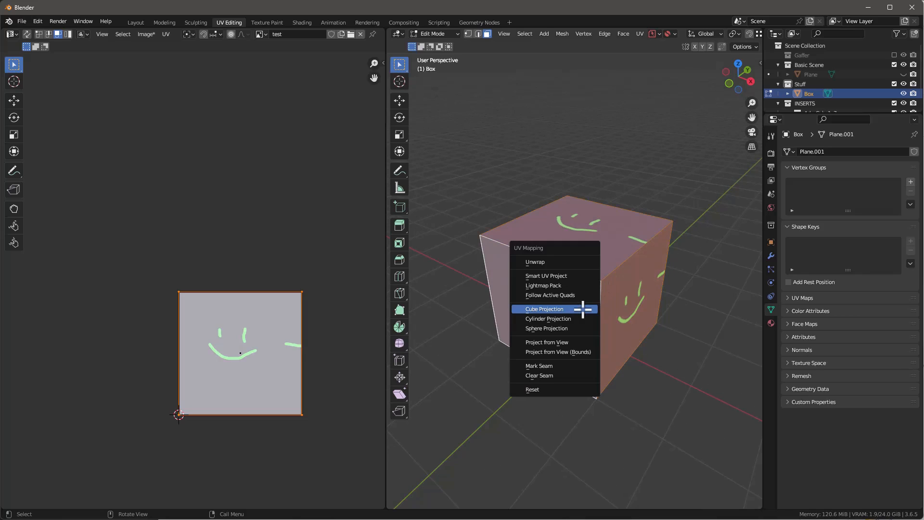
click(552, 277)
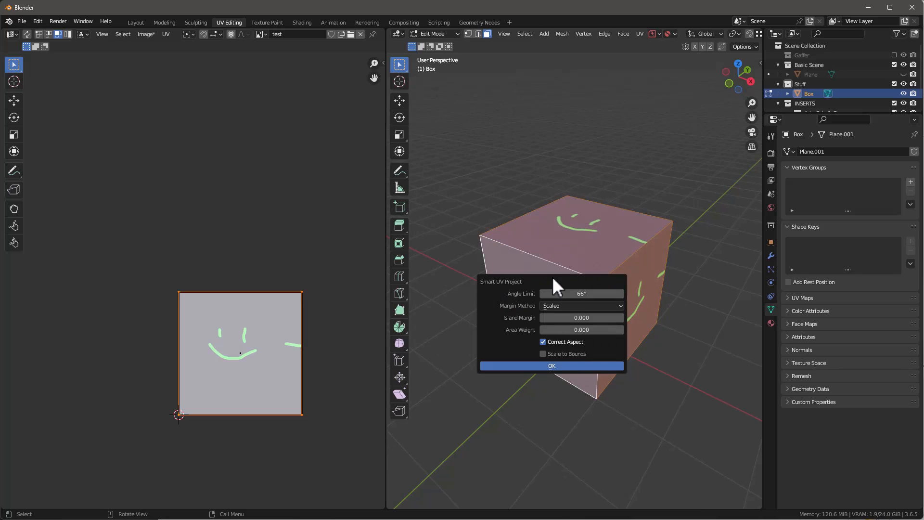
click(573, 363)
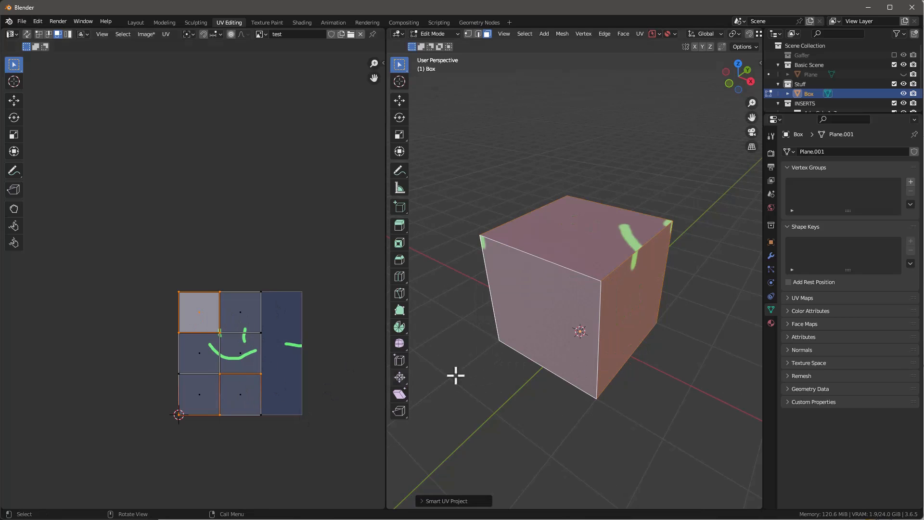
middle_drag(575, 294, 570, 305)
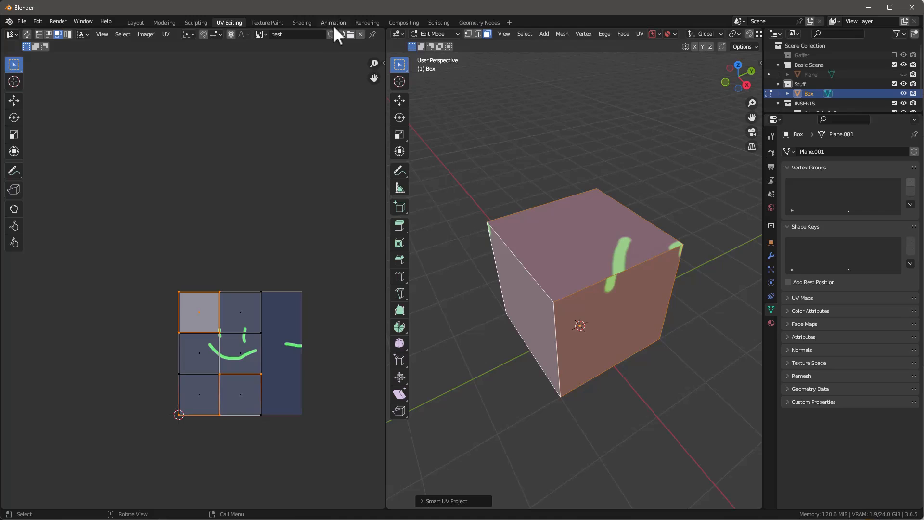
Step: In the Texture Paint workspace, fill the test image with dark blue and switch to the Draw brush in light blue
click(270, 23)
click(610, 347)
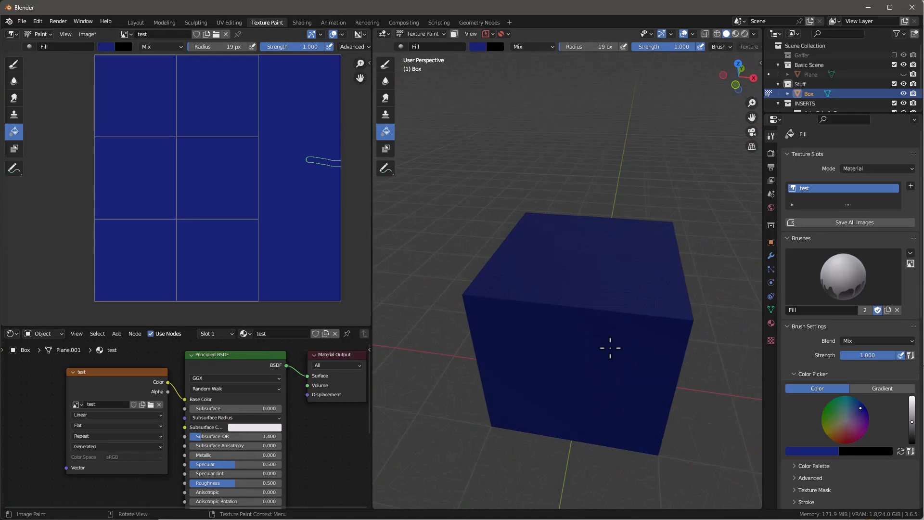
click(106, 47)
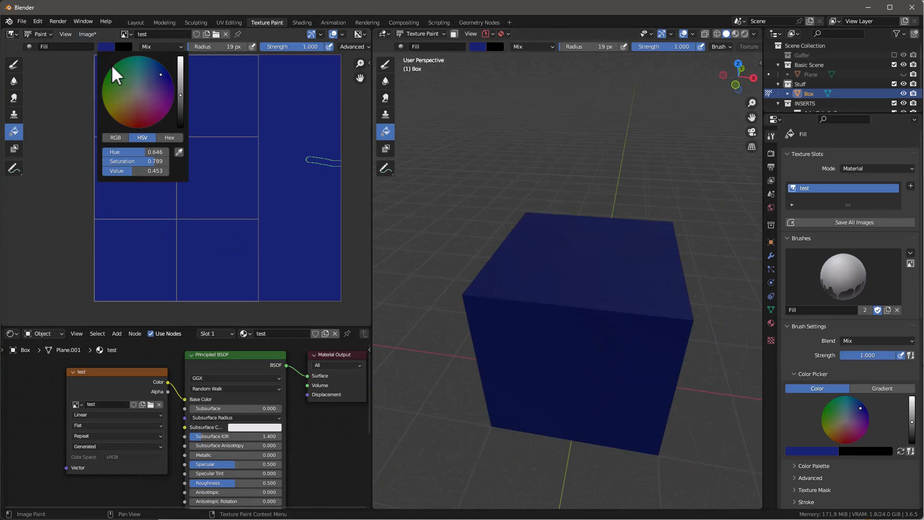
click(14, 64)
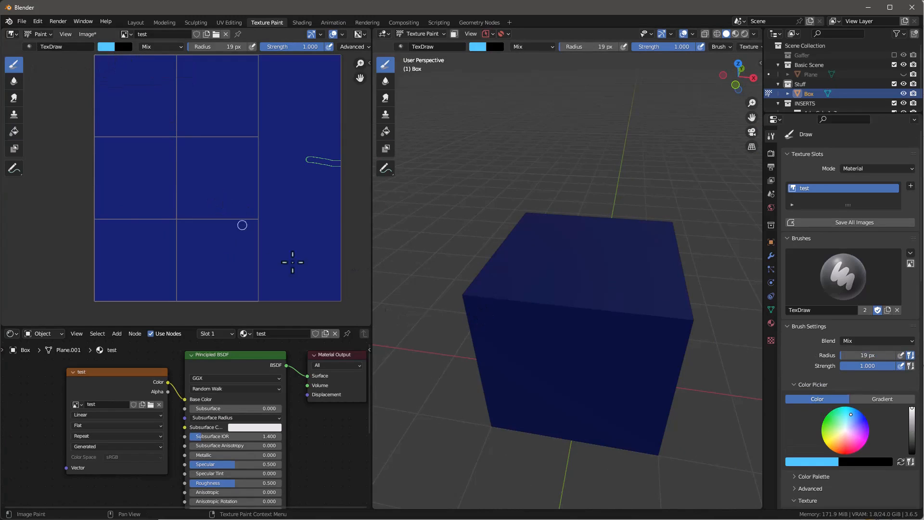
Step: Paint a light blue T on the box's top face with an 8 px brush radius
middle_drag(491, 327, 593, 260)
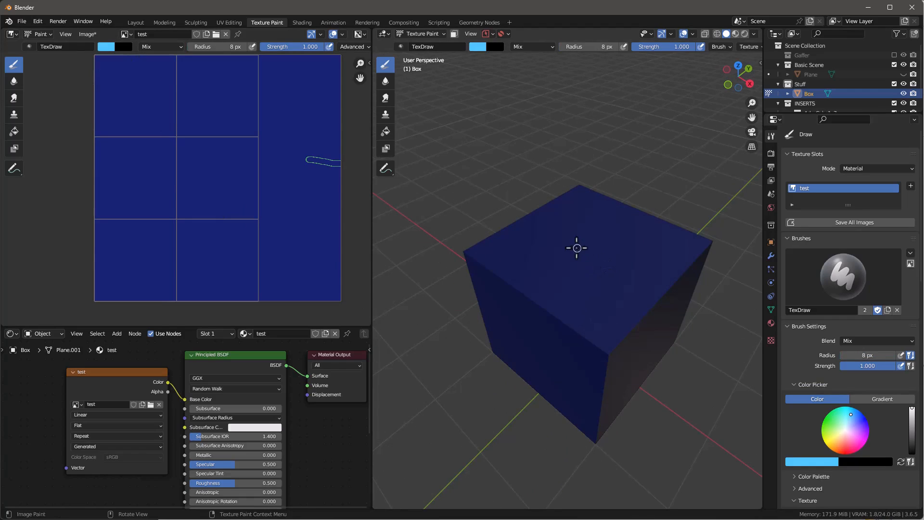
drag(576, 248, 597, 267)
drag(551, 260, 593, 238)
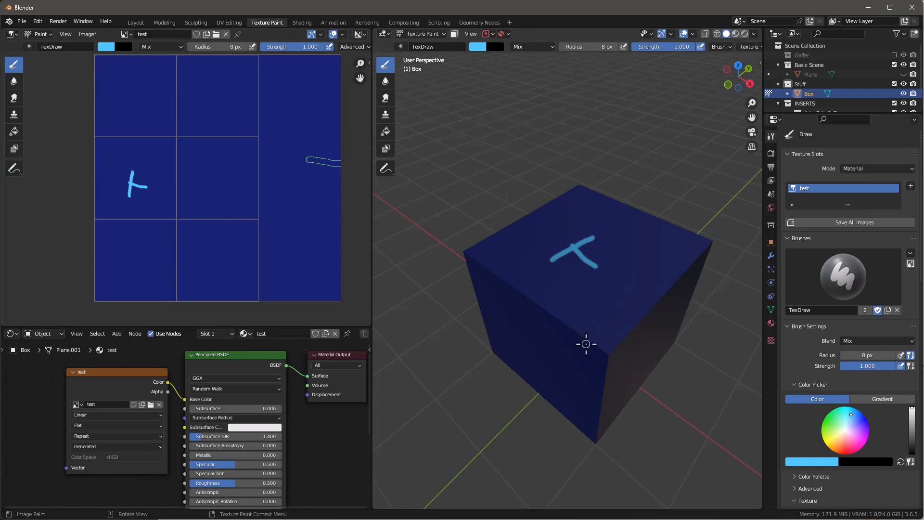
Step: Paint an F on the box's front face, an R on its right face and an L on its left face
middle_drag(585, 344, 626, 344)
key(KP_1)
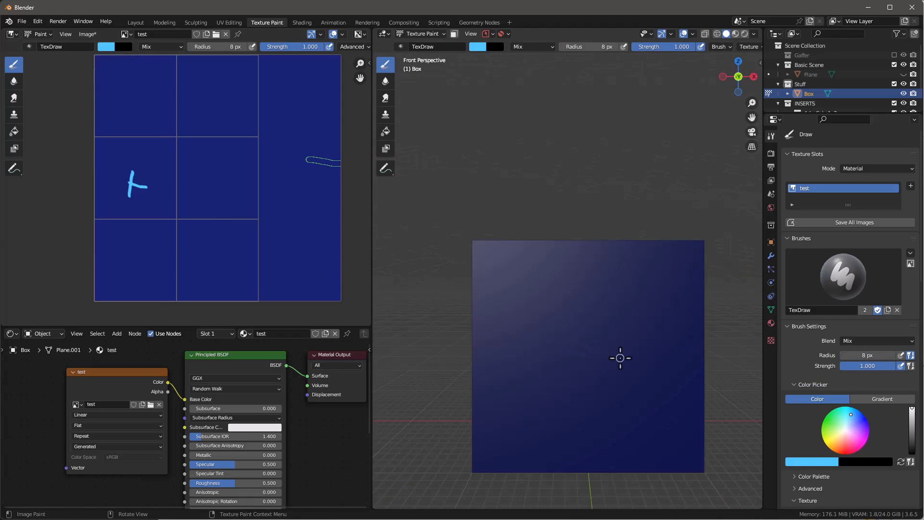
drag(566, 322, 563, 369)
middle_drag(567, 317, 605, 325)
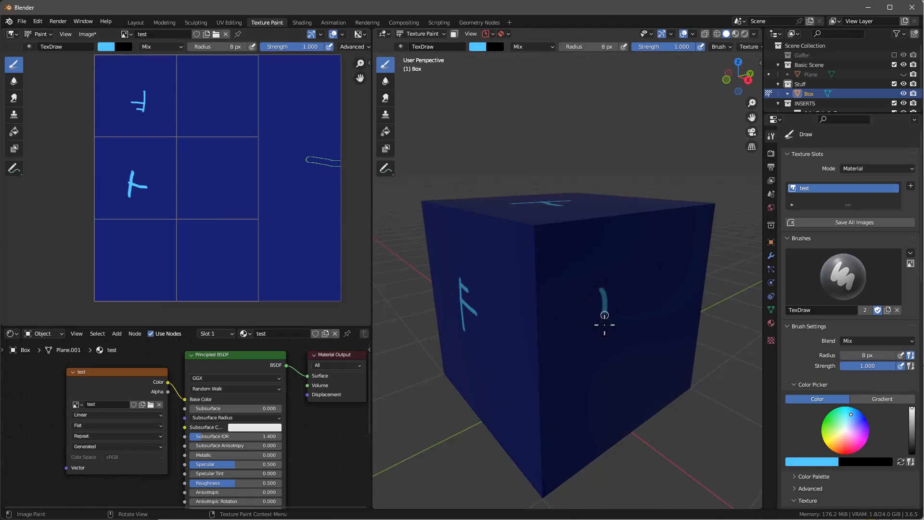
drag(606, 294, 620, 291)
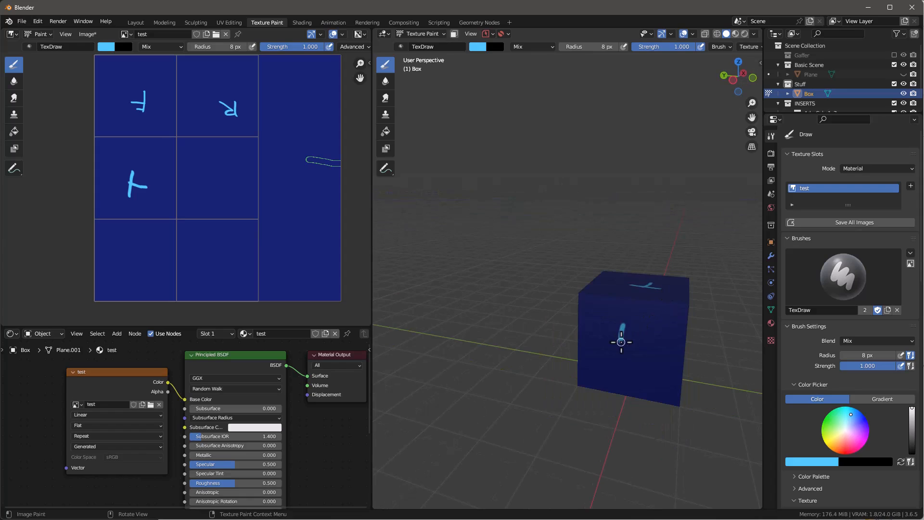
drag(620, 342, 639, 345)
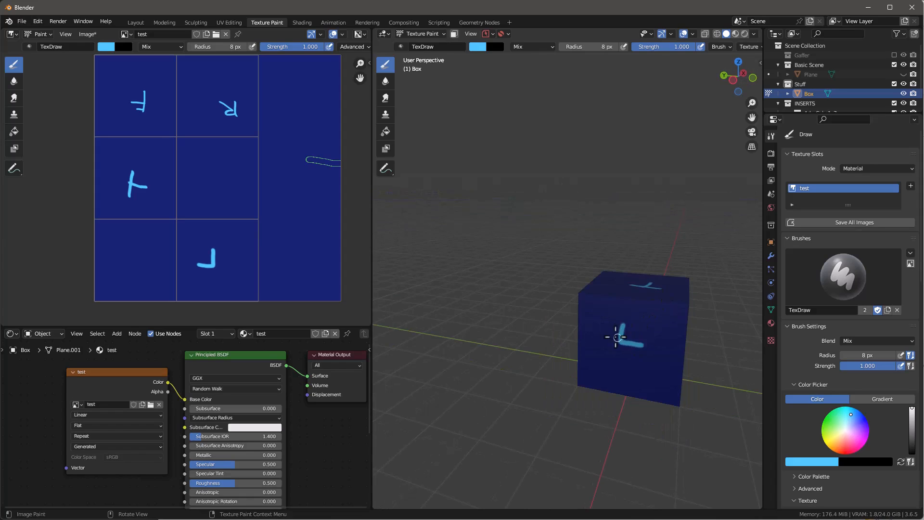
Step: Paint a B on the box's back face and BOT on its bottom face
middle_drag(614, 337, 718, 331)
mouse_move(555, 340)
mouse_down()
mouse_move(552, 369)
mouse_move(553, 360)
mouse_up()
middle_drag(553, 360, 571, 440)
drag(574, 435, 581, 467)
drag(598, 438, 600, 439)
mouse_move(611, 426)
mouse_down()
mouse_move(616, 451)
mouse_move(619, 421)
mouse_up()
scroll(250, 210, down, 1)
scroll(196, 144, up, 2)
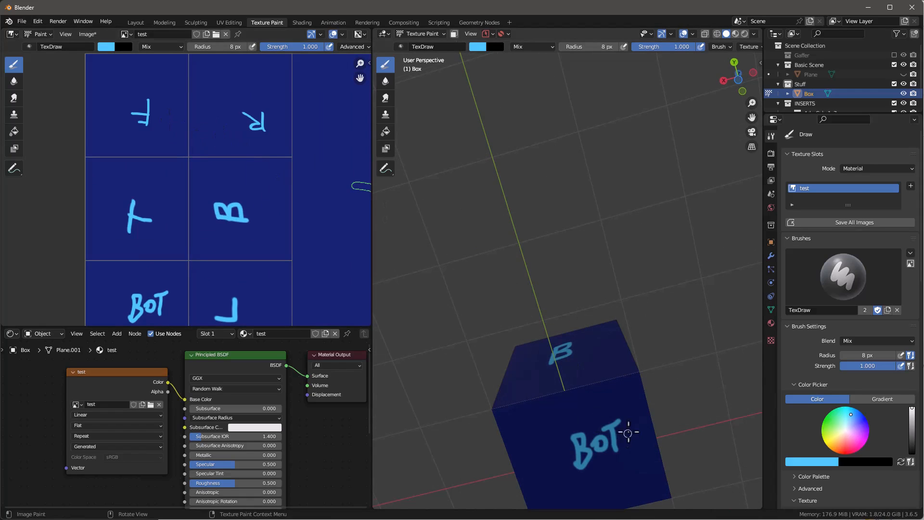
Step: Paint a stroke across the edge between the T and L faces and inspect where it lands on the image
scroll(627, 432, down, 5)
middle_drag(627, 432, 612, 24)
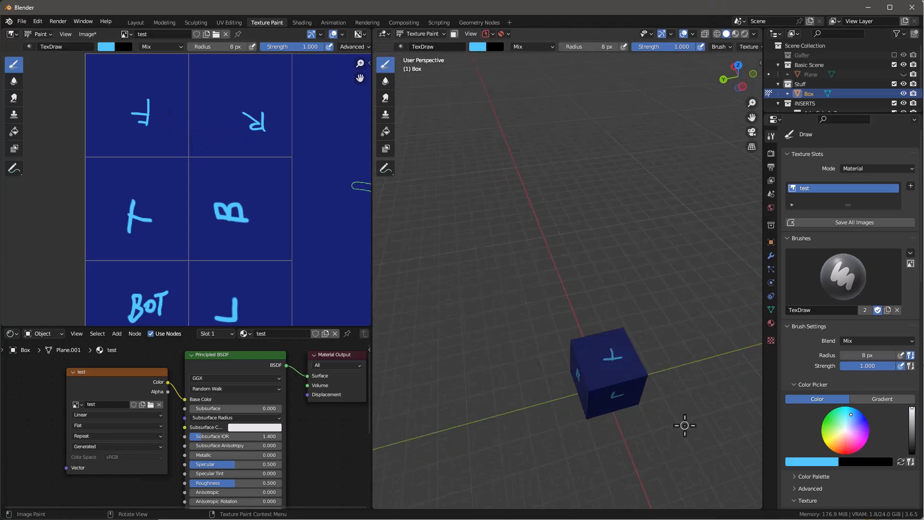
scroll(684, 425, up, 2)
scroll(615, 371, up, 2)
shift+middle_drag(616, 380, 599, 329)
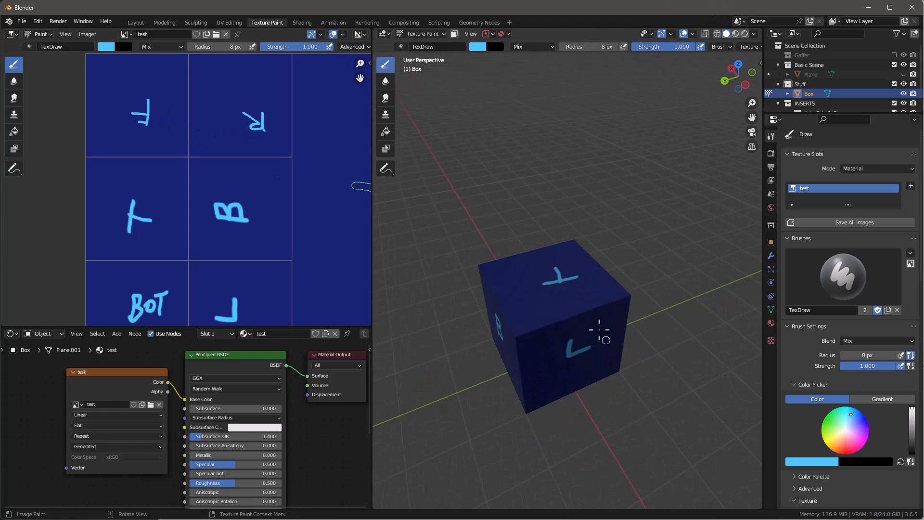
drag(604, 322, 607, 327)
middle_drag(606, 333, 613, 316)
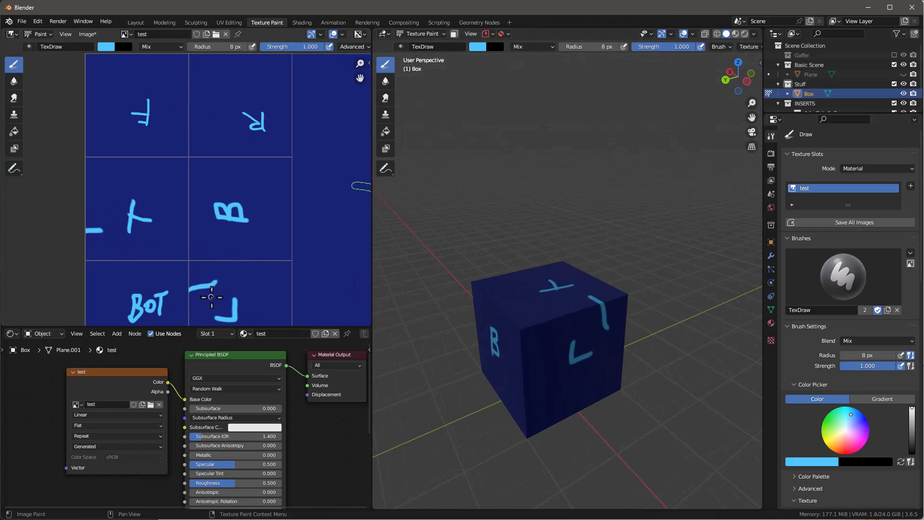
scroll(212, 200, down, 3)
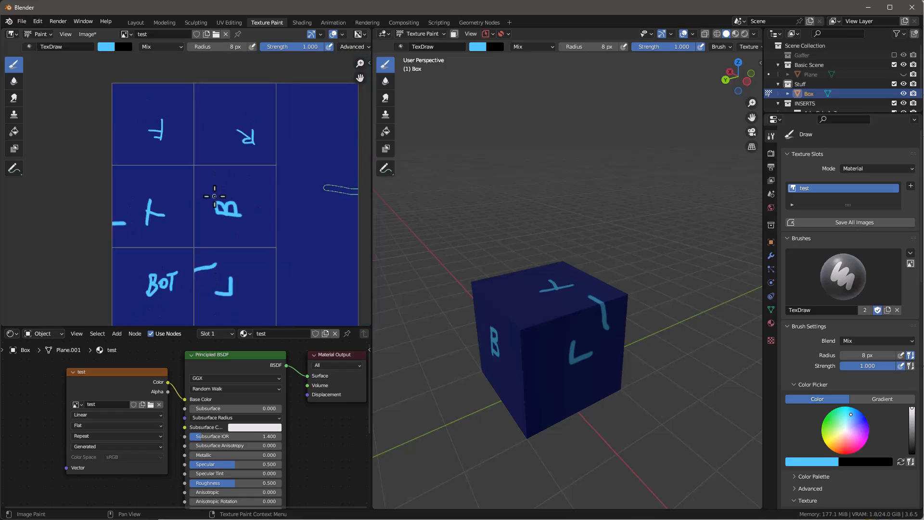
scroll(221, 205, up, 1)
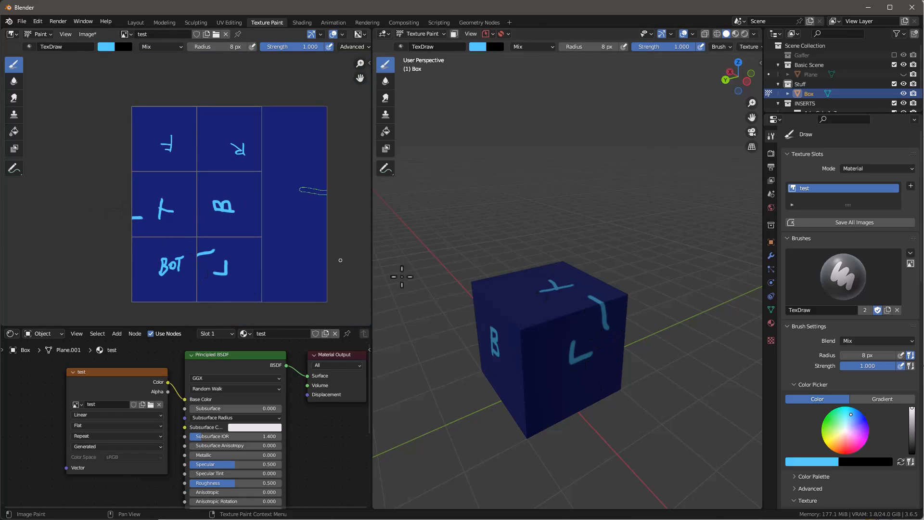
scroll(544, 288, up, 5)
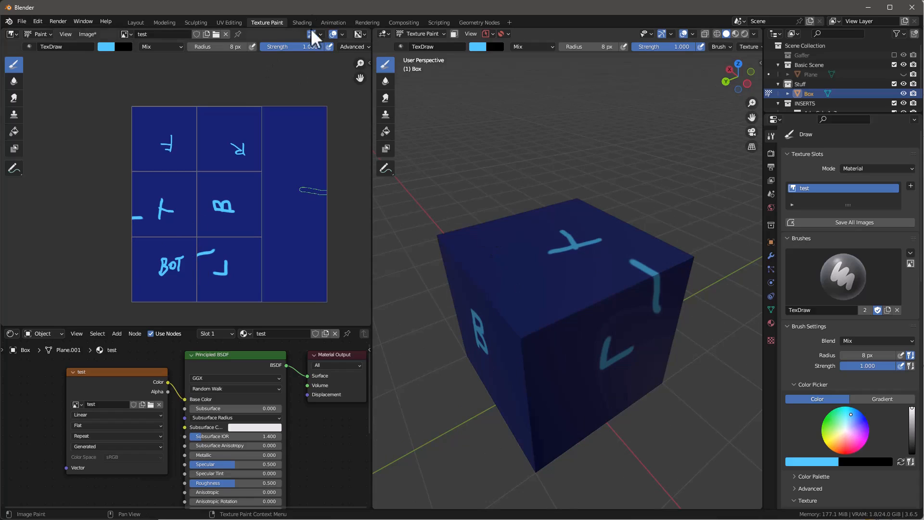
Step: In the UV Editing workspace, select the box's top, left and bottom faces together in Edit Mode
click(229, 22)
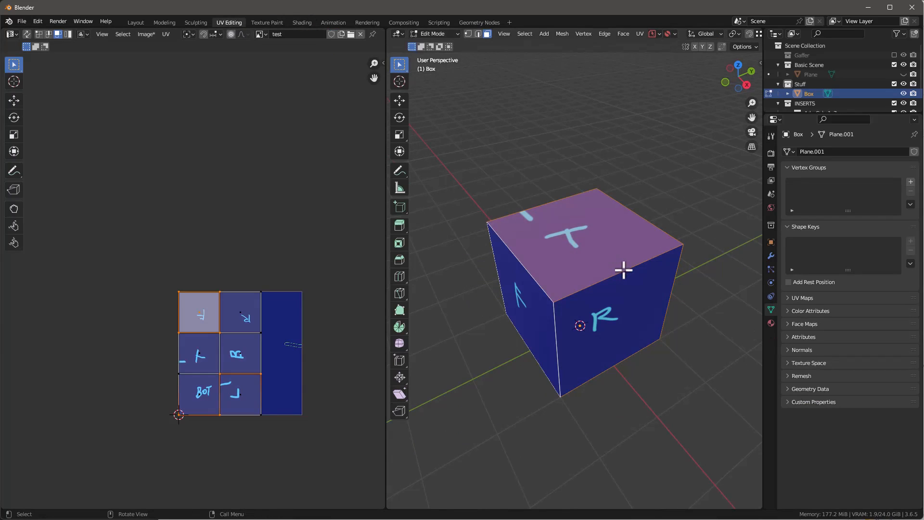
key(Tab)
key(Tab)
click(607, 271)
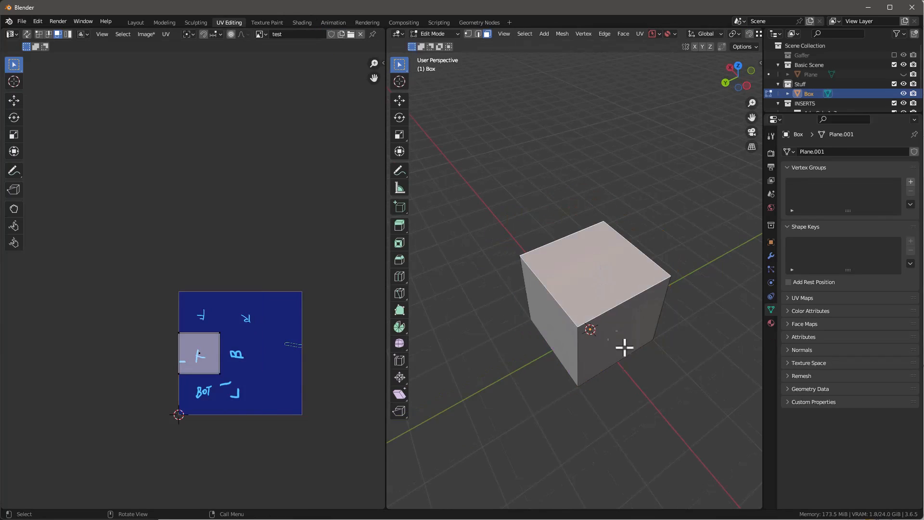
middle_drag(624, 346, 625, 298)
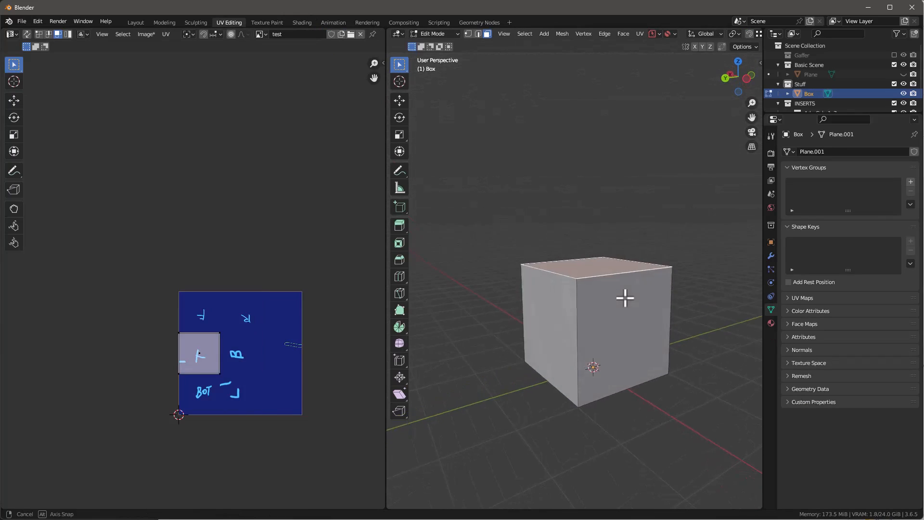
shift+click(640, 346)
middle_drag(640, 346, 613, 326)
shift+click(611, 361)
middle_drag(610, 361, 592, 279)
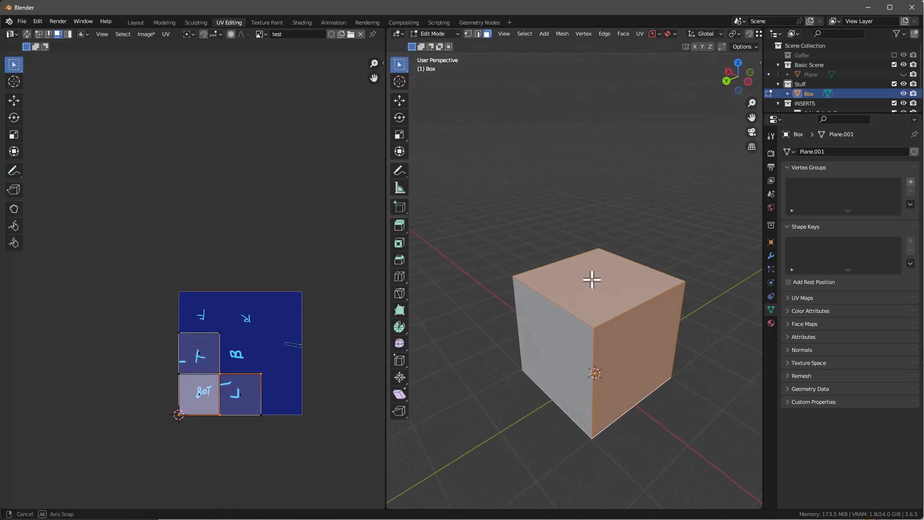
Step: Select the boundary loop of the selected top, left and bottom faces and mark those edges as seams
middle_drag(595, 397, 520, 52)
click(524, 33)
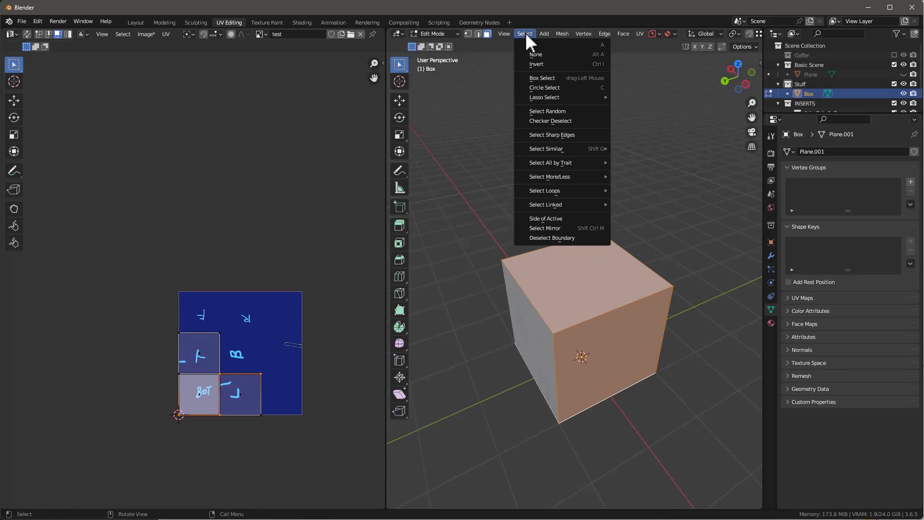
mouse_move(565, 189)
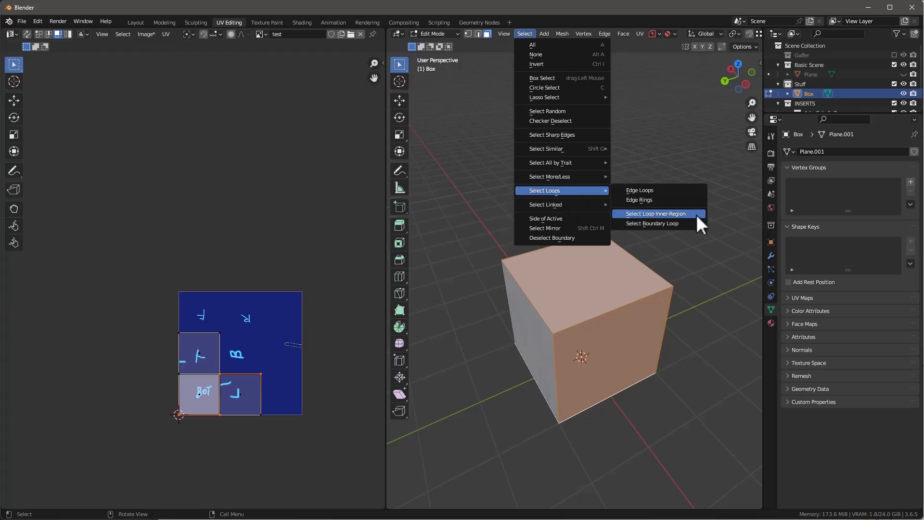
click(674, 222)
mouse_move(614, 361)
middle_down()
mouse_move(609, 345)
mouse_move(668, 252)
mouse_move(615, 367)
middle_up()
scroll(614, 367, up, 2)
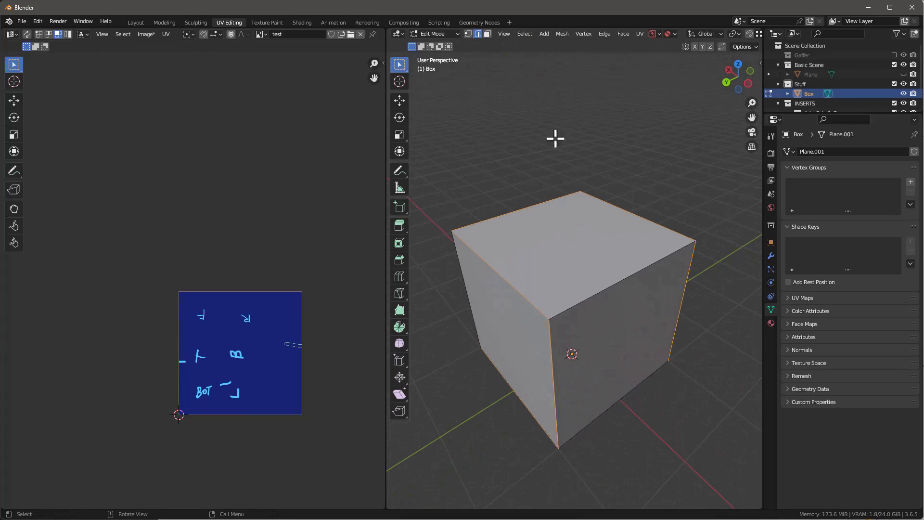
click(604, 34)
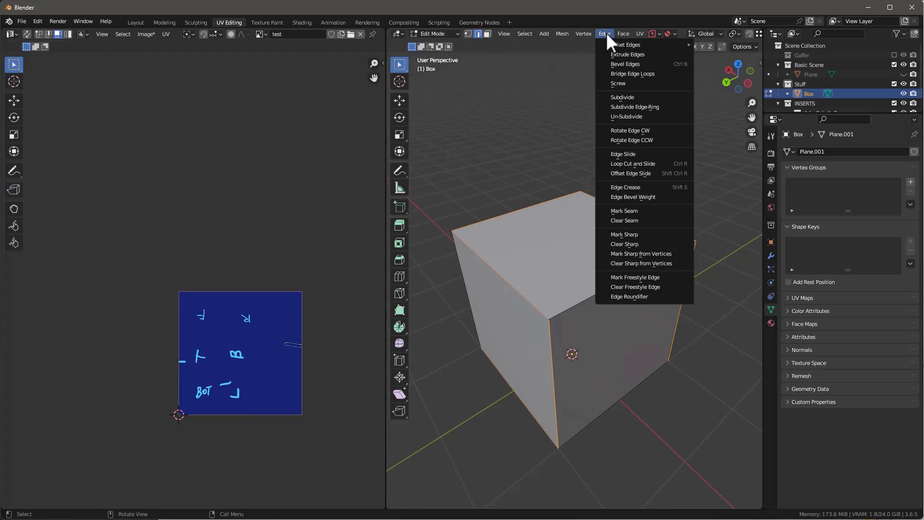
click(624, 211)
middle_drag(648, 217, 614, 324)
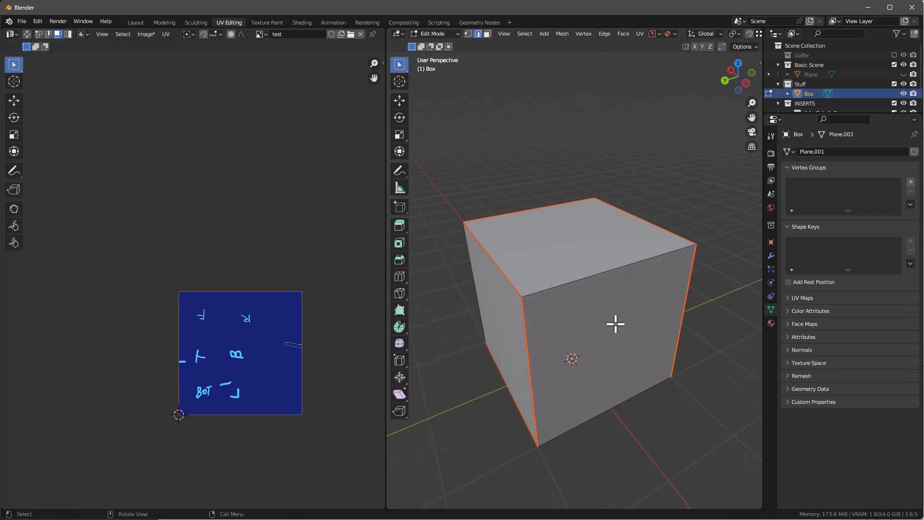
Step: Select the whole box mesh and unwrap it along the marked seams
key(a)
key(u)
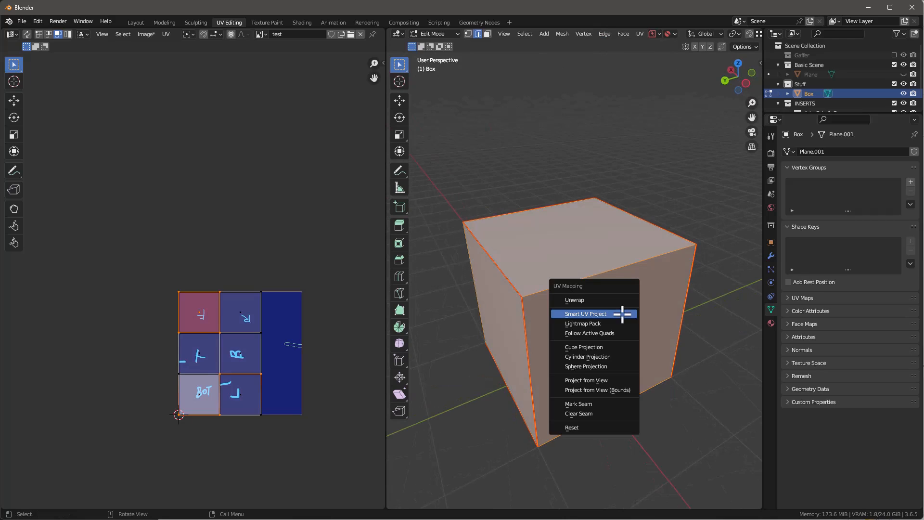
click(604, 299)
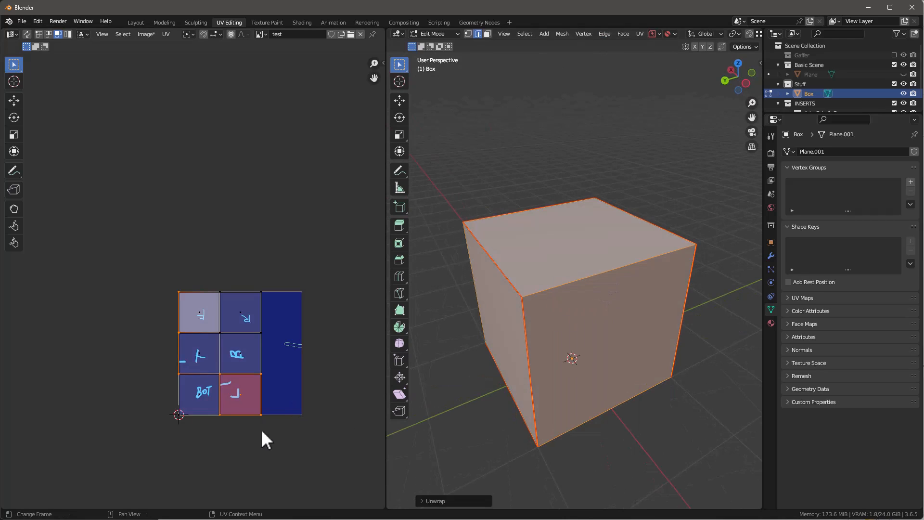
middle_drag(571, 313, 583, 240)
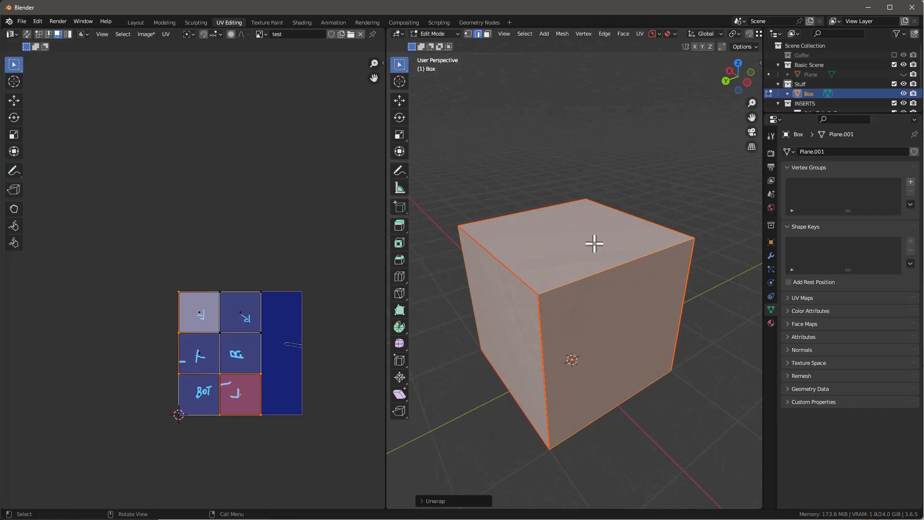
Step: In the Texture Paint workspace, paint strokes across the BOT–T edge, across the F–T border, and from F through T into BOT
click(267, 22)
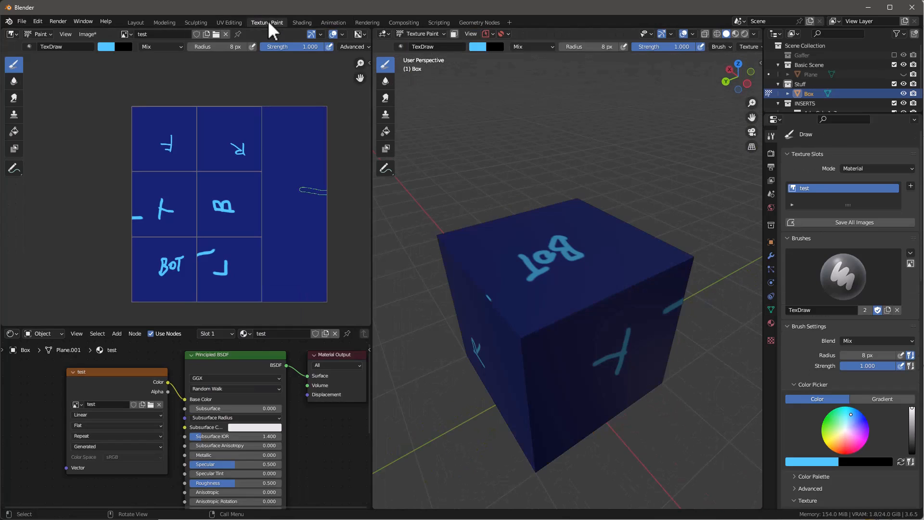
drag(545, 302, 562, 319)
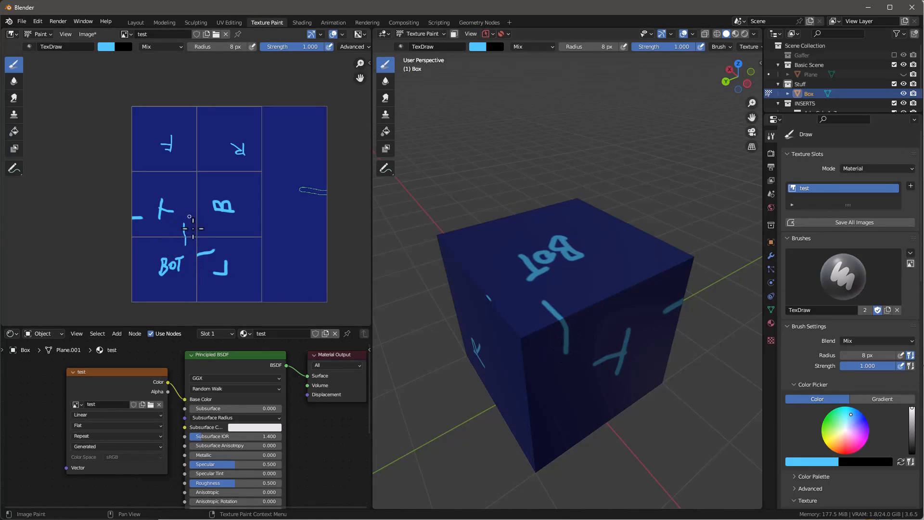
middle_drag(606, 377, 282, 282)
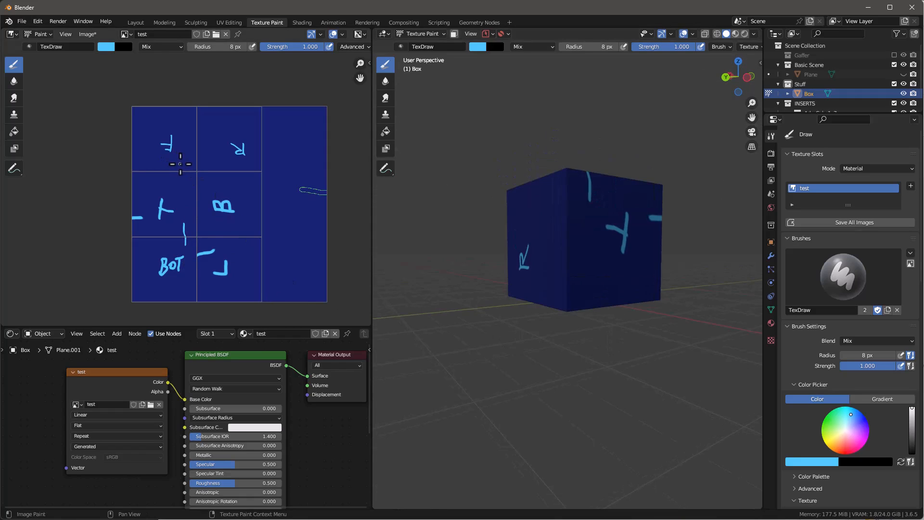
drag(176, 177, 176, 183)
middle_drag(568, 224, 588, 174)
mouse_move(565, 240)
middle_down()
mouse_move(526, 274)
mouse_move(578, 257)
mouse_move(580, 268)
middle_up()
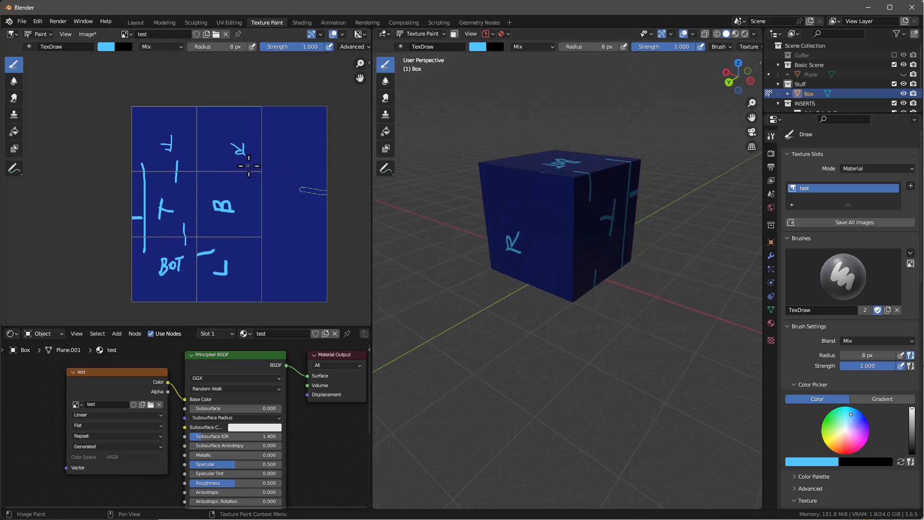
Step: Paint a long stroke on the image from the R tile through B into L and inspect it on the box
drag(249, 165, 246, 259)
mouse_move(659, 226)
middle_down()
mouse_move(672, 221)
mouse_move(383, 214)
mouse_move(673, 261)
mouse_move(669, 272)
middle_up()
scroll(528, 201, up, 5)
scroll(528, 203, down, 5)
middle_drag(561, 226, 556, 191)
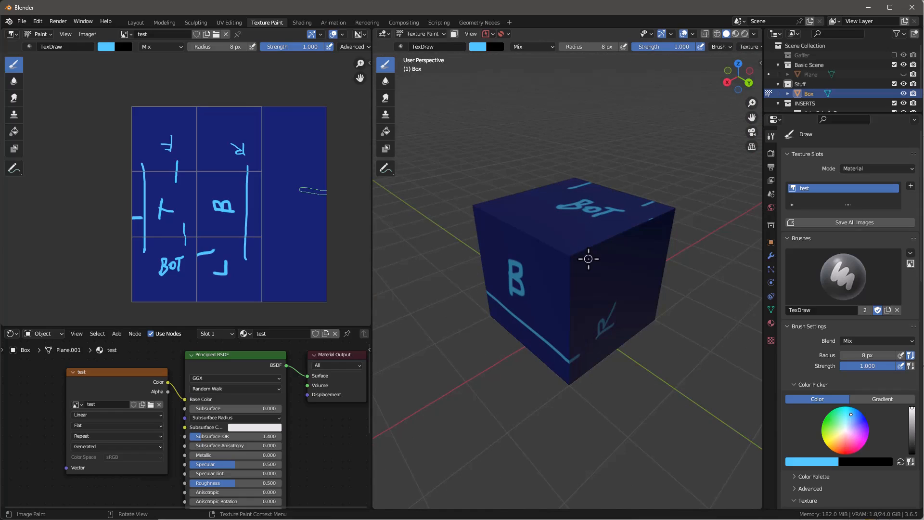
Step: In the Layout workspace, hide the box and add a mesh circle
click(133, 23)
key(h)
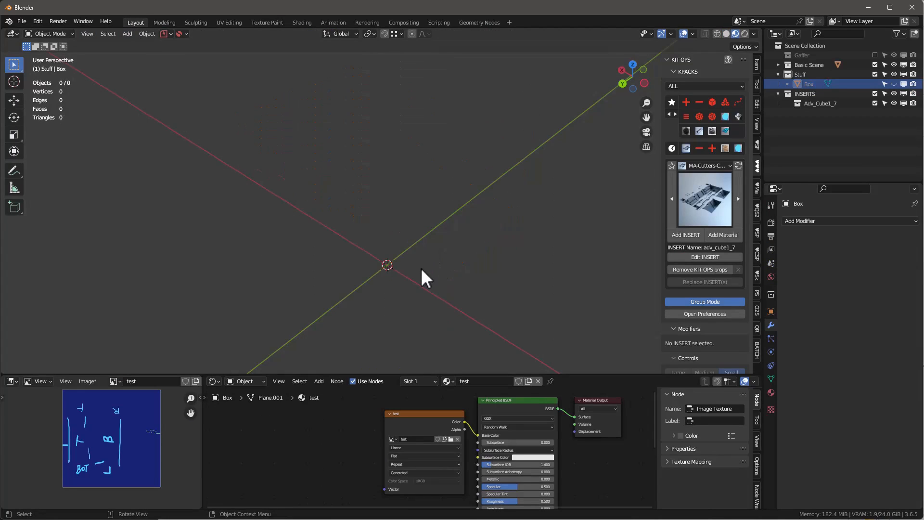
key(shift+a)
mouse_move(418, 278)
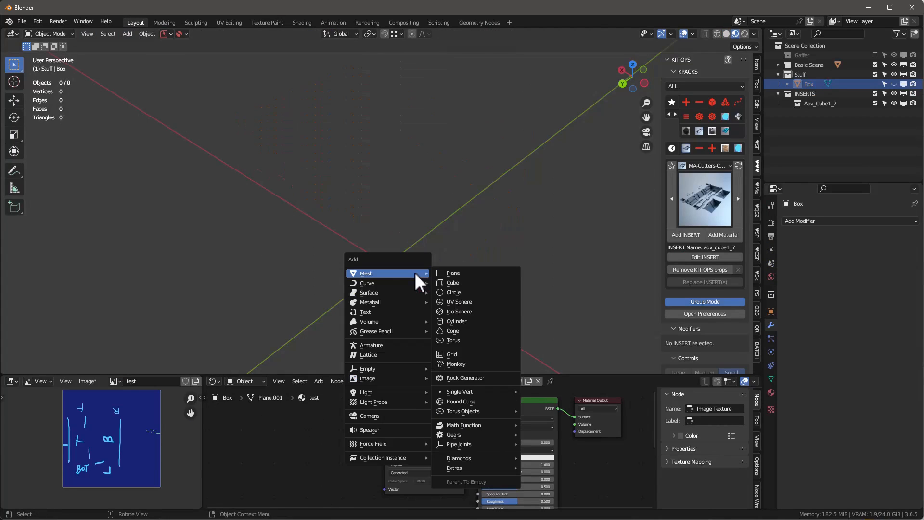
click(472, 293)
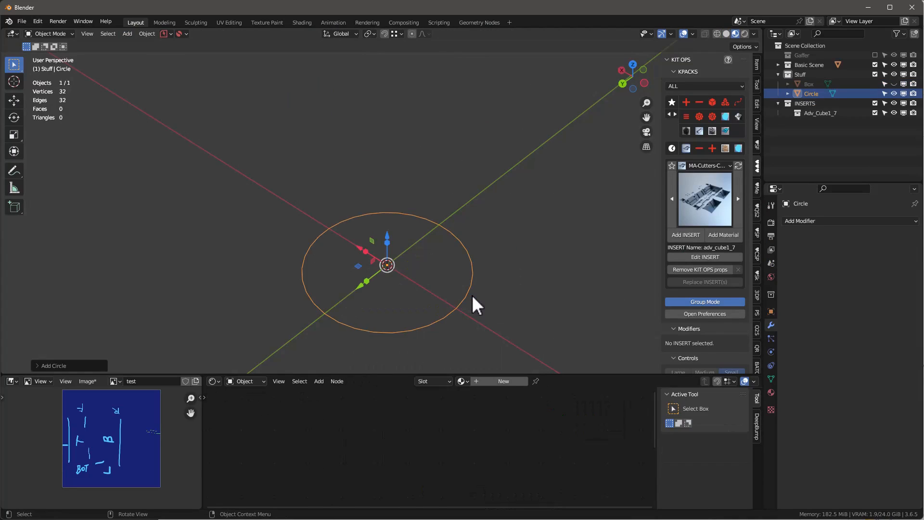
Step: Fill the circle with a face in Edit Mode and extrude it upward into a cylinder
key(Tab)
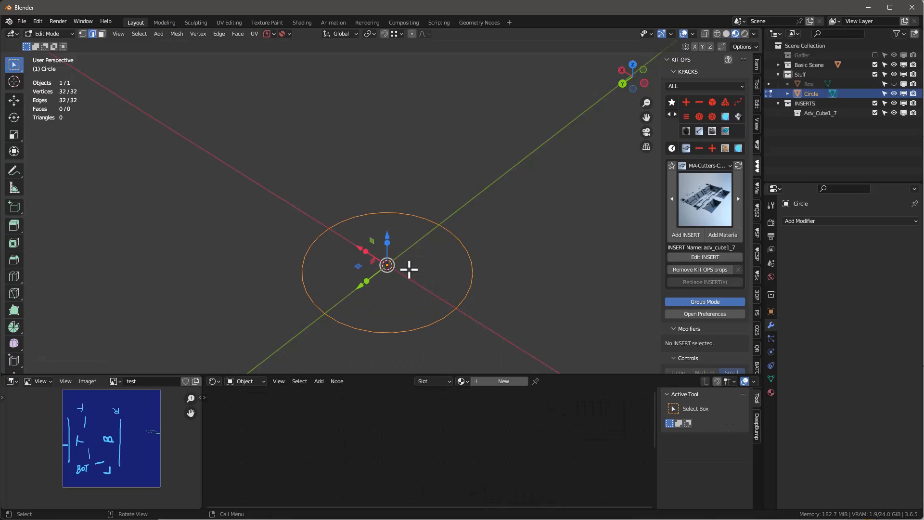
key(f)
key(e)
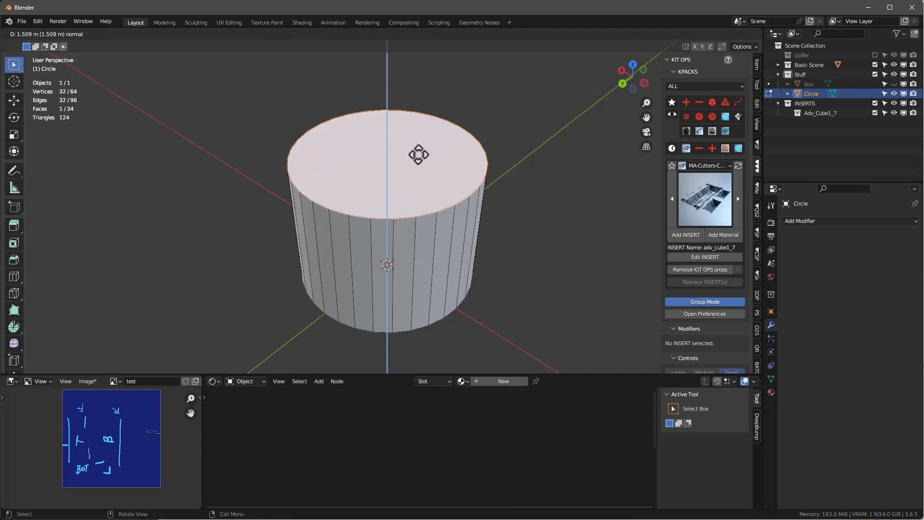
click(416, 128)
scroll(438, 248, down, 2)
Step: Select the cylinder's top and bottom caps, convert the selection to their boundary loops and mark them as seams
middle_drag(439, 248, 466, 140)
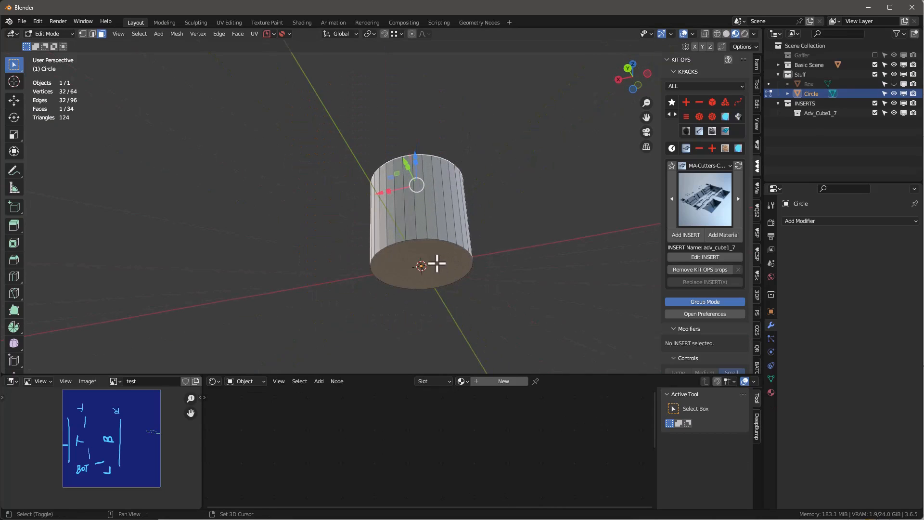
shift+click(439, 263)
key(q)
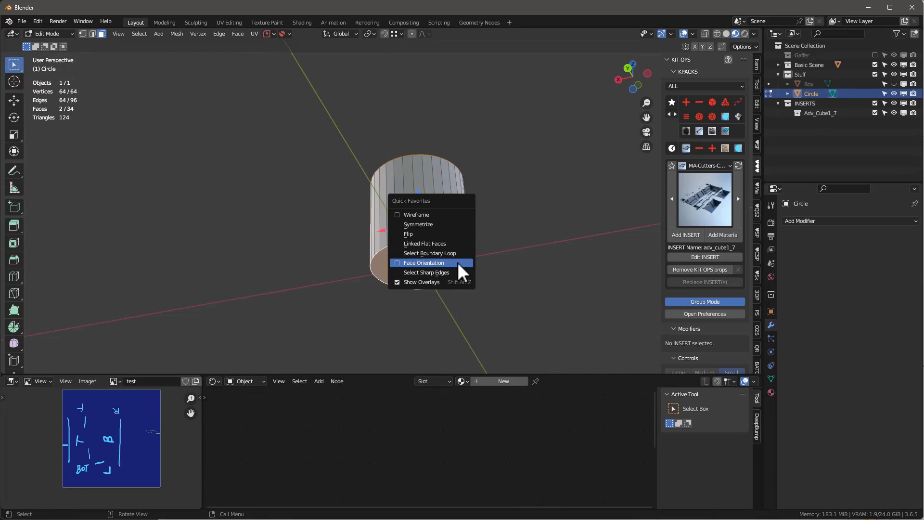
click(457, 253)
middle_drag(474, 216, 492, 265)
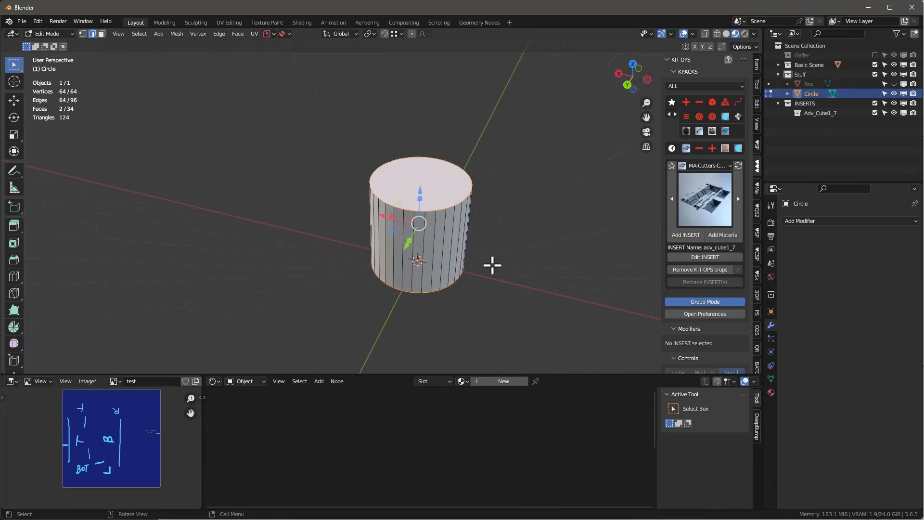
key(ctrl+e)
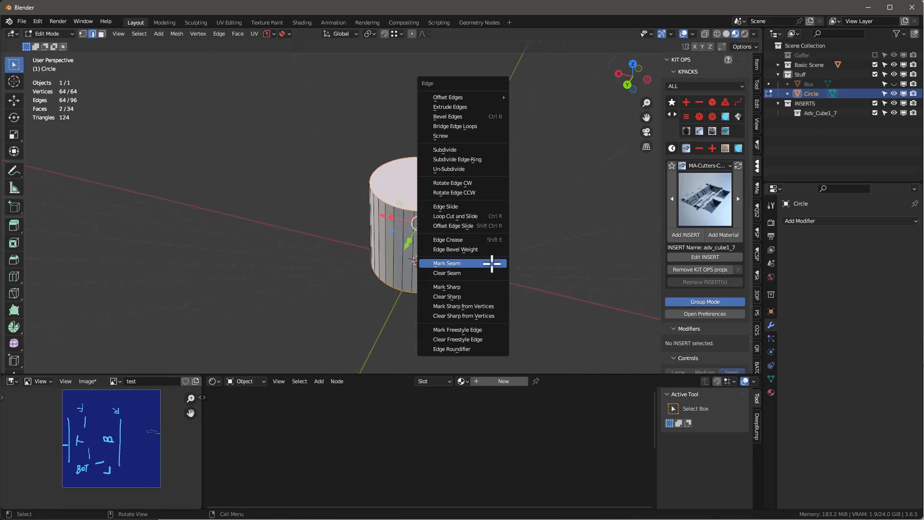
click(464, 265)
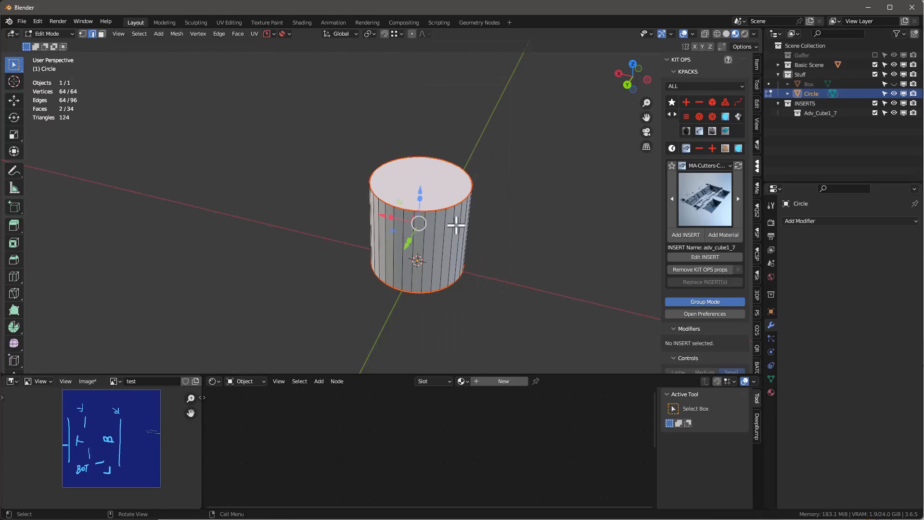
Step: Select the vertical edge at the centre of the cylinder's front side in front orthographic view and mark it as a seam
key(KP_1)
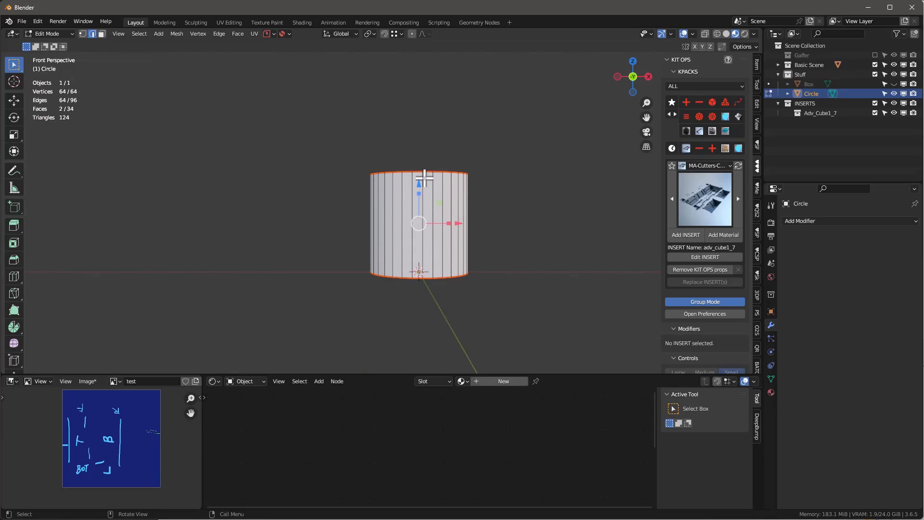
key(KP_5)
scroll(426, 202, up, 2)
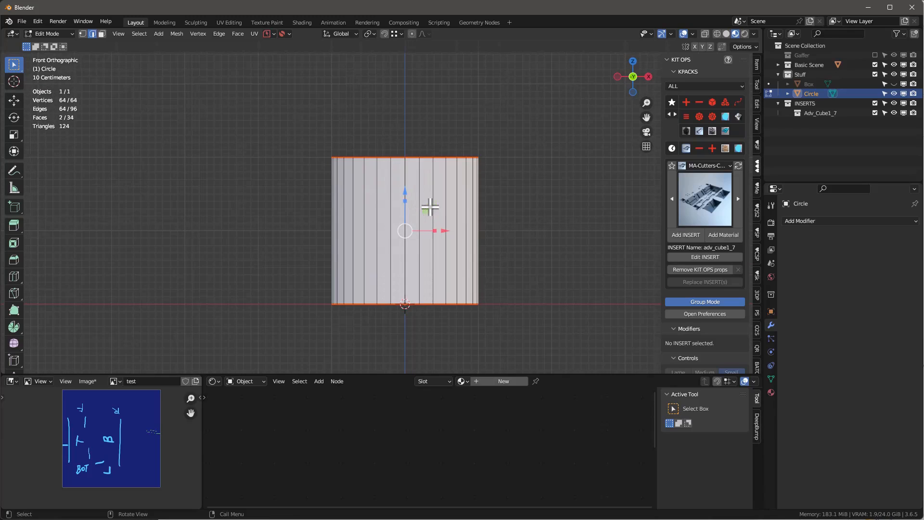
click(405, 172)
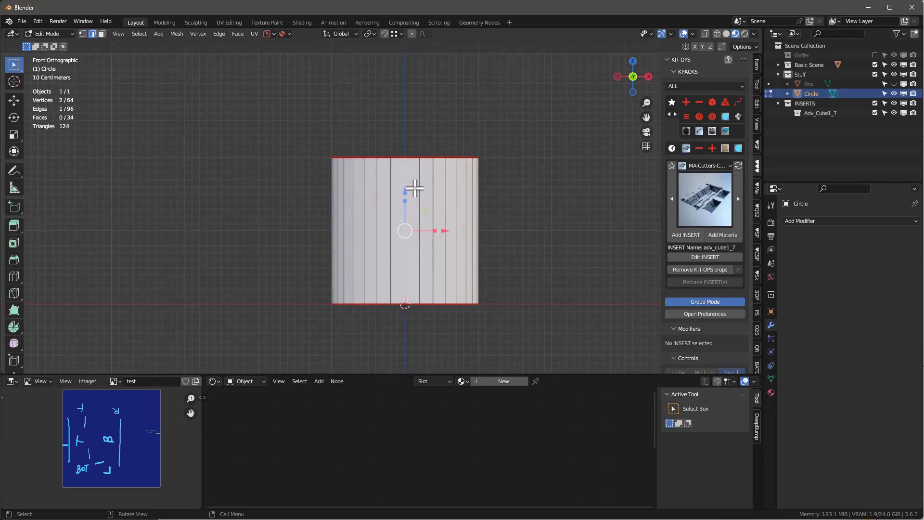
key(ctrl+e)
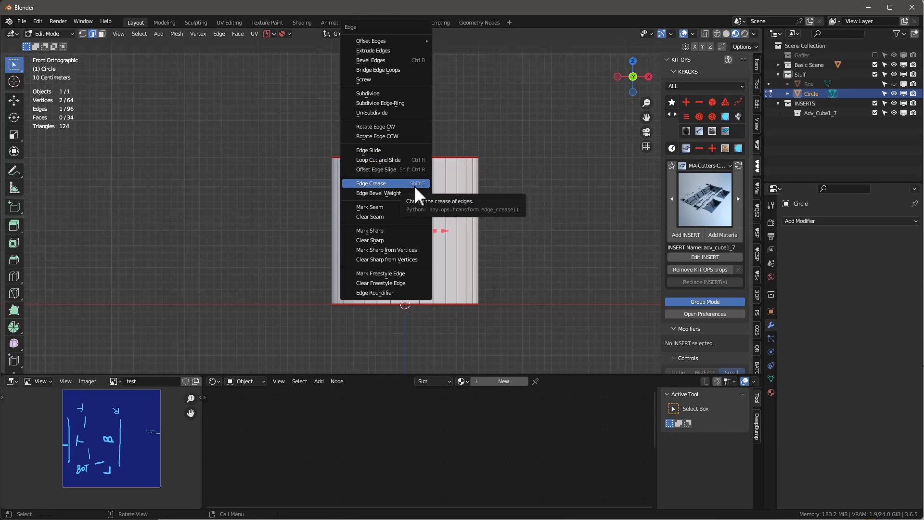
click(405, 207)
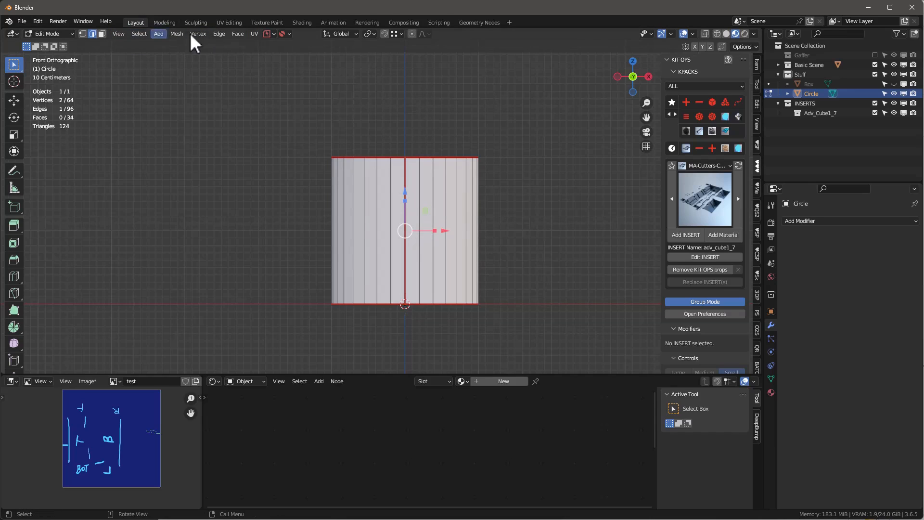
Step: In the UV Editing workspace, split the UV editor horizontally and change the lower area to a Shader Editor
click(227, 24)
scroll(573, 298, up, 2)
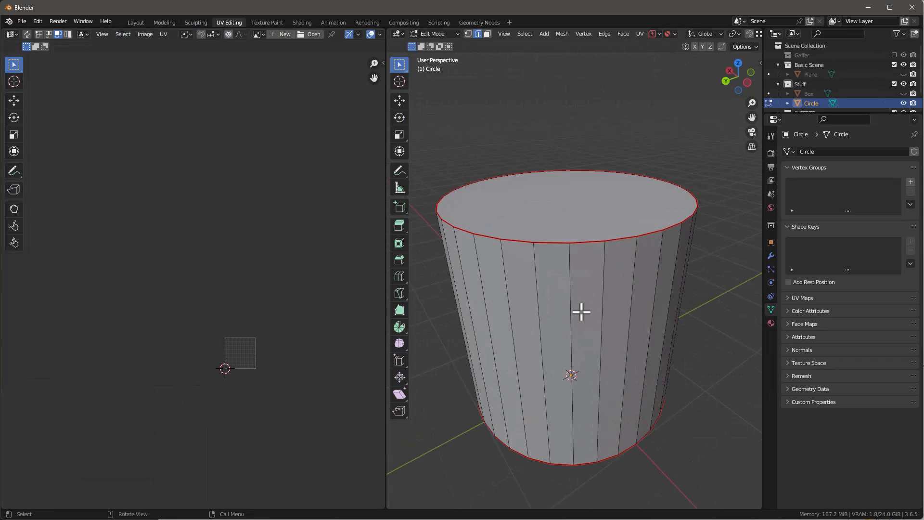
middle_drag(598, 305, 523, 308)
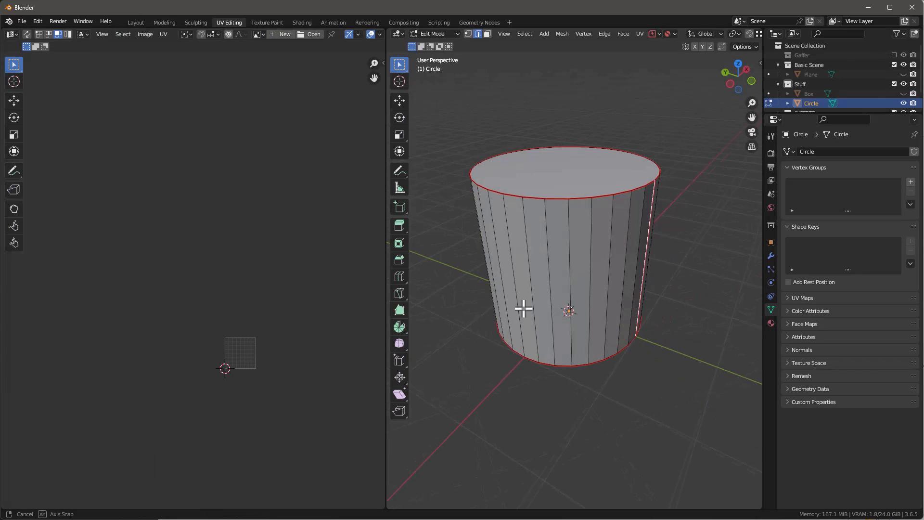
key(Home)
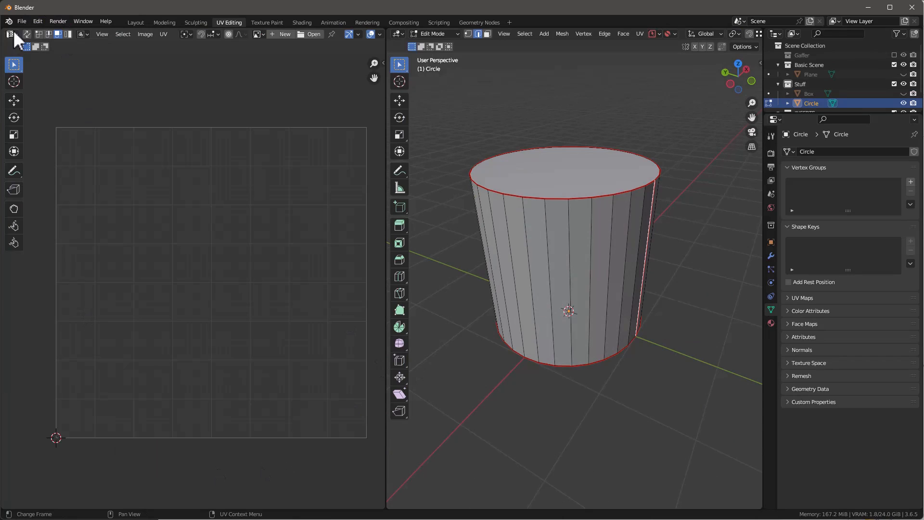
drag(4, 29, 22, 355)
click(13, 365)
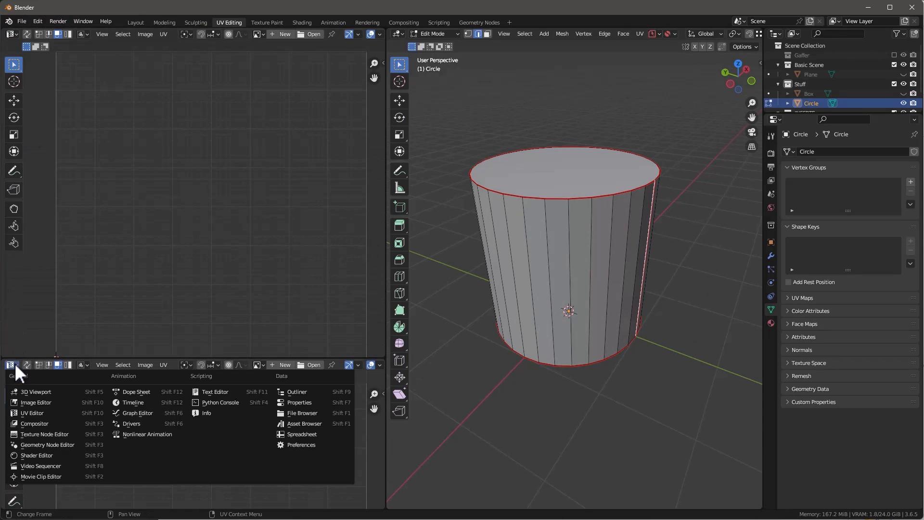
click(38, 455)
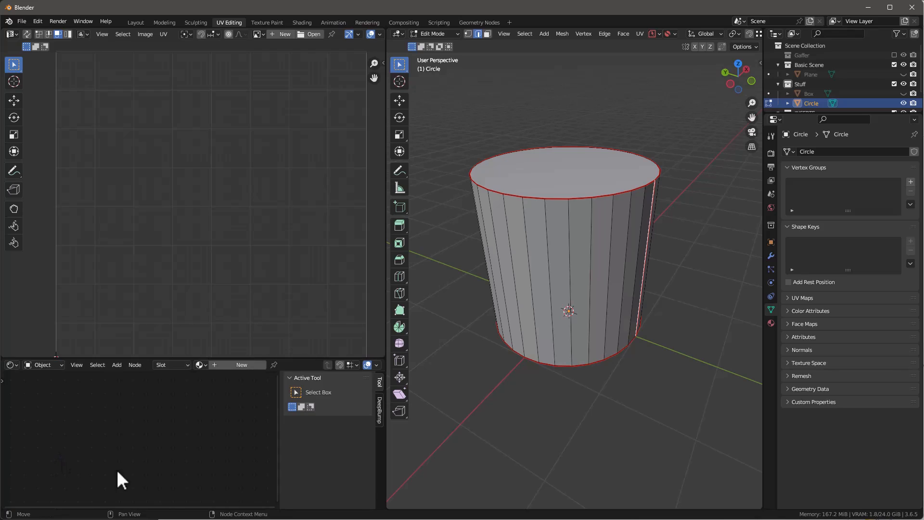
Step: Hide the Shader Editor's sidebar and assign the existing test material to the cylinder
key(n)
click(200, 364)
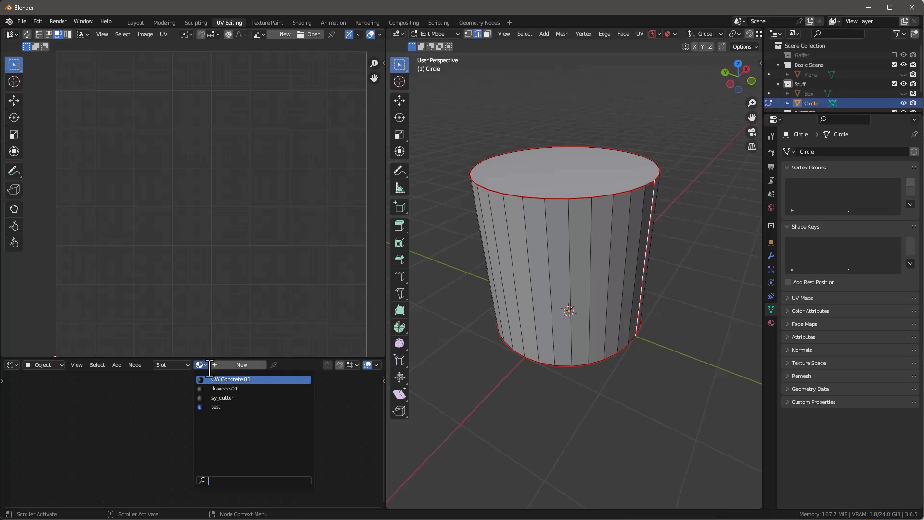
click(237, 406)
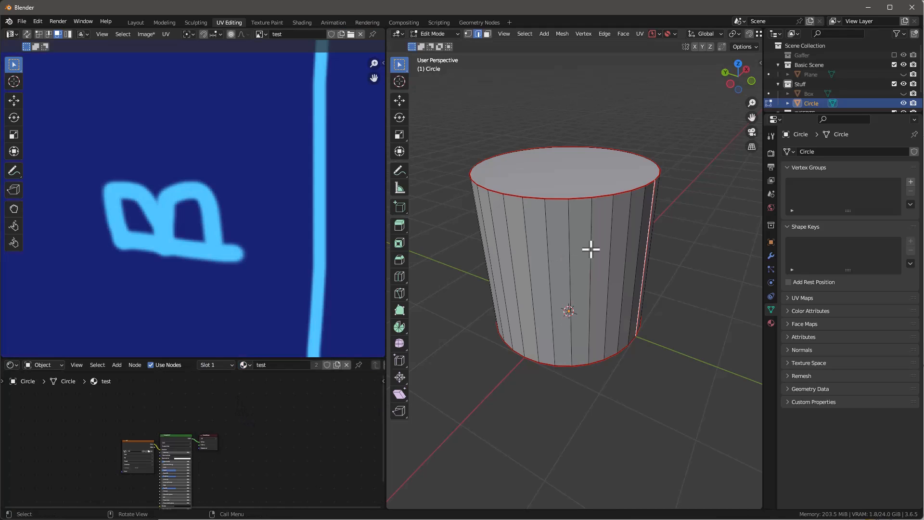
Step: Select all of the cylinder's geometry, unwrap it along the marked seams and leave Edit Mode
scroll(206, 244, down, 8)
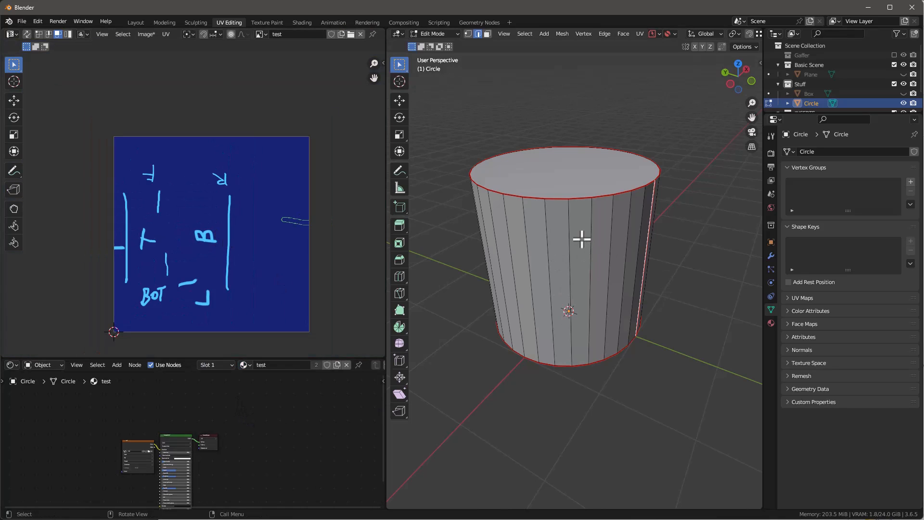
mouse_move(581, 239)
middle_down()
mouse_move(553, 250)
mouse_move(576, 243)
middle_up()
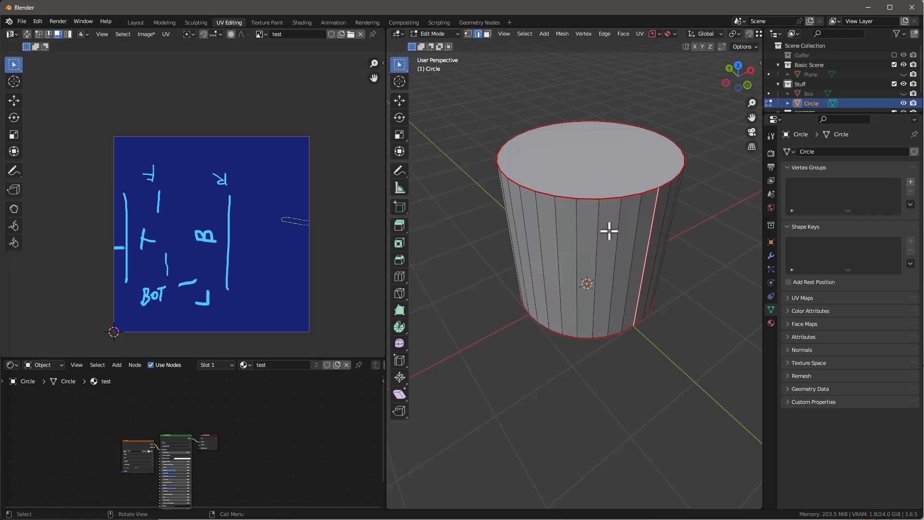
key(a)
key(u)
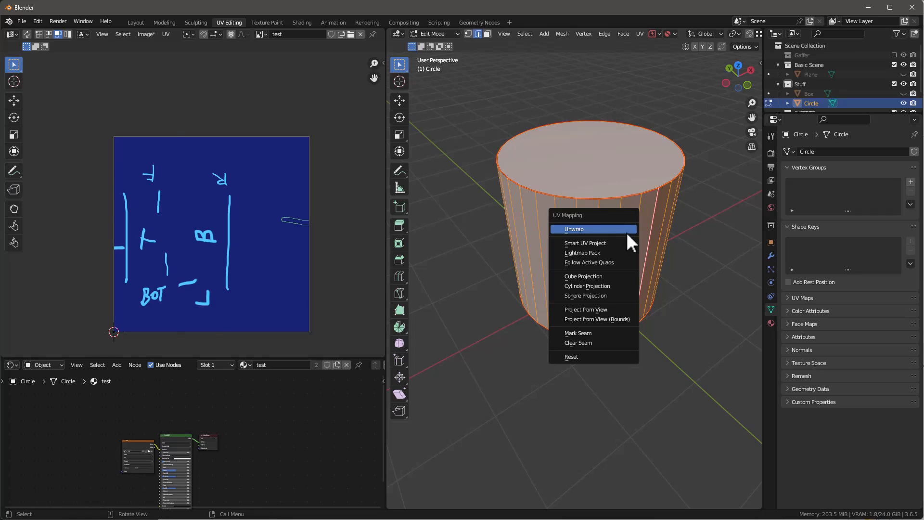
click(627, 232)
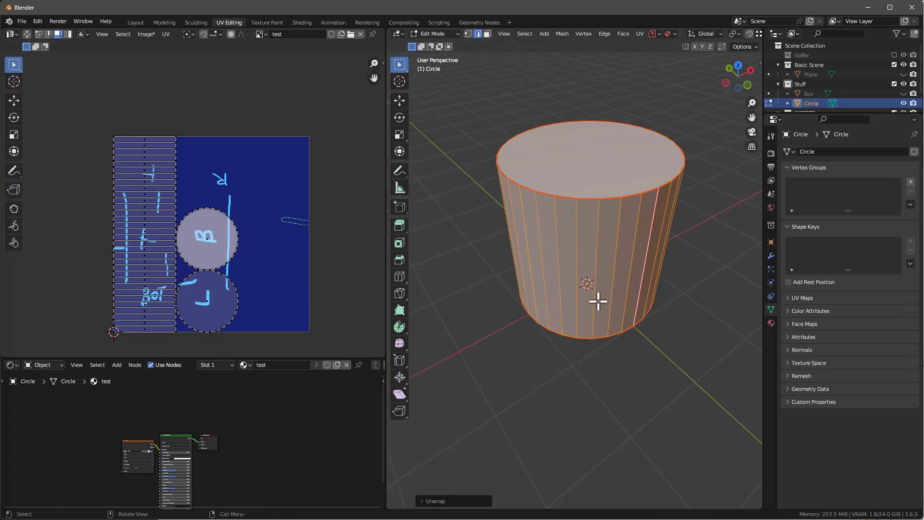
key(Tab)
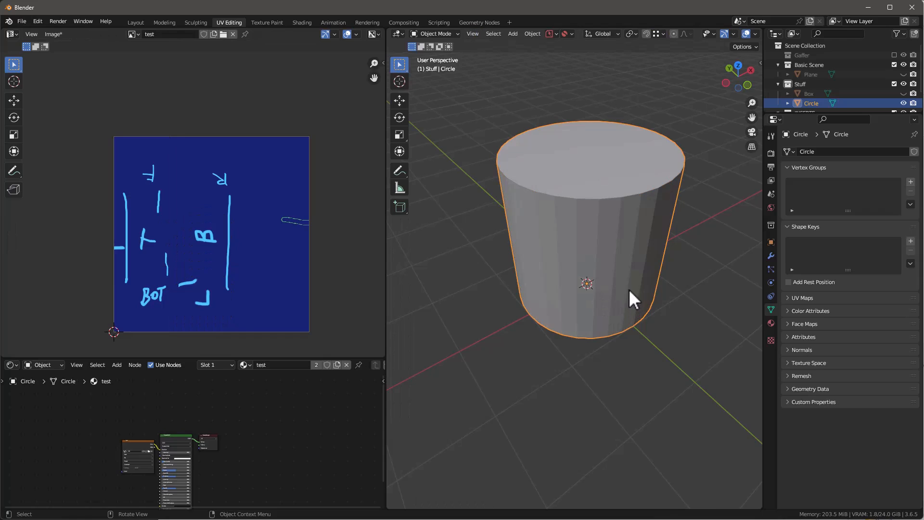
Step: Return to Edit Mode and remap the whole cylinder with Smart UV Project at a 66° angle limit
key(Tab)
key(u)
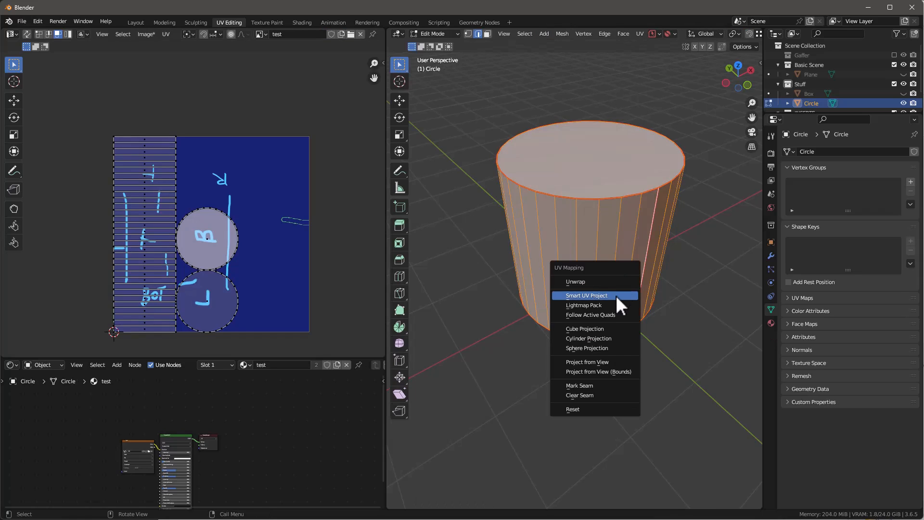
click(615, 296)
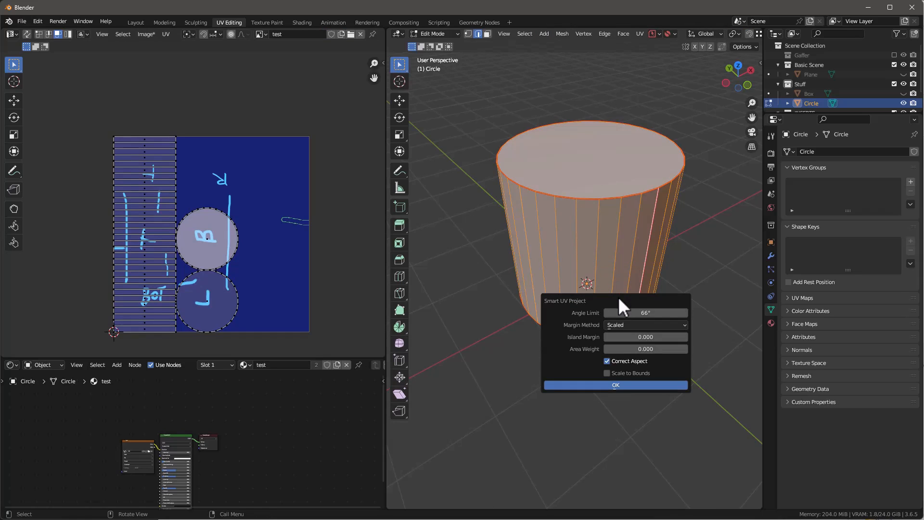
click(623, 385)
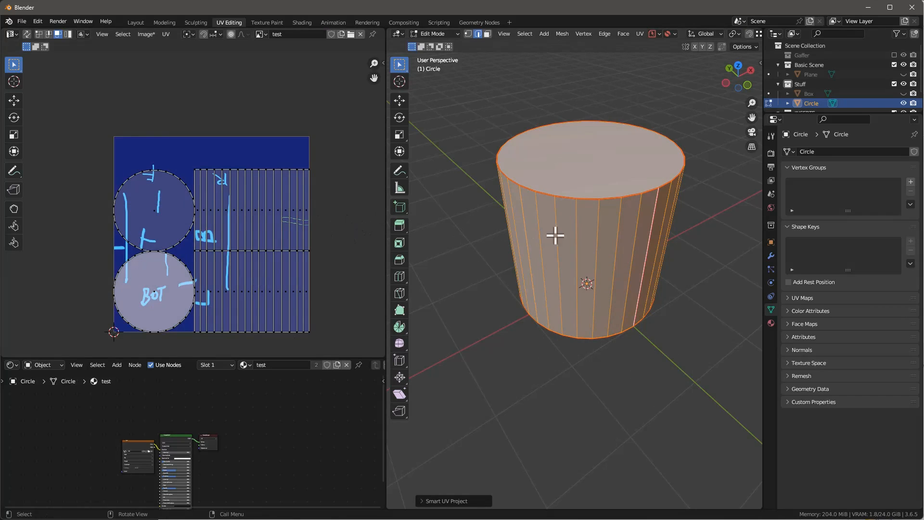
Step: Unwrap the whole cylinder along its seams again to compare the layout with the Smart UV result
key(u)
click(597, 217)
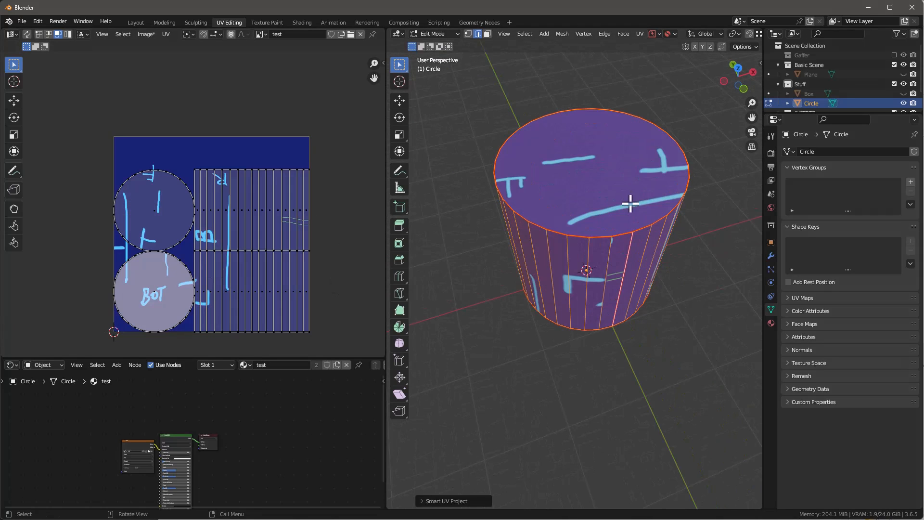
Step: Inspect how the test texture falls on the cylinder's top and sides, and leave Edit Mode
middle_drag(630, 204, 614, 179)
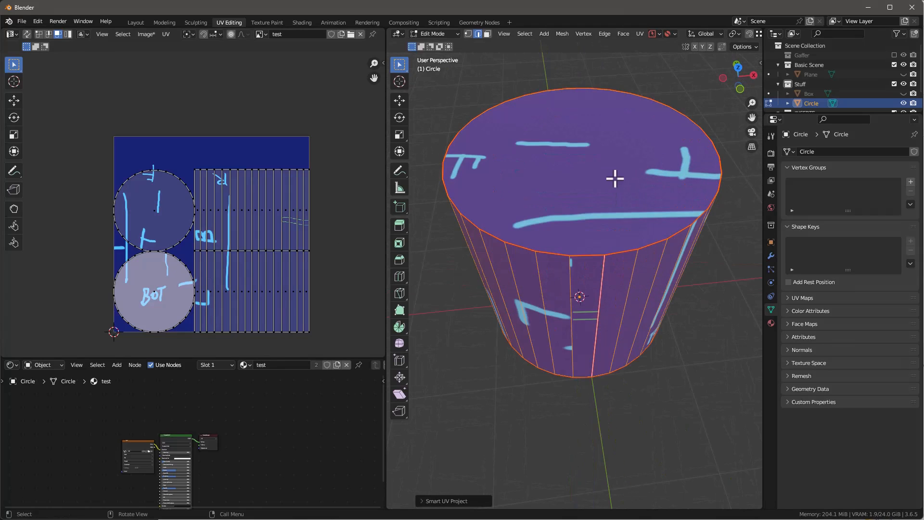
mouse_move(629, 276)
middle_down()
mouse_move(627, 182)
mouse_move(632, 275)
middle_up()
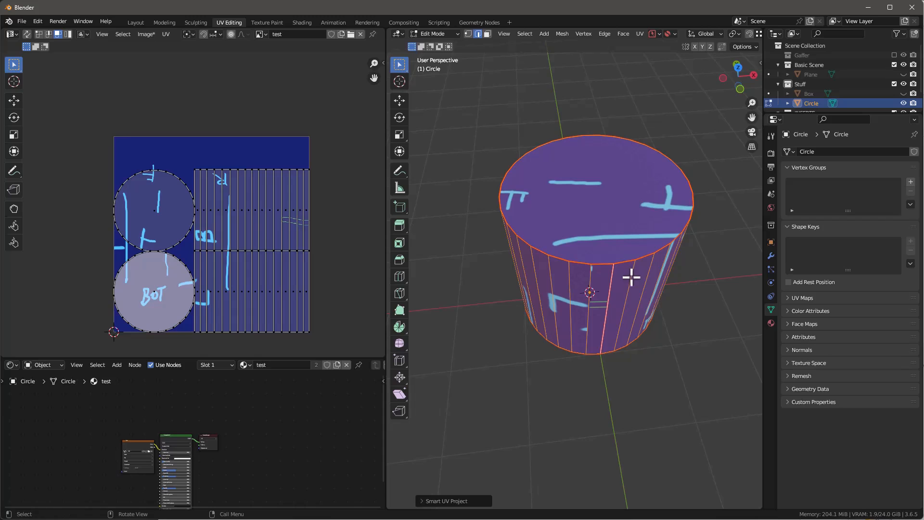
middle_drag(631, 276, 613, 250)
scroll(612, 261, up, 2)
scroll(606, 249, down, 2)
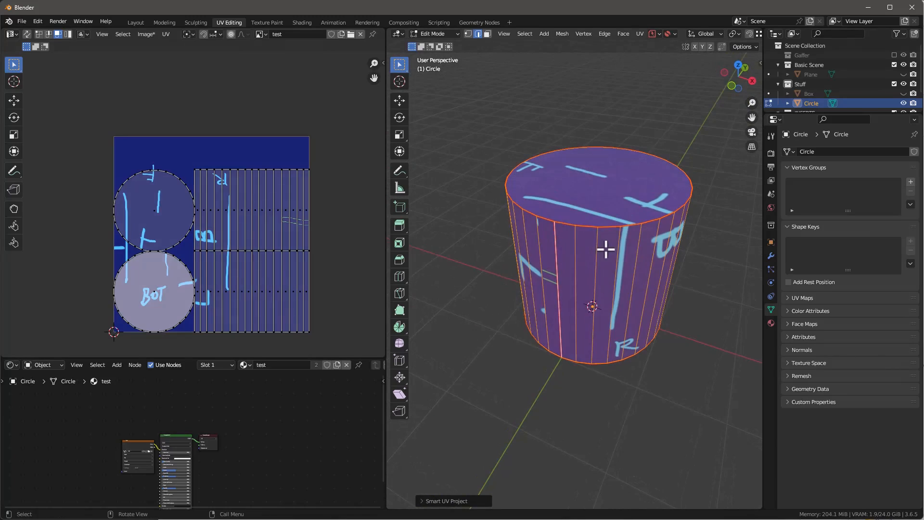
key(Tab)
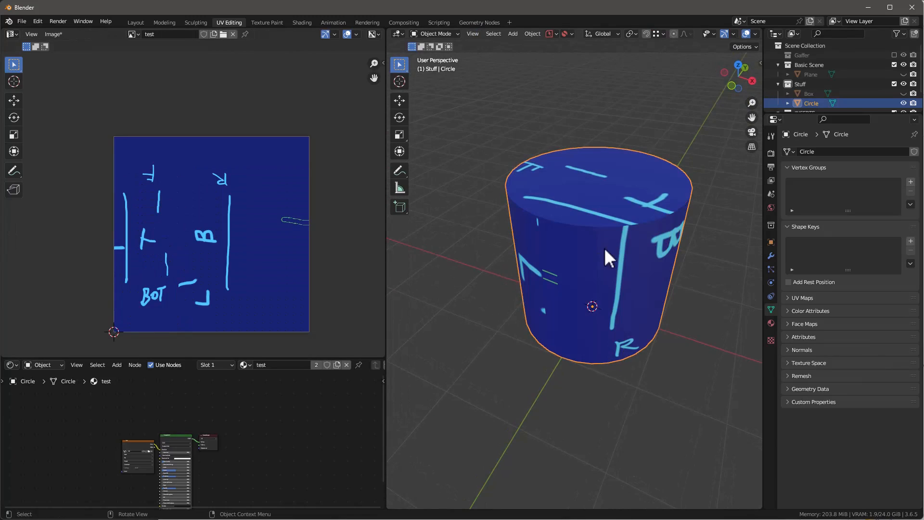
Step: In the Layout workspace, place the adv_cube1_7 cutter INSERT on the cylinder's top and rotate it diagonally across the face
click(136, 22)
middle_drag(437, 215, 475, 284)
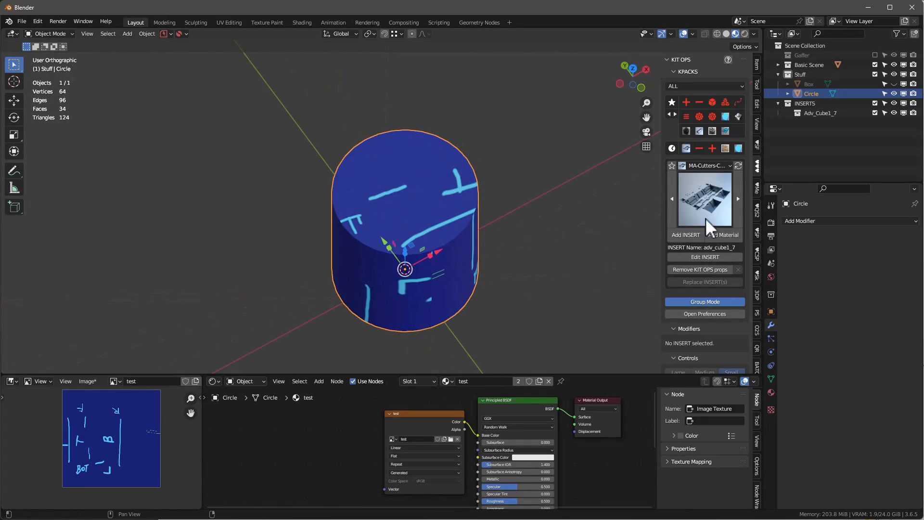
click(688, 234)
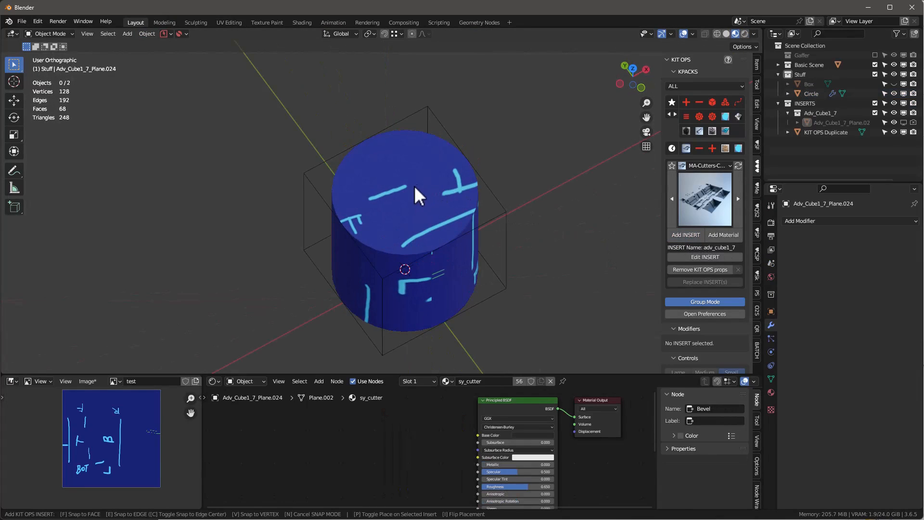
click(416, 197)
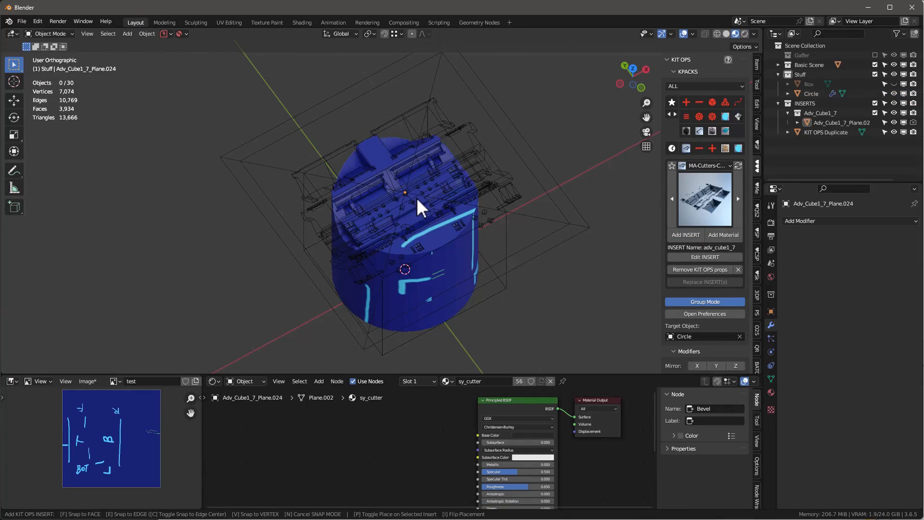
middle_drag(416, 197, 509, 198)
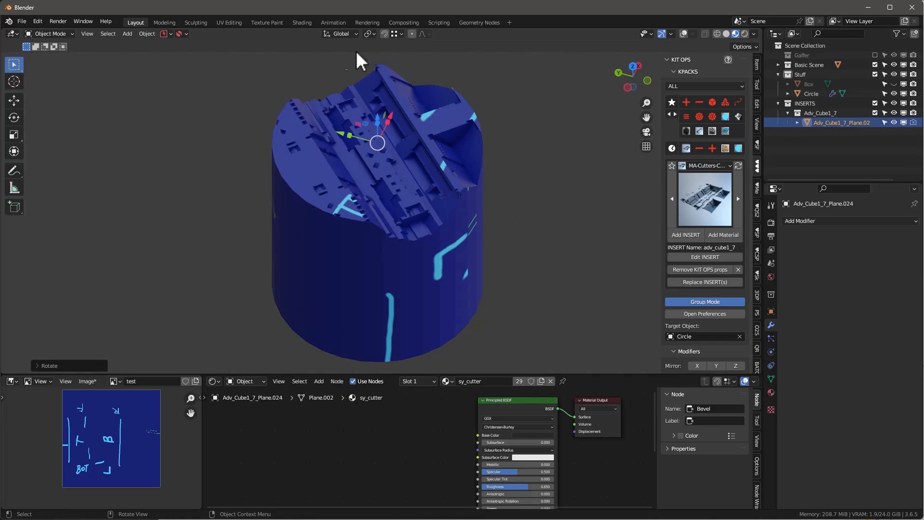
middle_drag(435, 241, 466, 222)
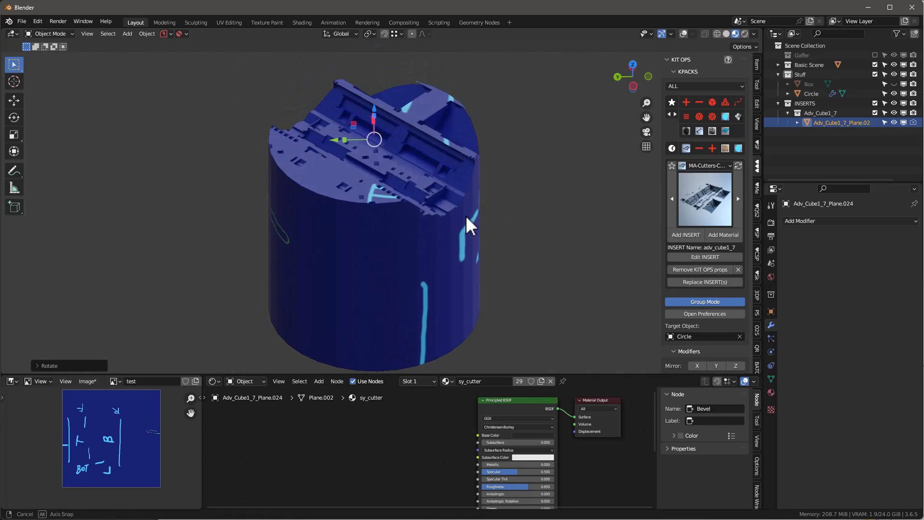
click(434, 239)
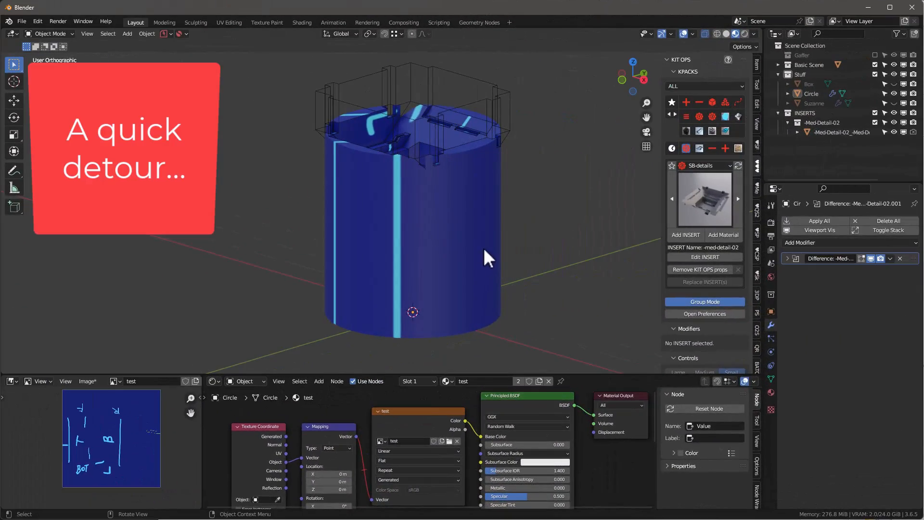
Step: Replace the test image in the cylinder's Image Texture node with a new 2048 x 2048 px UV Grid image
middle_drag(431, 181, 412, 198)
click(440, 214)
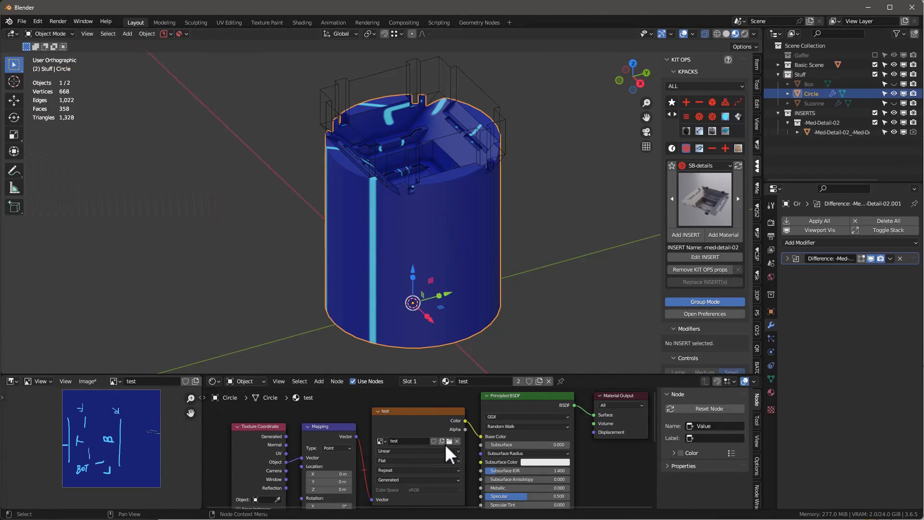
click(457, 441)
click(407, 441)
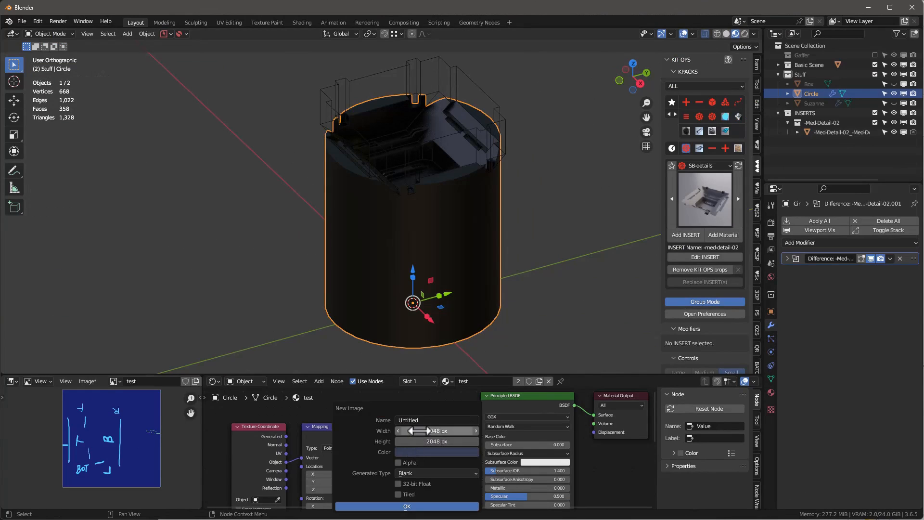
click(414, 469)
click(414, 450)
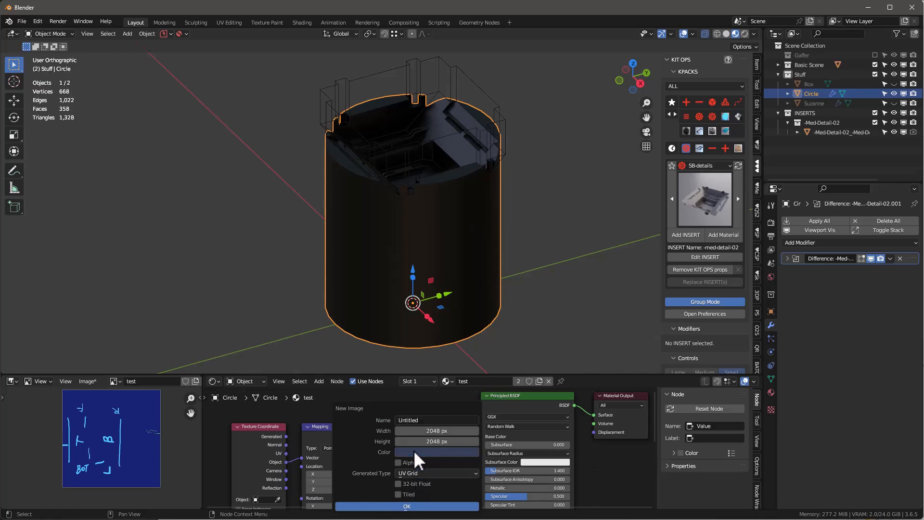
click(404, 506)
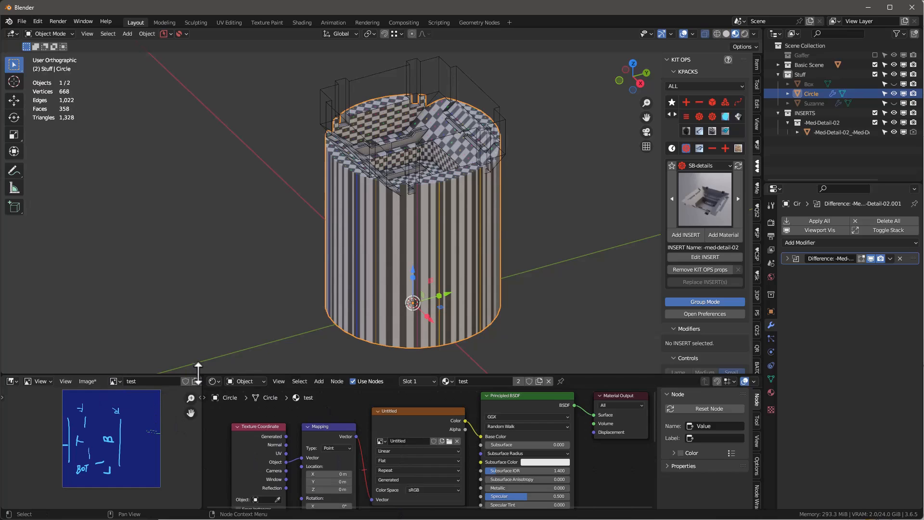
Step: Show the new Untitled grid image in the image editor, and reselect the cylinder alone
click(116, 381)
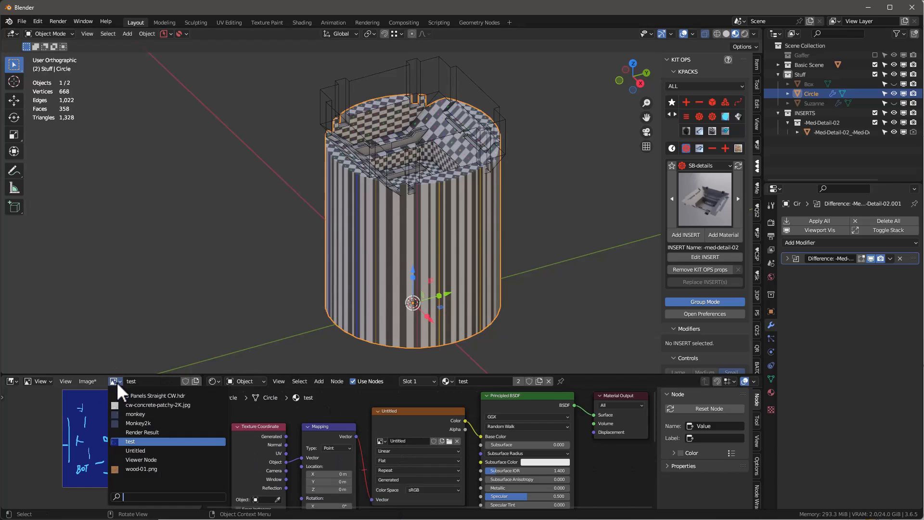
click(135, 450)
middle_drag(357, 254, 451, 220)
key(alt+a)
click(451, 220)
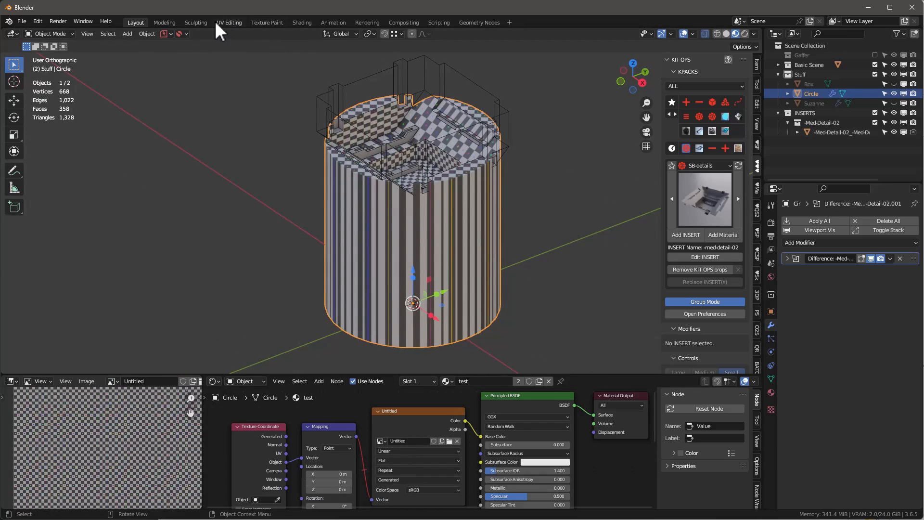
Step: Redo the UV mapping of the whole cylinder in the UV Editing workspace and inspect the grid on it in the Layout workspace
click(229, 22)
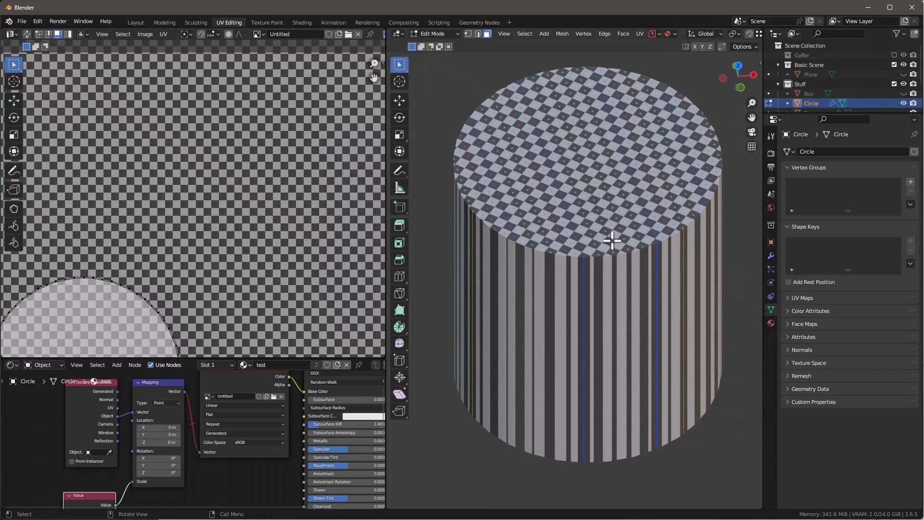
key(Tab)
key(Tab)
key(z)
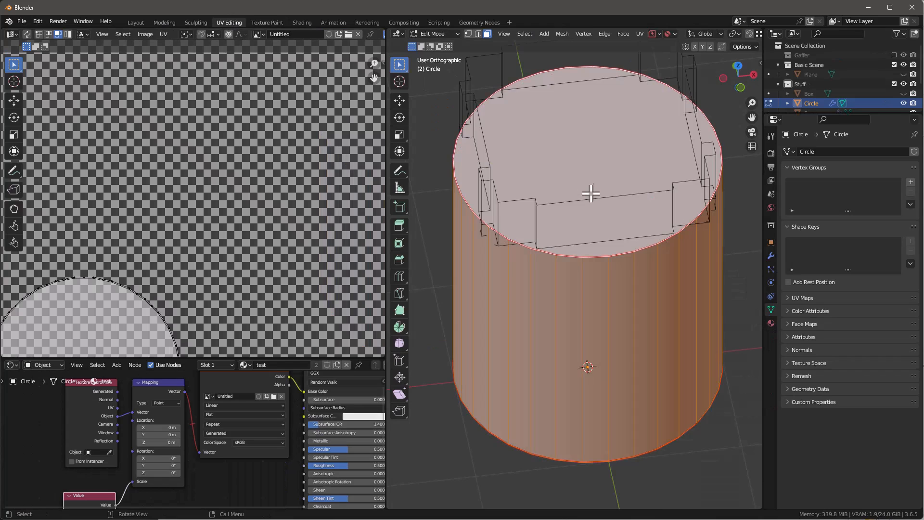
key(u)
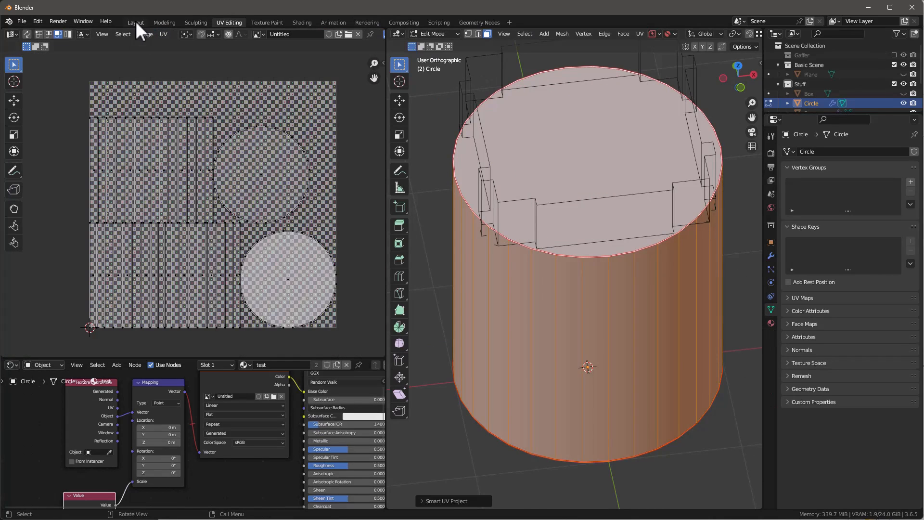
click(134, 22)
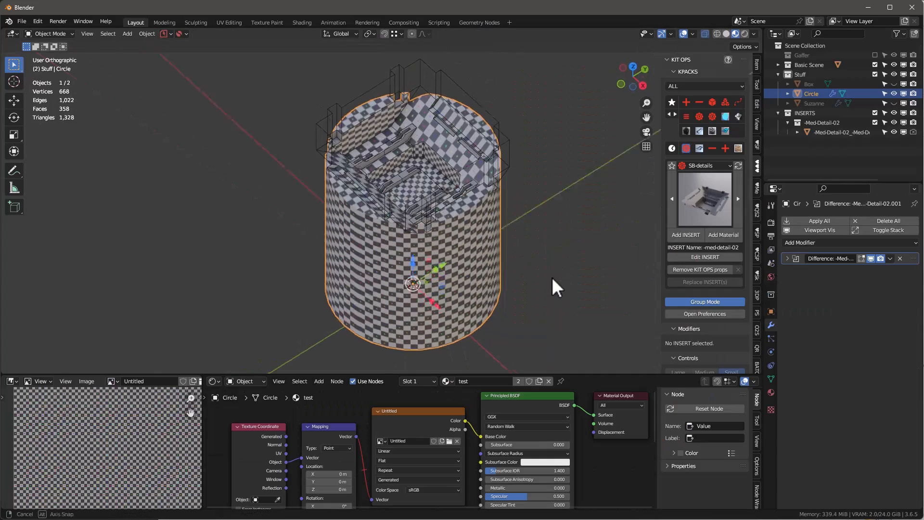
middle_drag(476, 248, 511, 230)
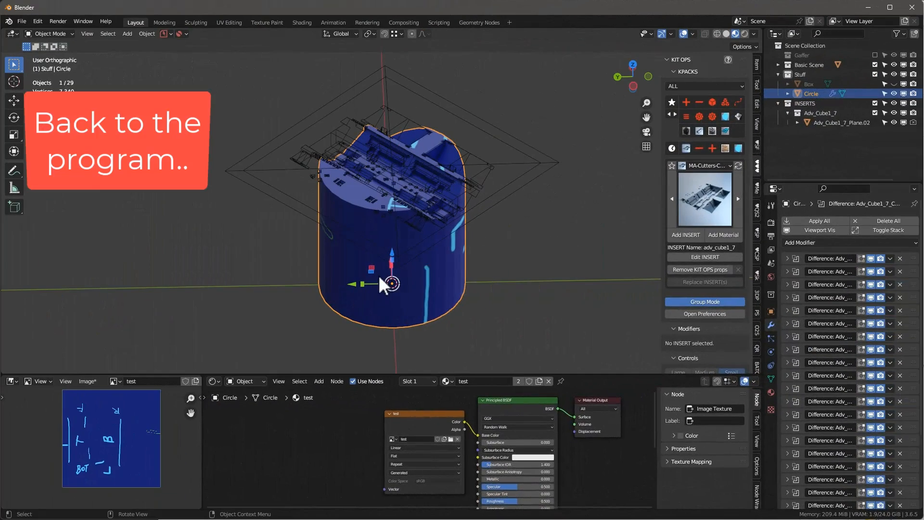
Step: Convert the cut cylinder to a mesh, applying its Difference modifiers, and remove the unused wire INSERTs with the KIT OPS tools
scroll(726, 296, down, 5)
scroll(730, 291, down, 6)
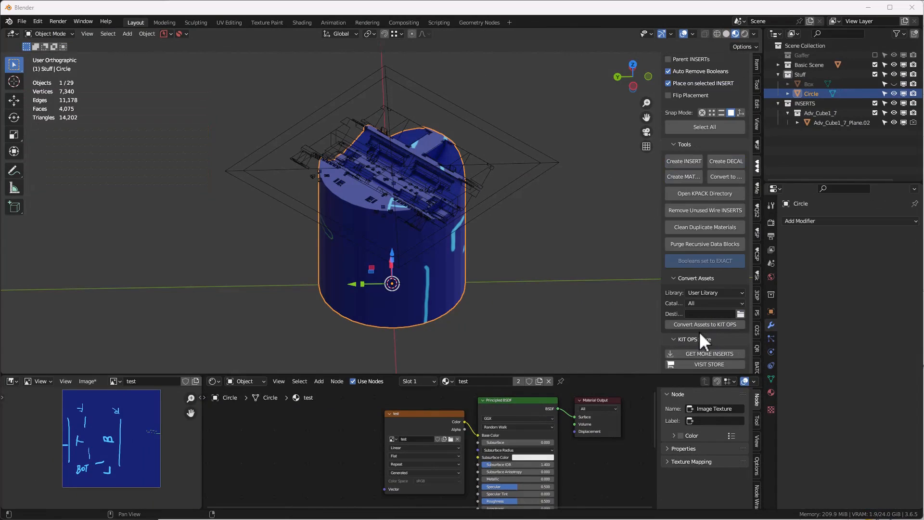
scroll(711, 304, up, 5)
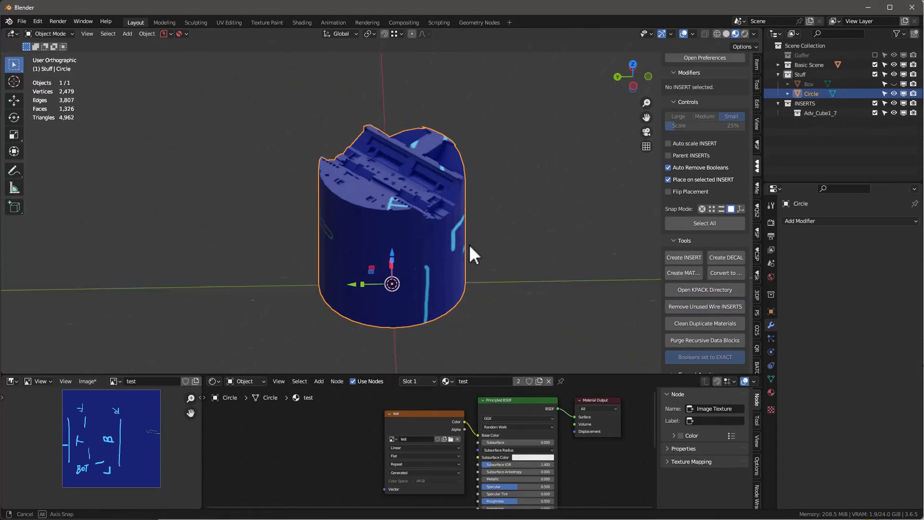
middle_drag(469, 246, 469, 252)
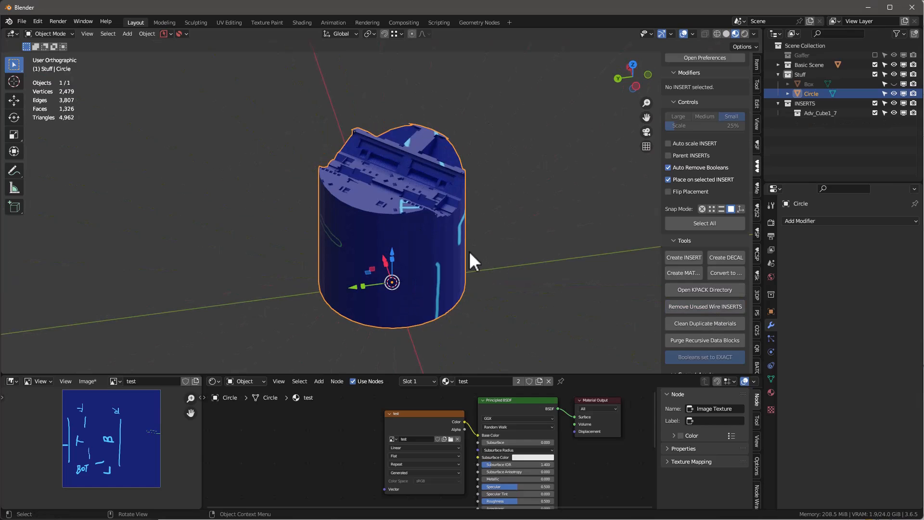
Step: Open the cut cylinder in the UV Editing workspace and select all of its geometry to show the complete UV layout
click(234, 22)
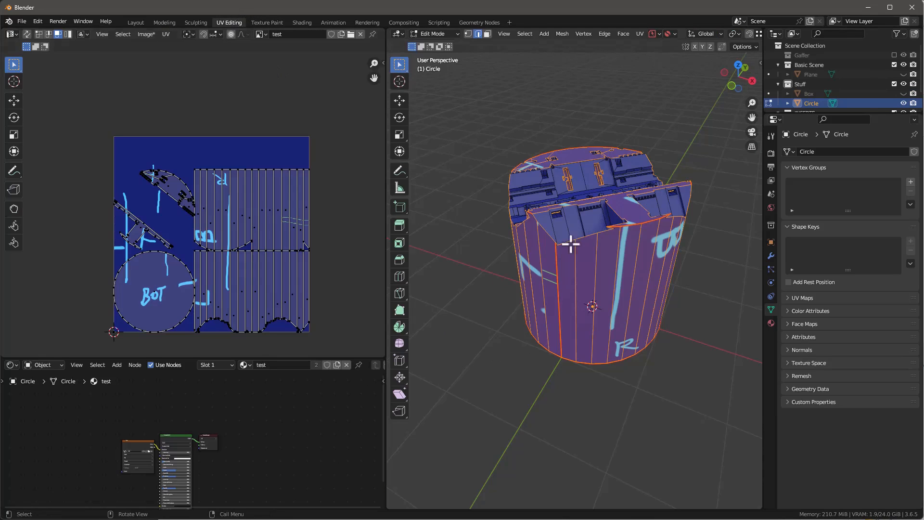
key(a)
middle_drag(199, 249, 224, 239)
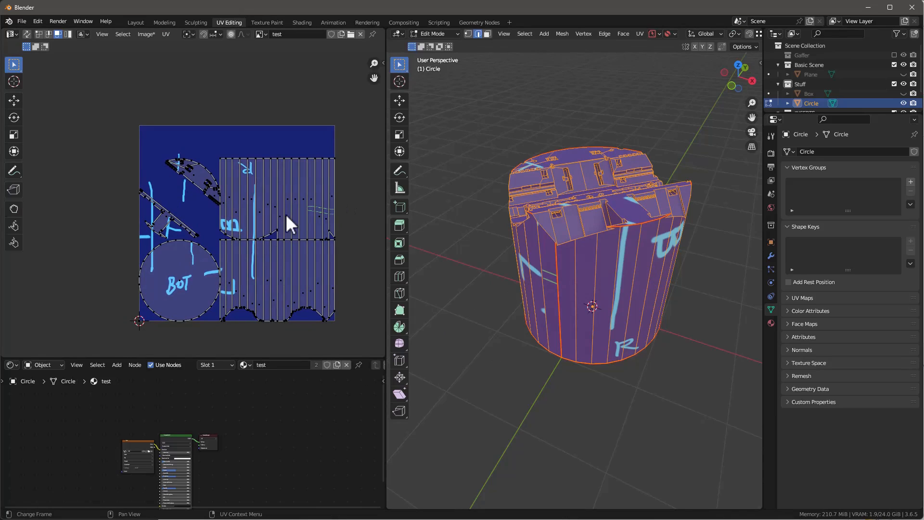
Step: Unwrap the whole cut cylinder with Smart UV Project, using a 66° angle limit and Scaled margin method
scroll(292, 206, up, 5)
scroll(292, 214, down, 5)
middle_drag(529, 289, 711, 324)
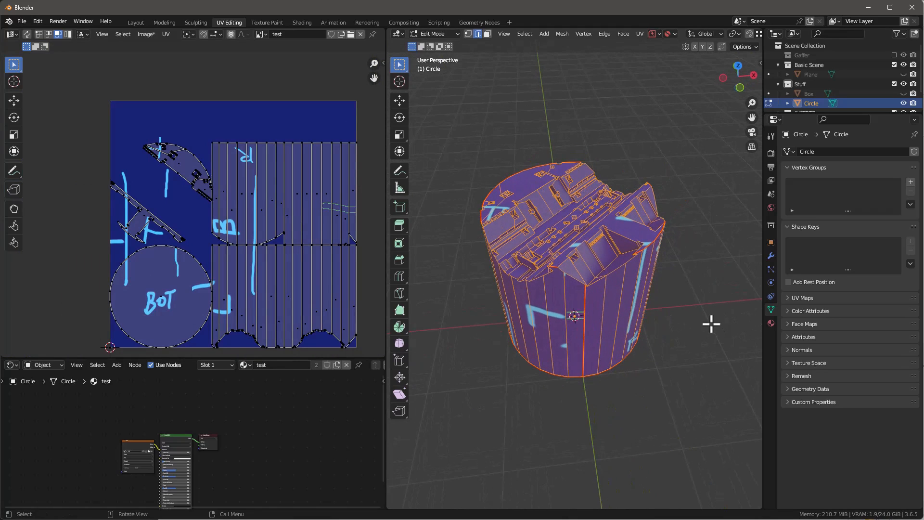
key(u)
click(700, 319)
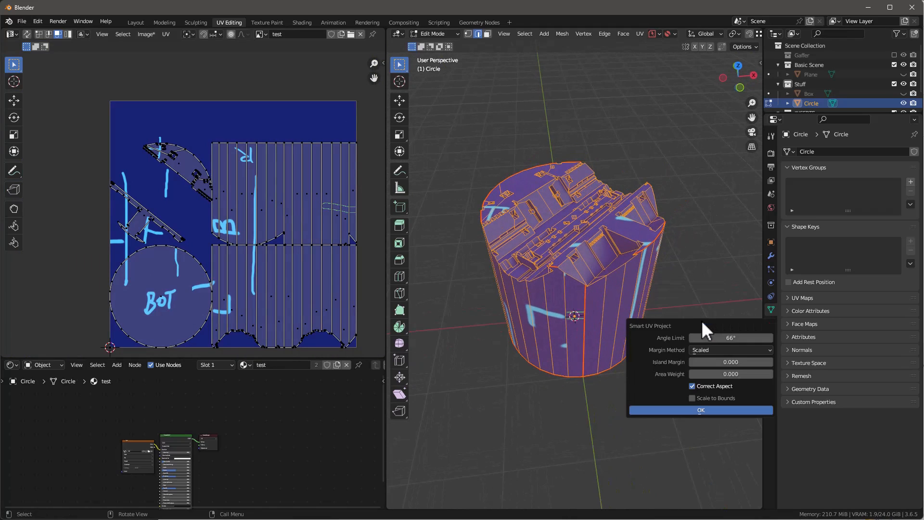
click(706, 409)
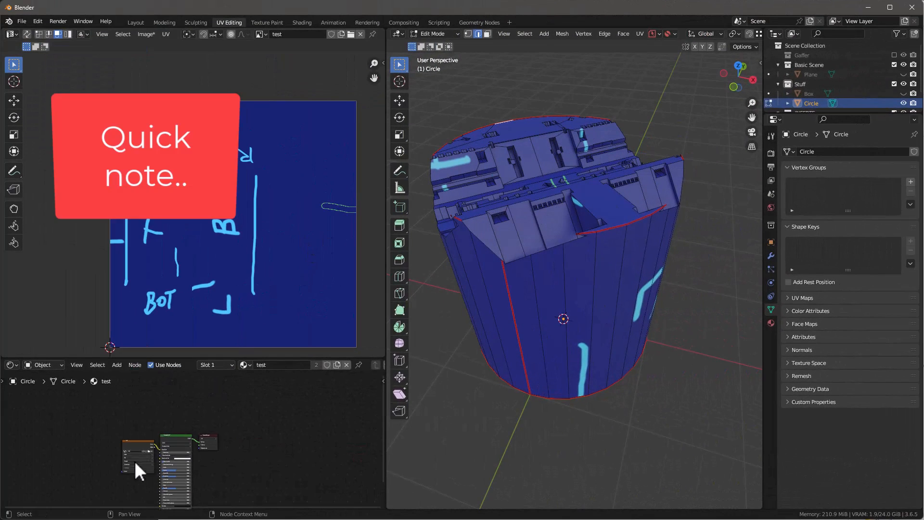
Step: Switch the cut cylinder's image texture to wood-01.png and hide the viewport overlays to inspect the wood grain
scroll(124, 423, up, 5)
click(124, 409)
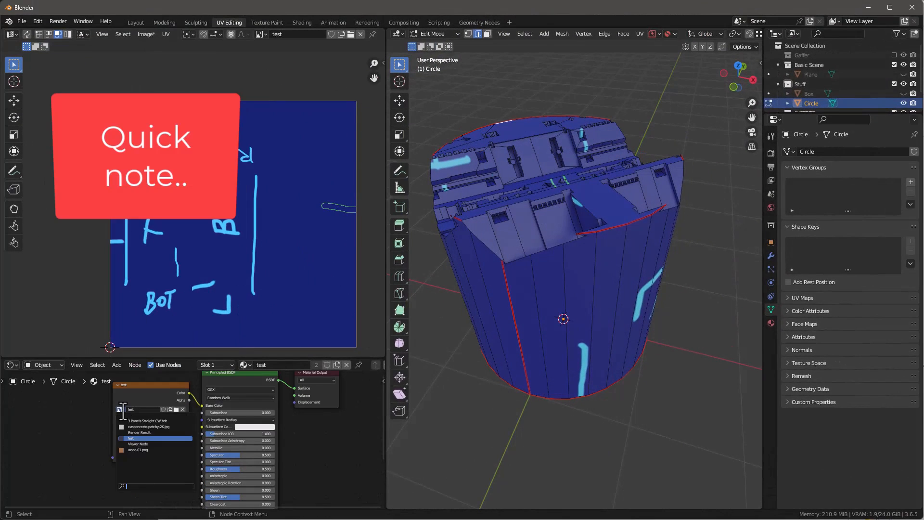
click(144, 450)
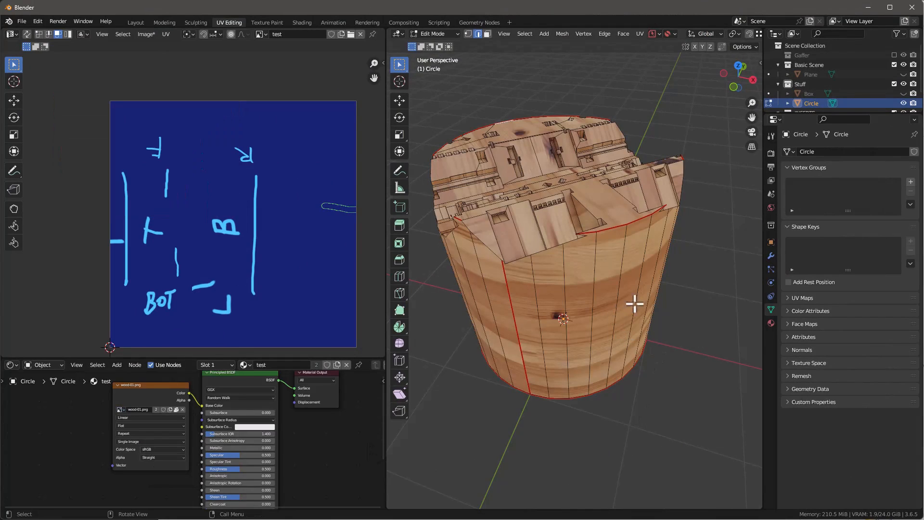
key(q)
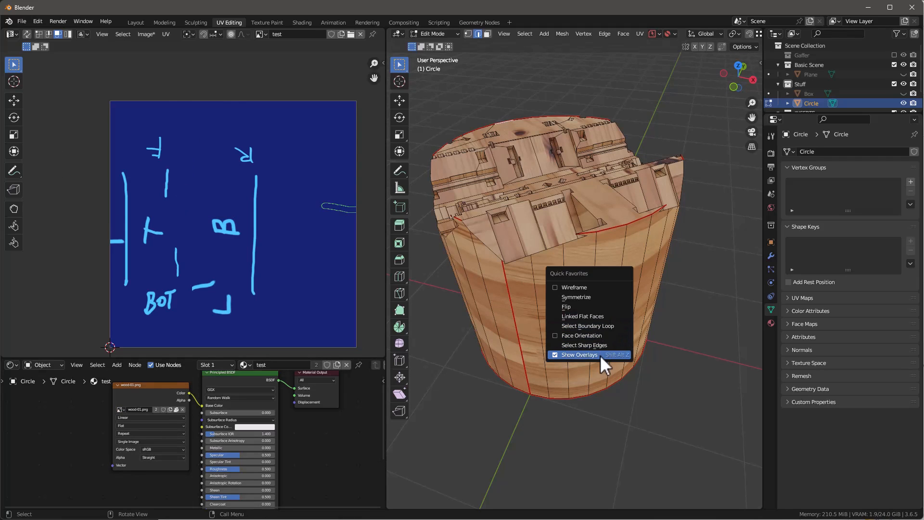
click(599, 354)
middle_drag(598, 355, 641, 270)
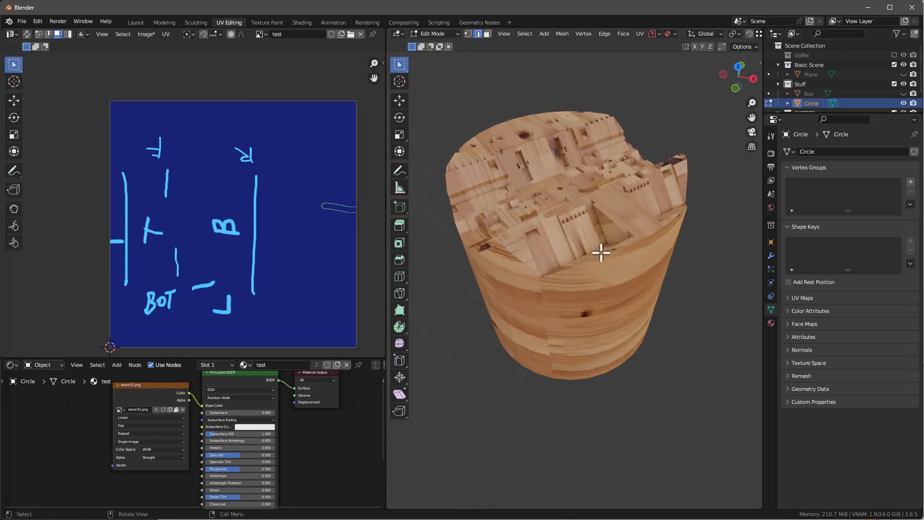
key(q)
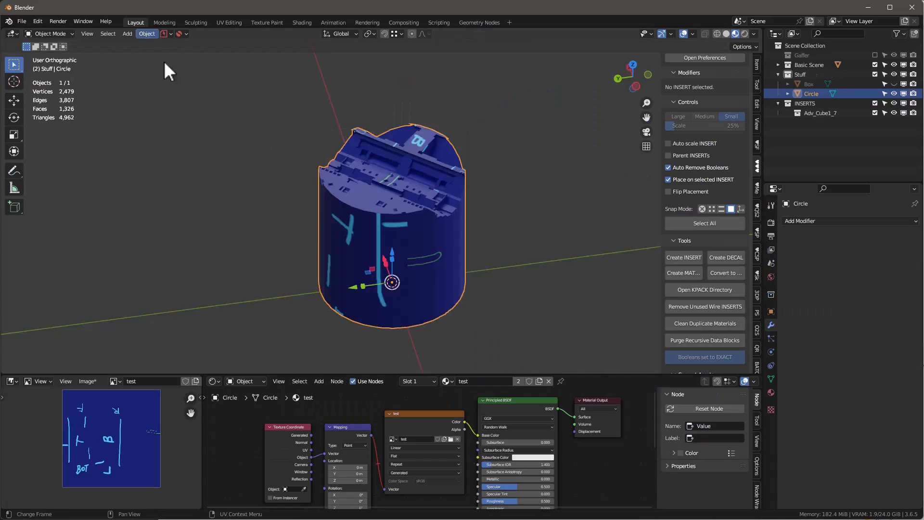
Step: Hide the cut cylinder in the Layout workspace and add a Monkey mesh
middle_drag(165, 67, 387, 225)
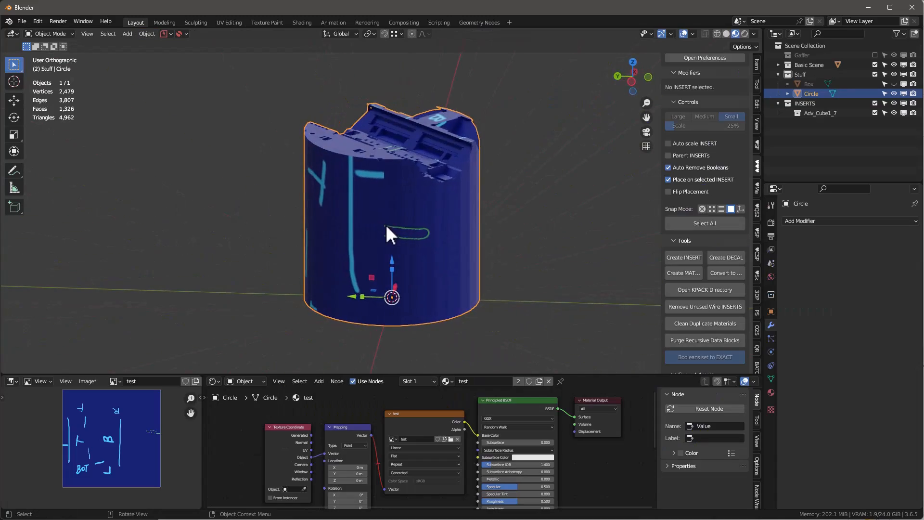
key(h)
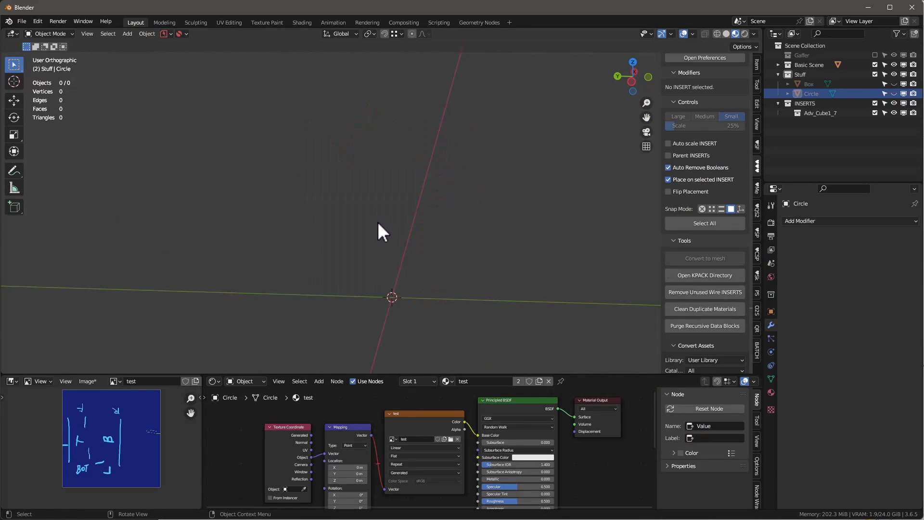
key(shift+a)
mouse_move(352, 222)
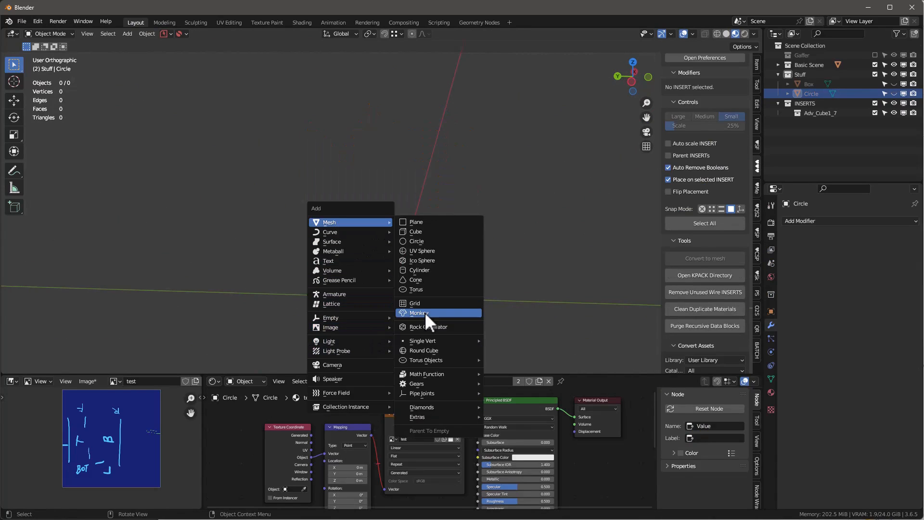
click(424, 312)
Step: Give the monkey a new material named monkey, with an Image Texture node feeding its Base Color
middle_drag(425, 311, 466, 379)
click(502, 381)
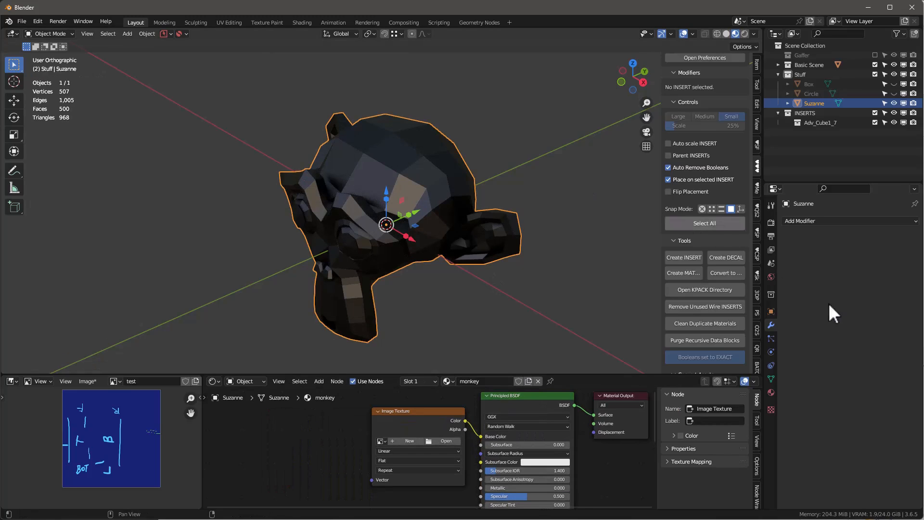
Step: Smooth the monkey with a Subdivision Surface modifier at viewport level 2 and Shade Smooth
click(808, 221)
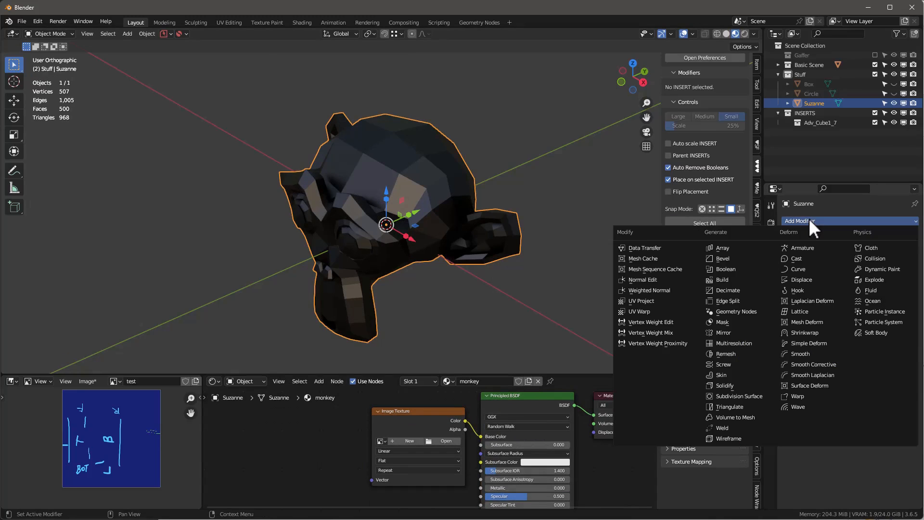
click(750, 398)
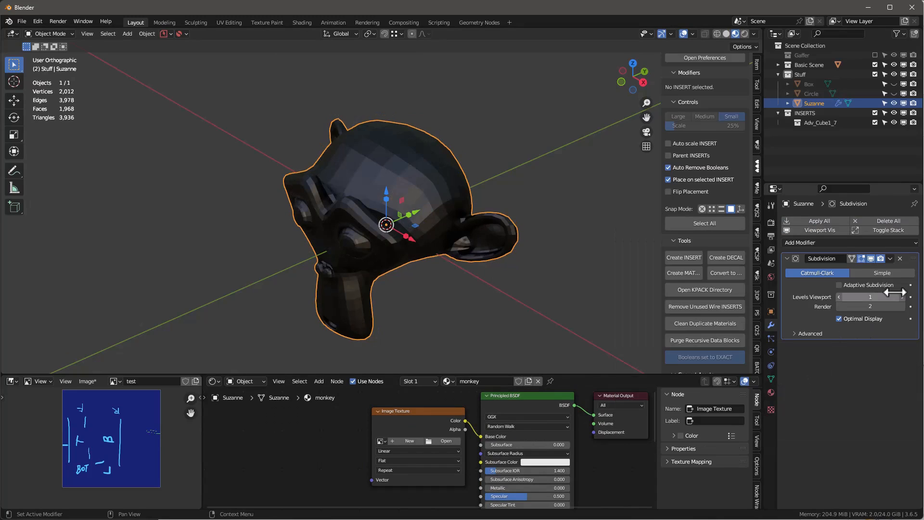
click(903, 297)
right_click(352, 143)
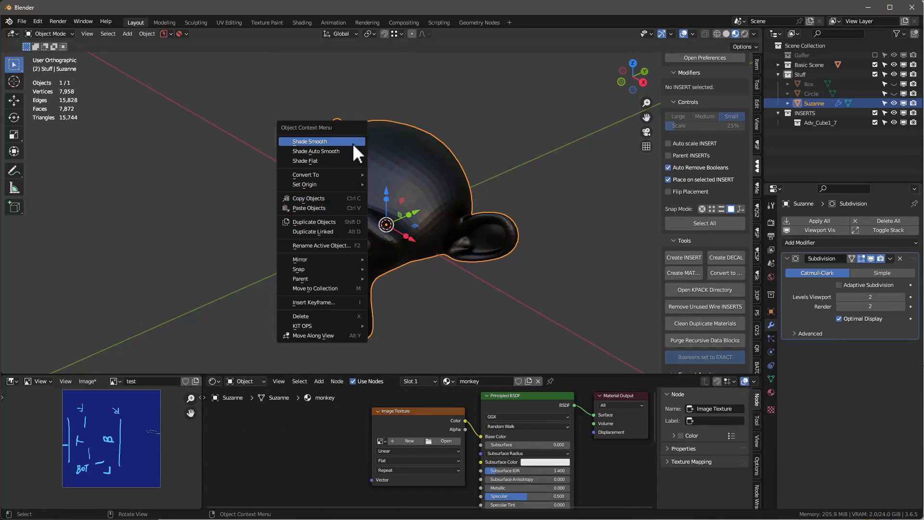
click(352, 143)
middle_drag(416, 198, 358, 8)
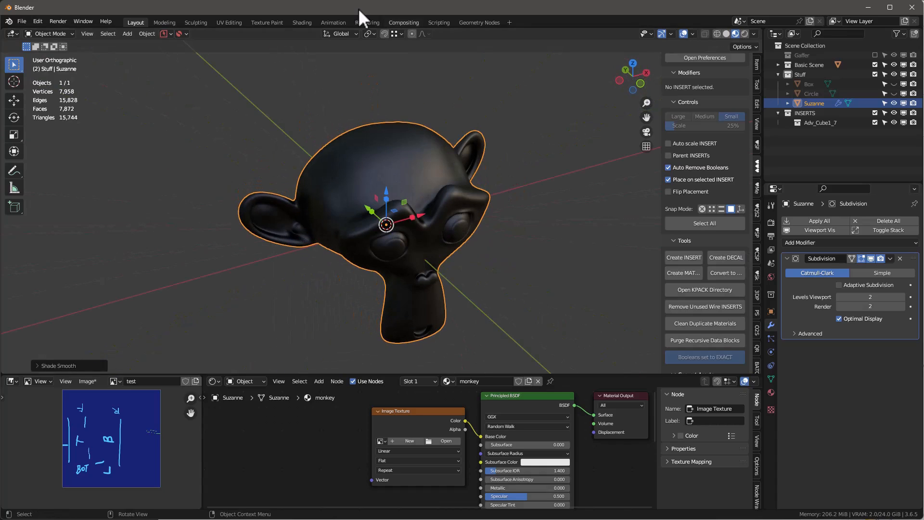
Step: Create a blank 128 × 128 px image named monkey in the monkey material's Image Texture node
click(409, 440)
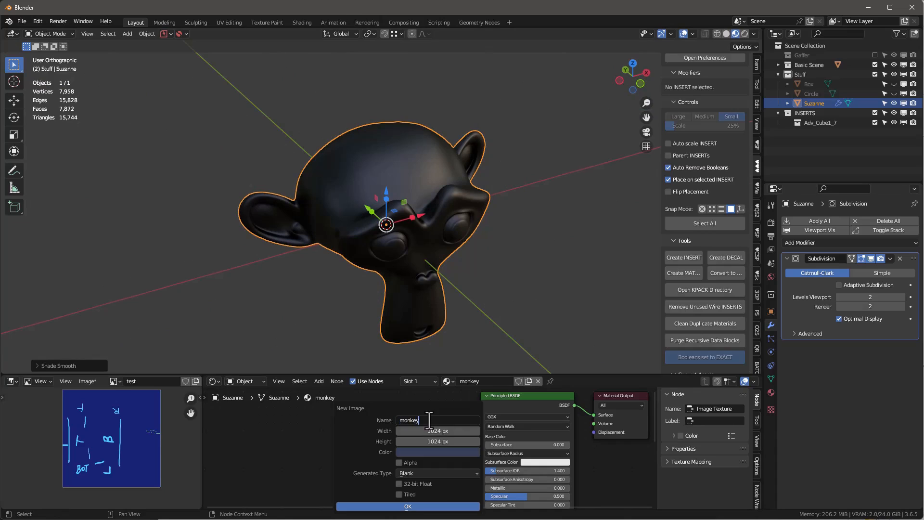
key(Return)
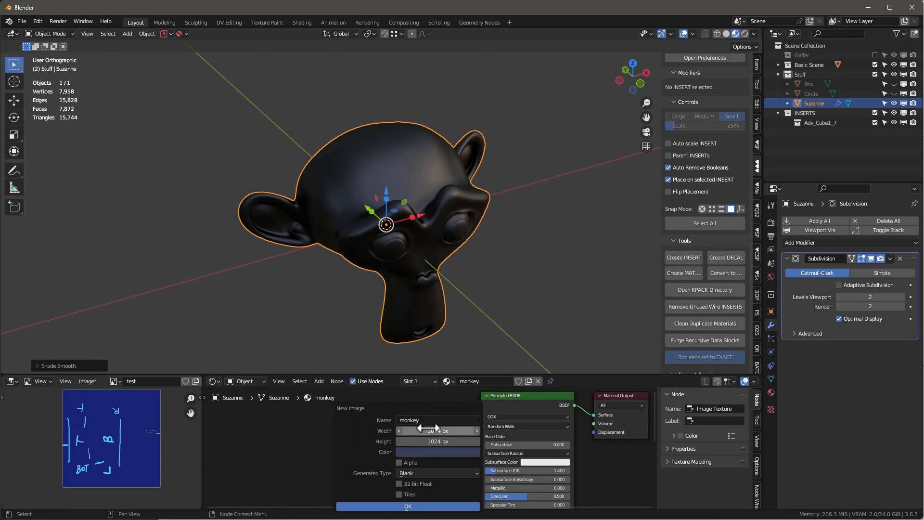
click(457, 428)
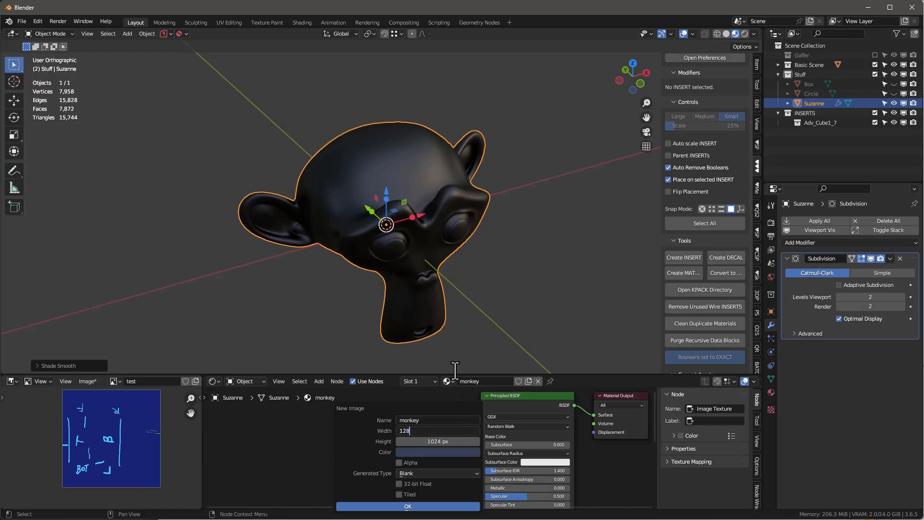
key(Tab)
text(128)
key(Return)
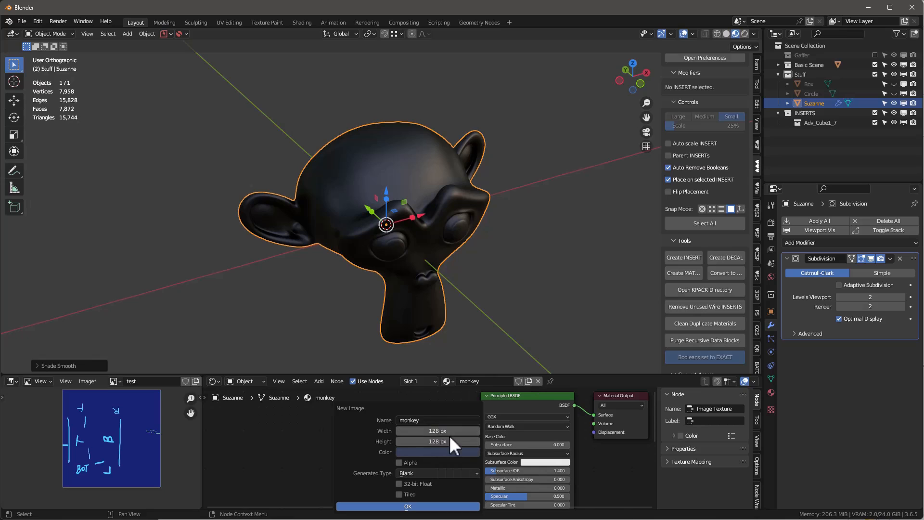
click(452, 505)
middle_drag(322, 186, 337, 59)
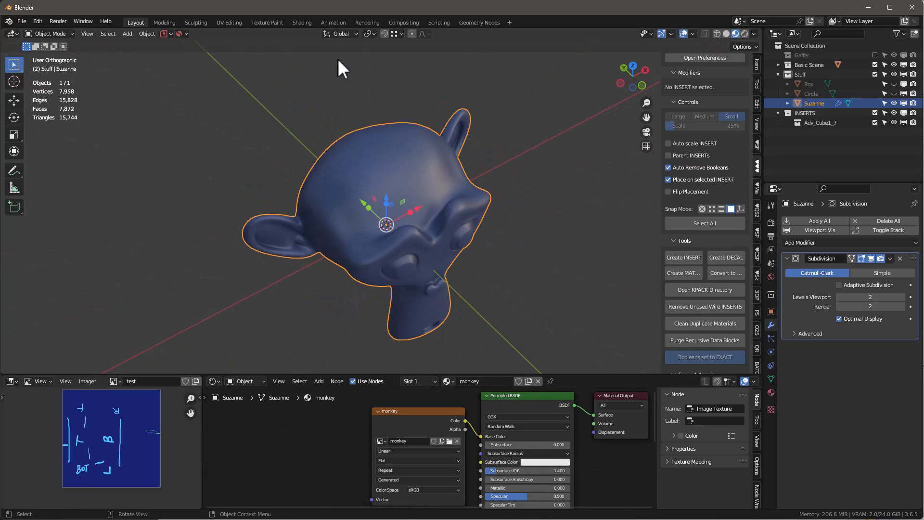
Step: Open the monkey in the Texture Paint workspace and fit its complete UV layout in the image editor
click(267, 23)
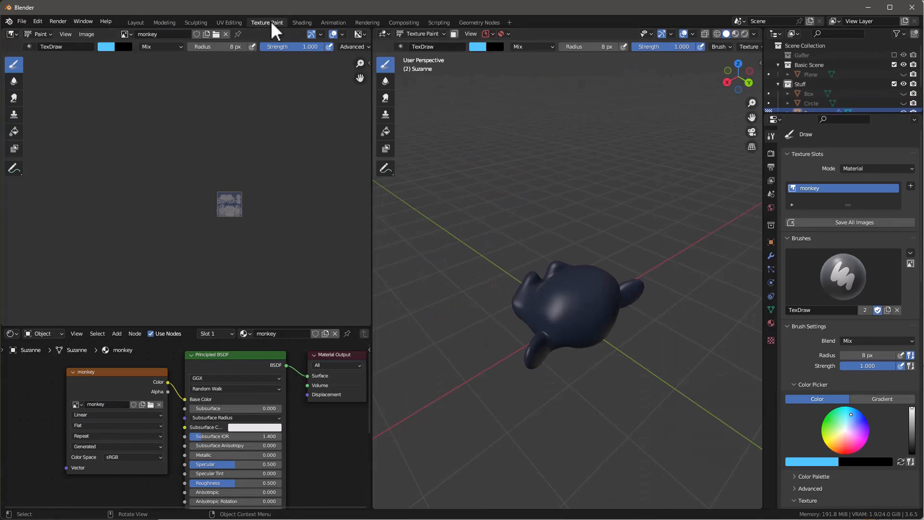
key(Home)
scroll(216, 192, up, 5)
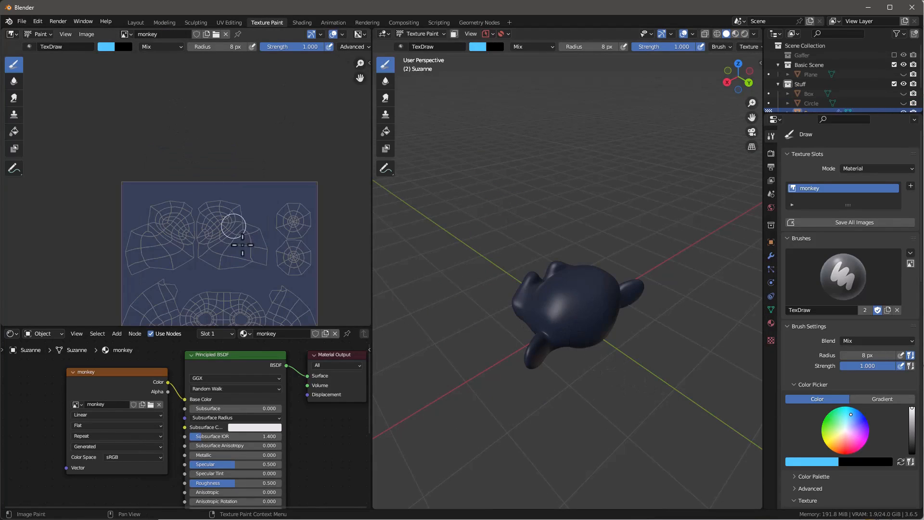
scroll(216, 192, down, 4)
scroll(299, 283, up, 3)
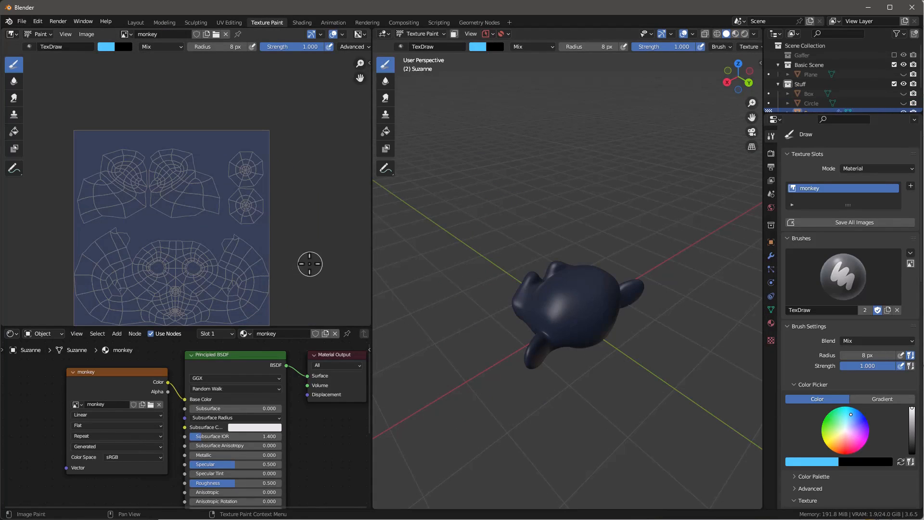
middle_drag(310, 261, 334, 217)
scroll(325, 210, up, 1)
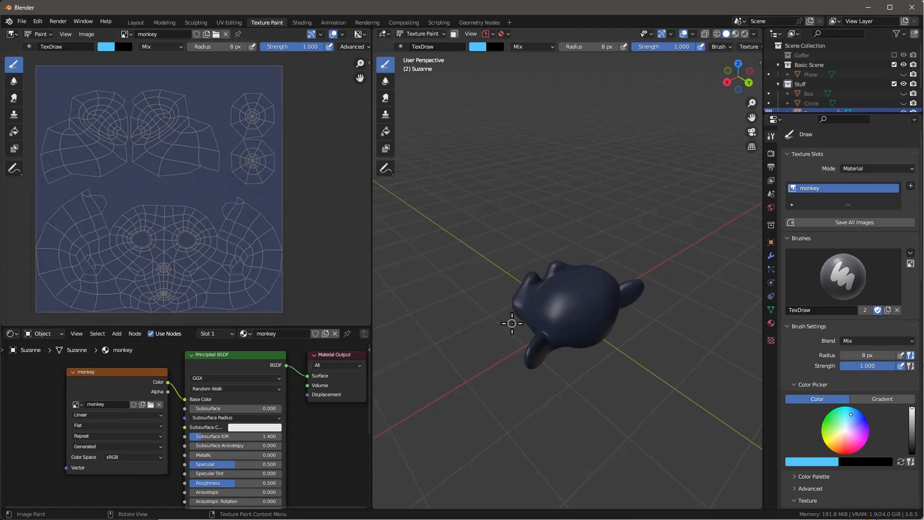
Step: Paint both of the monkey's eyes light blue with the 8 px TexDraw brush and inspect the paint's resolution
middle_drag(511, 323, 687, 274)
scroll(632, 303, up, 3)
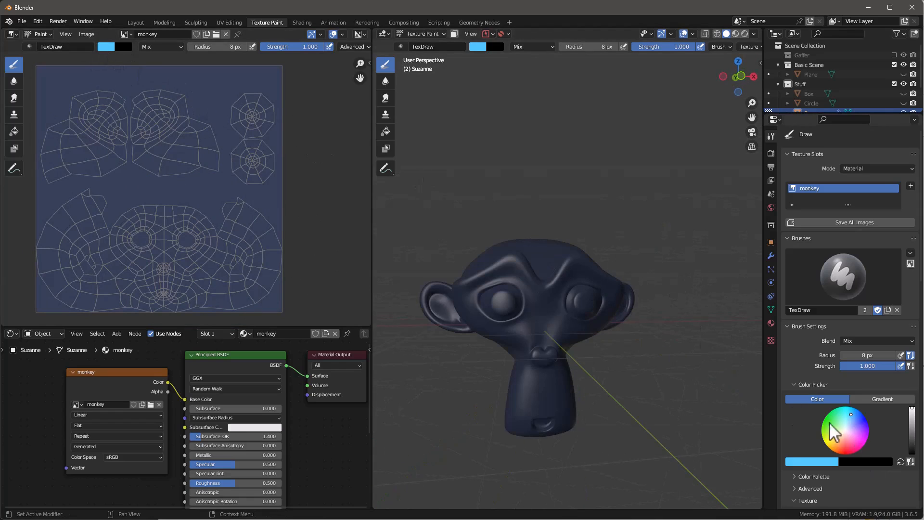
click(501, 305)
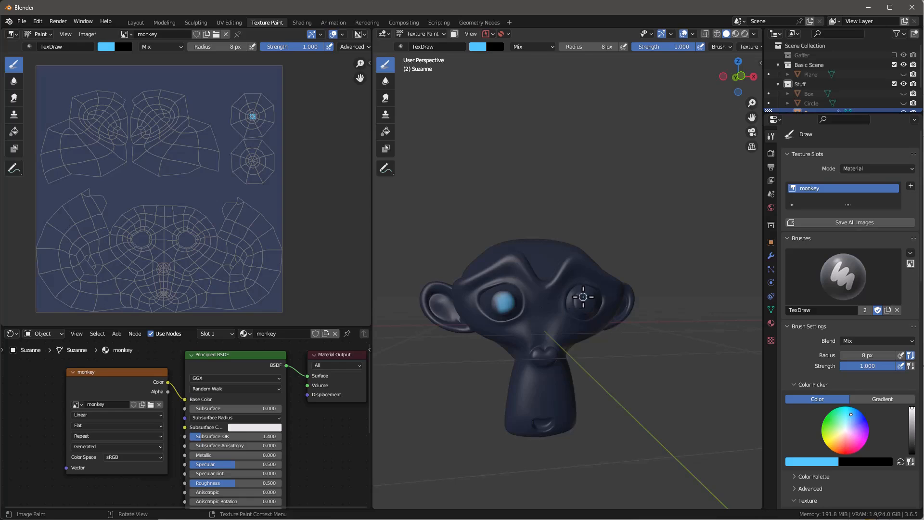
click(583, 297)
mouse_move(666, 408)
middle_down()
mouse_move(688, 407)
mouse_move(558, 361)
middle_up()
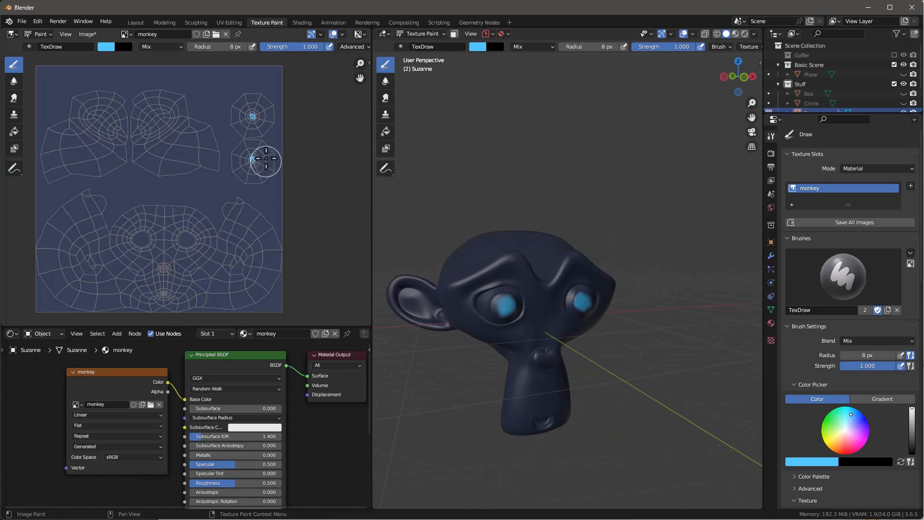
scroll(266, 159, up, 10)
scroll(199, 154, down, 8)
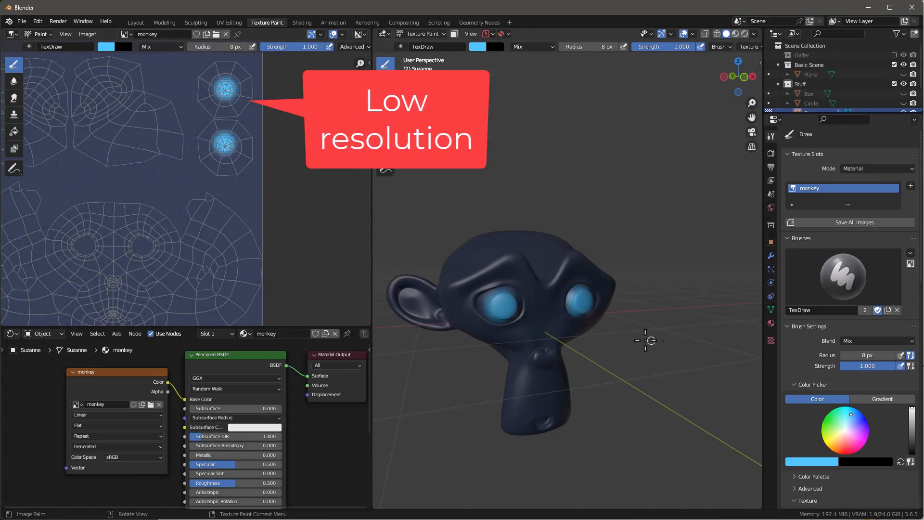
middle_drag(650, 341, 549, 315)
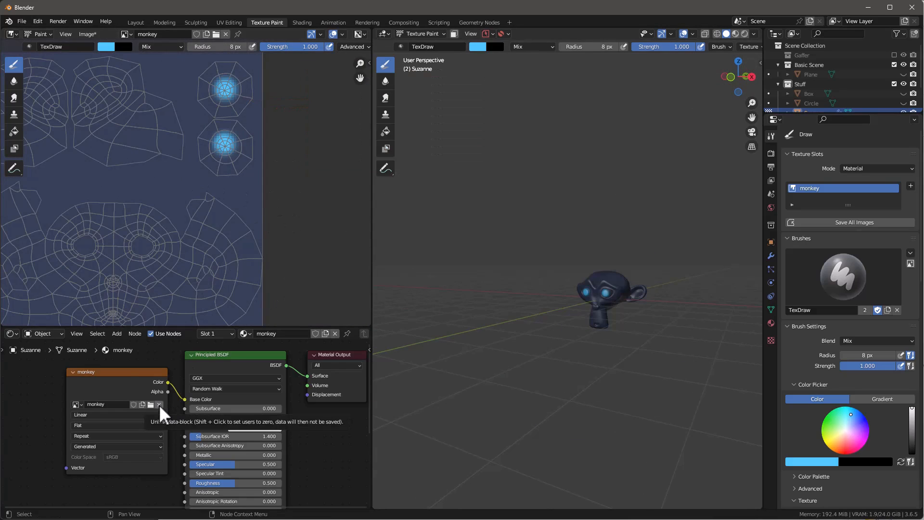
Step: Replace the image in the monkey material's Image Texture node with a new blank 2048 × 2048 px image named Monkey2k
click(159, 404)
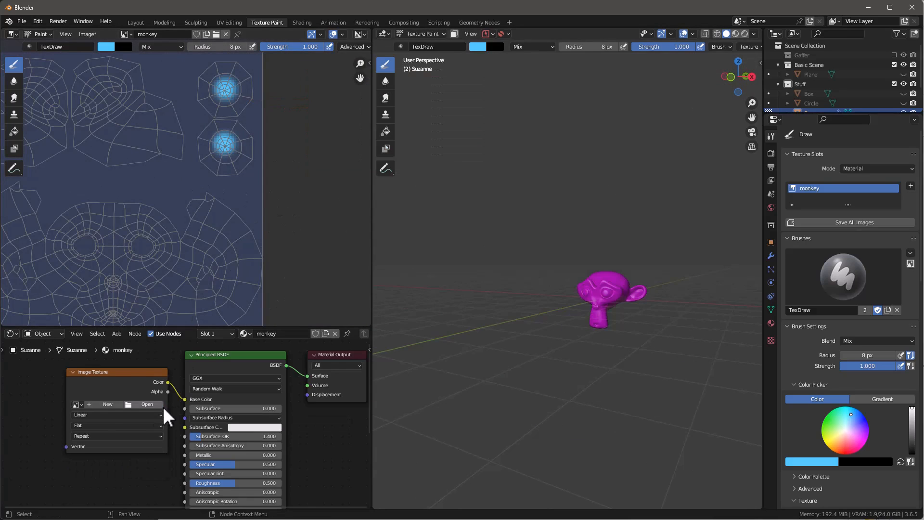
click(106, 403)
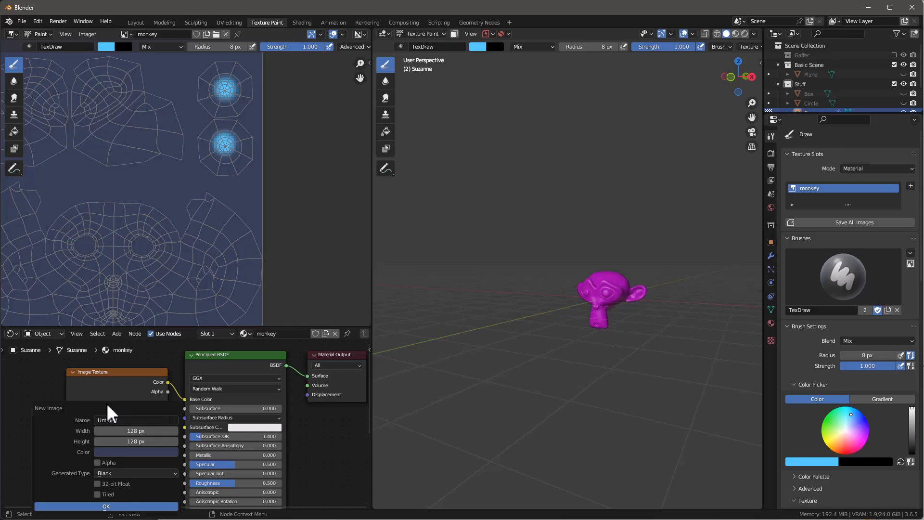
click(138, 430)
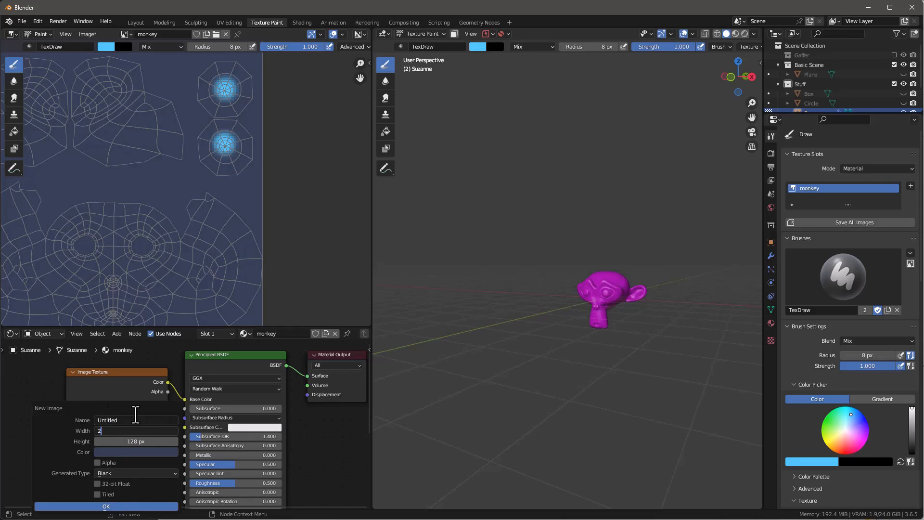
text(2048)
key(Tab)
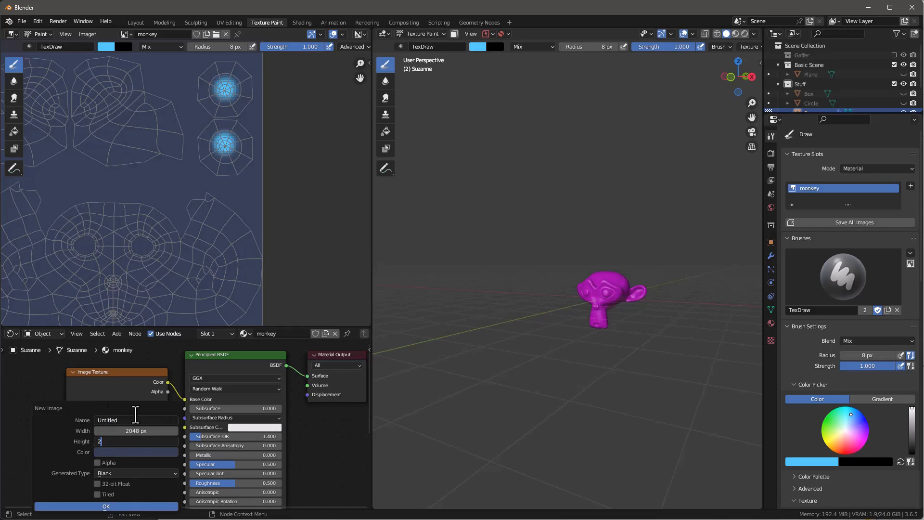
key(Return)
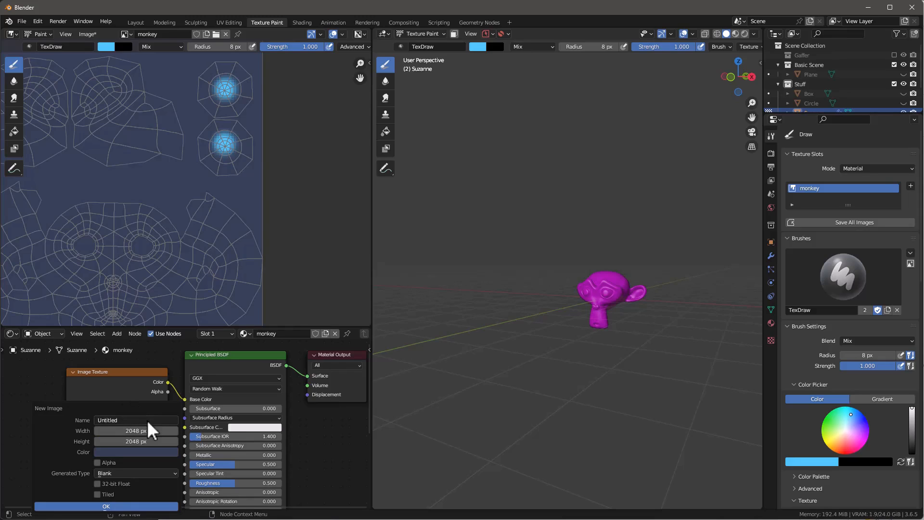
click(152, 419)
text(Monkey2k)
key(Return)
key(Return)
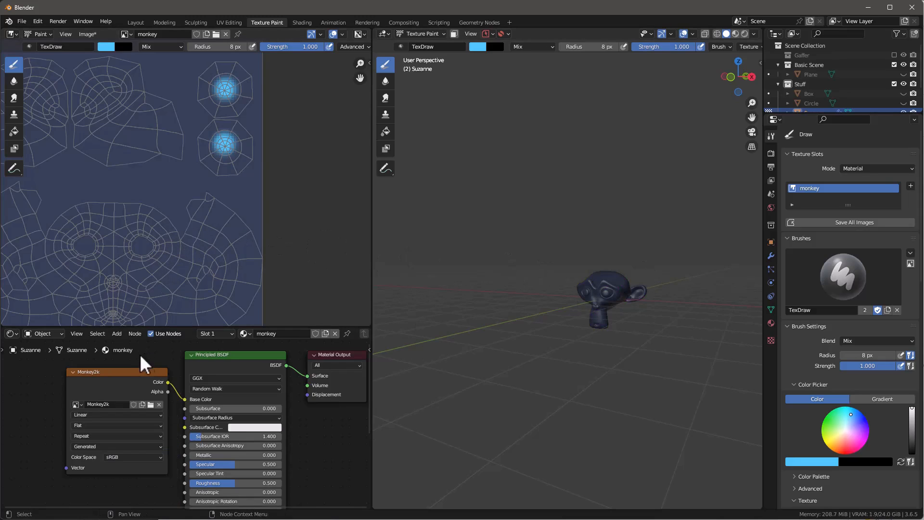
Step: Display the Monkey2k image in the image editor with the monkey's UV layout in view
click(132, 35)
click(149, 76)
scroll(217, 118, down, 14)
scroll(264, 72, up, 2)
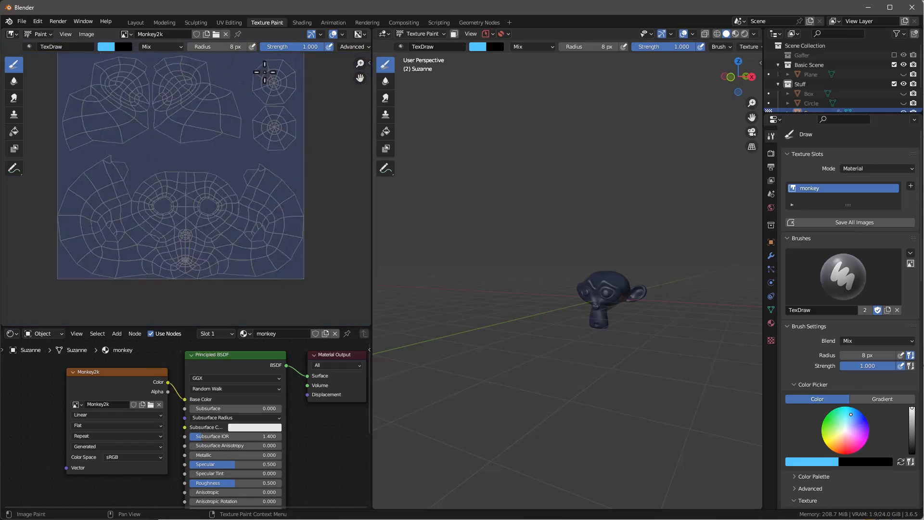
Step: Paint the centres of both monkey eyes light blue on Monkey2k with the 8 px TexDraw brush
scroll(279, 77, up, 5)
scroll(622, 296, up, 10)
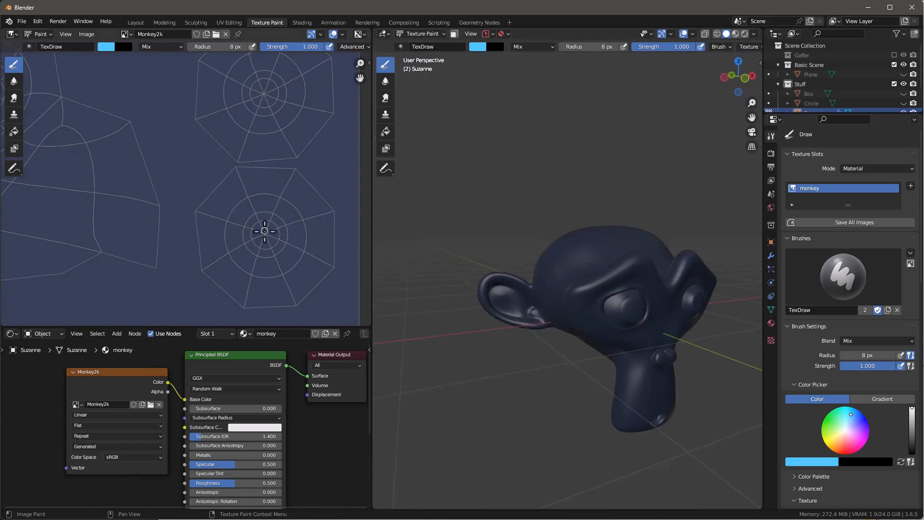
mouse_move(264, 229)
mouse_down()
mouse_move(268, 243)
mouse_move(269, 236)
mouse_up()
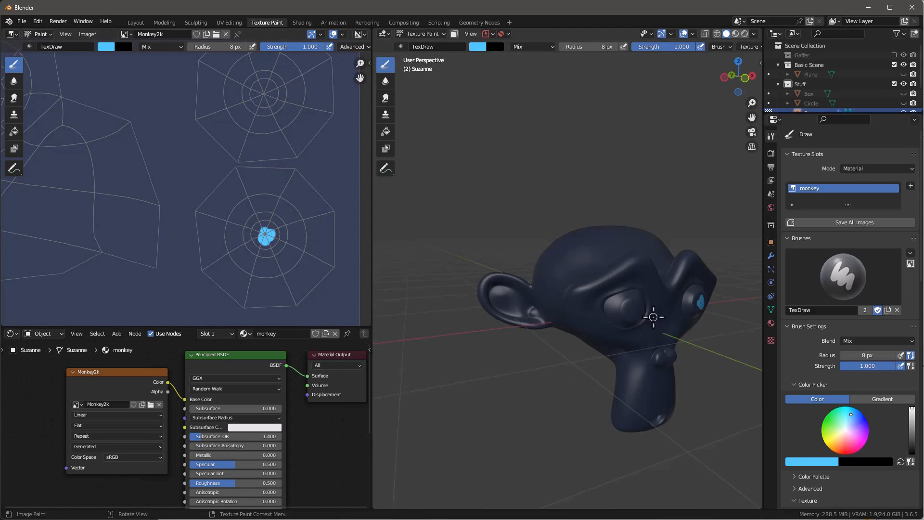
middle_drag(686, 311, 620, 310)
scroll(711, 297, up, 8)
scroll(709, 298, down, 6)
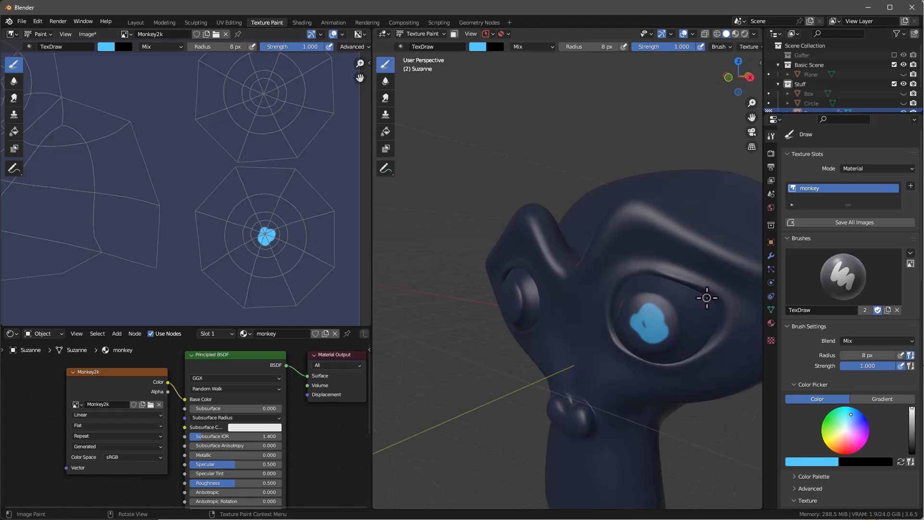
middle_drag(706, 296, 512, 274)
click(479, 264)
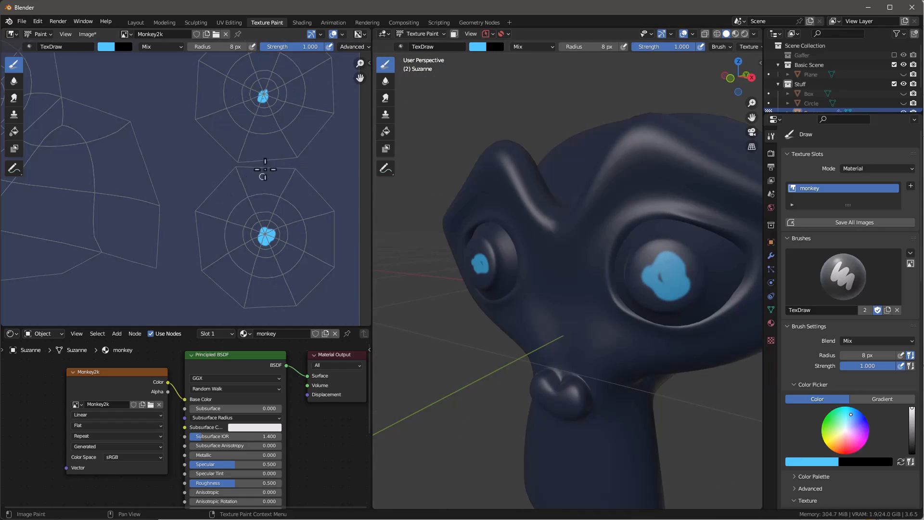
Step: Compare the painted eye islands on the monkey and Monkey2k images by showing each in the image editor
scroll(252, 249, down, 5)
scroll(254, 236, down, 3)
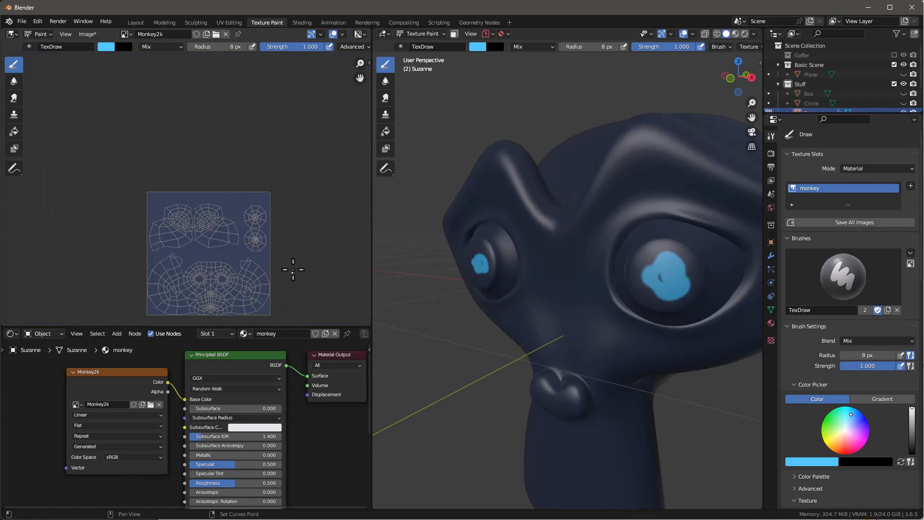
middle_drag(293, 268, 297, 215)
scroll(255, 191, up, 2)
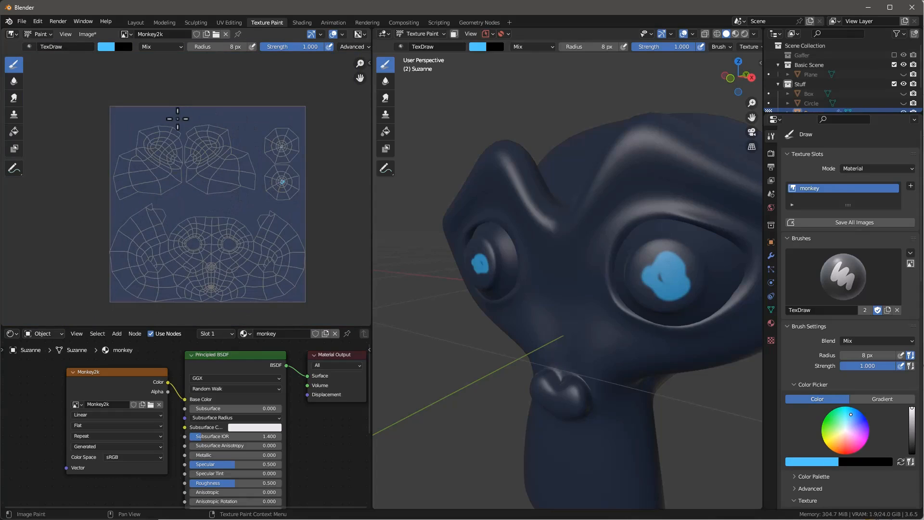
click(134, 36)
click(171, 66)
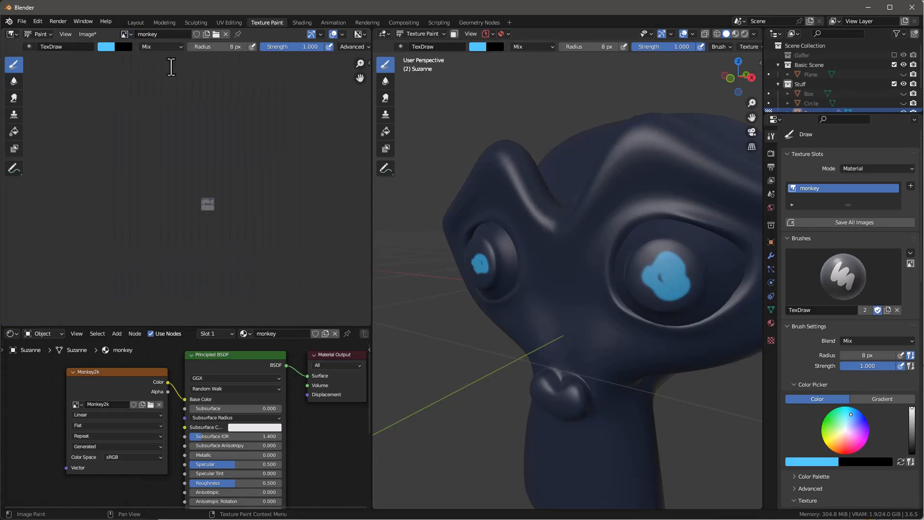
scroll(205, 216, up, 15)
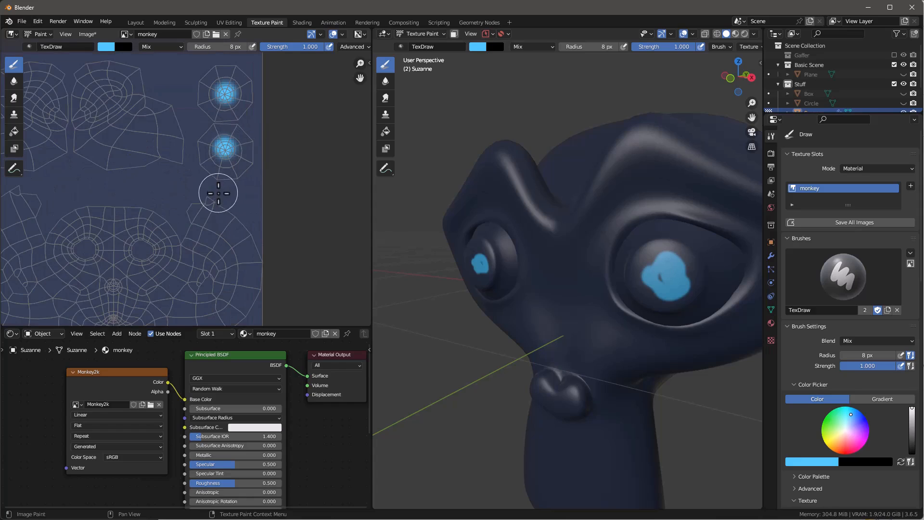
key(Home)
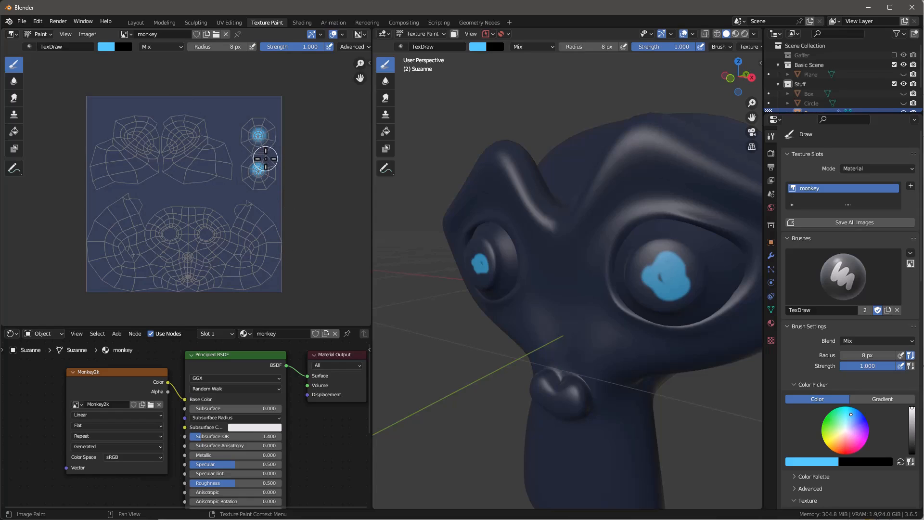
click(130, 34)
click(140, 76)
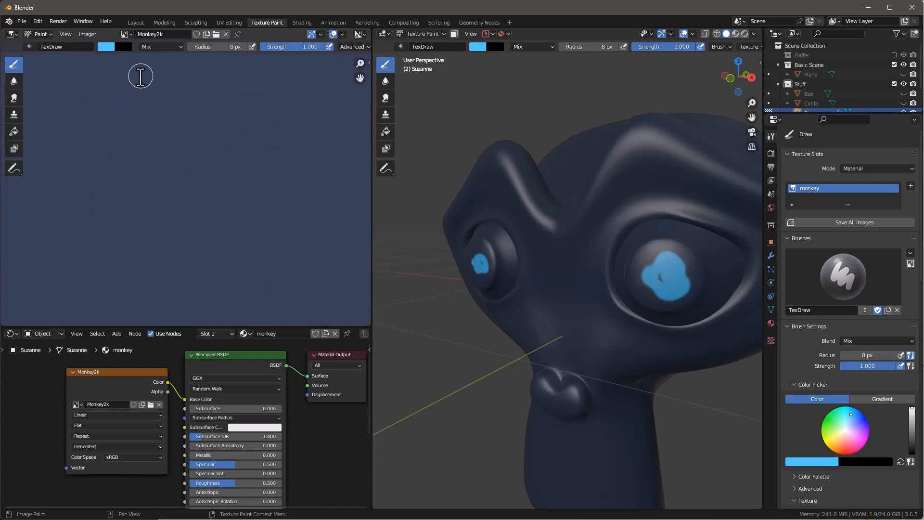
scroll(162, 142, down, 11)
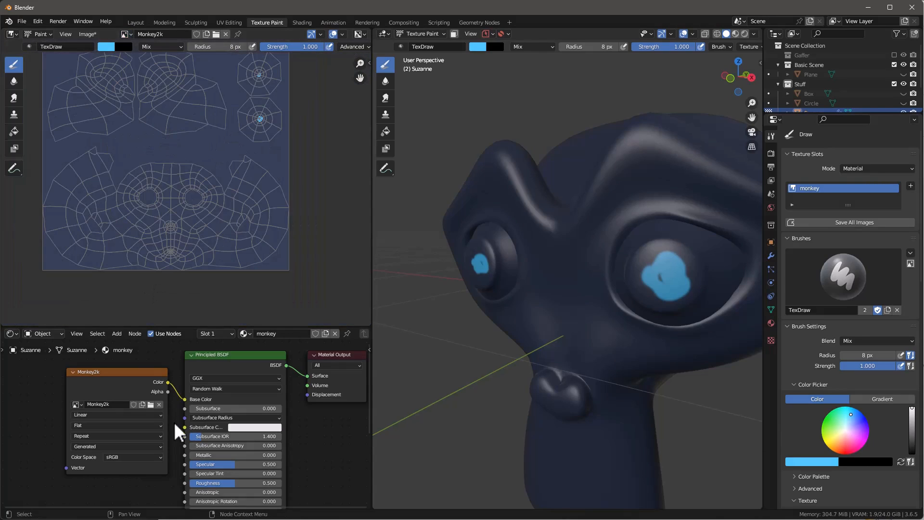
Step: Assign the monkey image to the Image Texture node to compare it on the model, and restore Monkey2k
scroll(143, 438, up, 2)
click(40, 386)
click(90, 268)
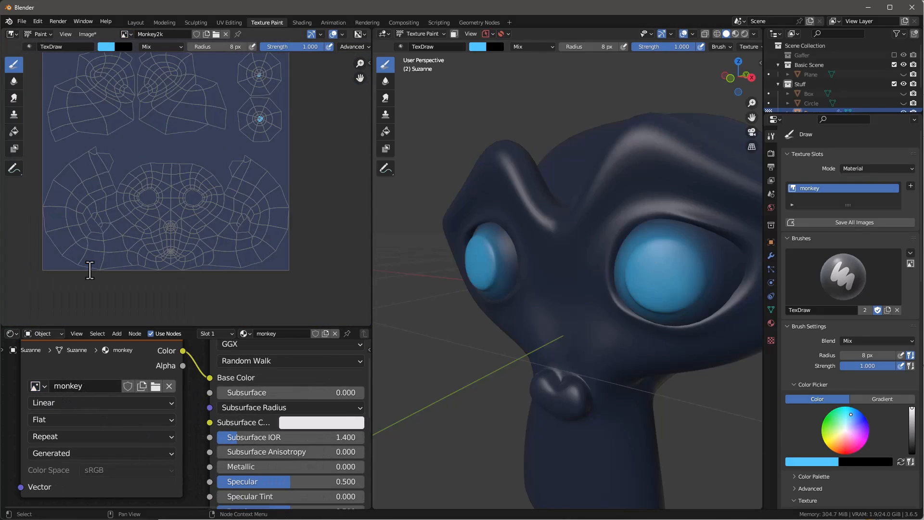
click(41, 386)
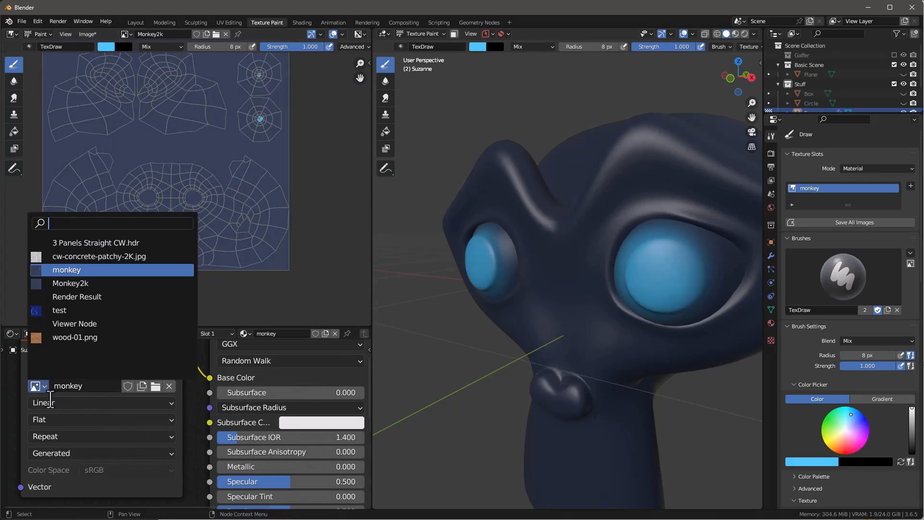
click(67, 283)
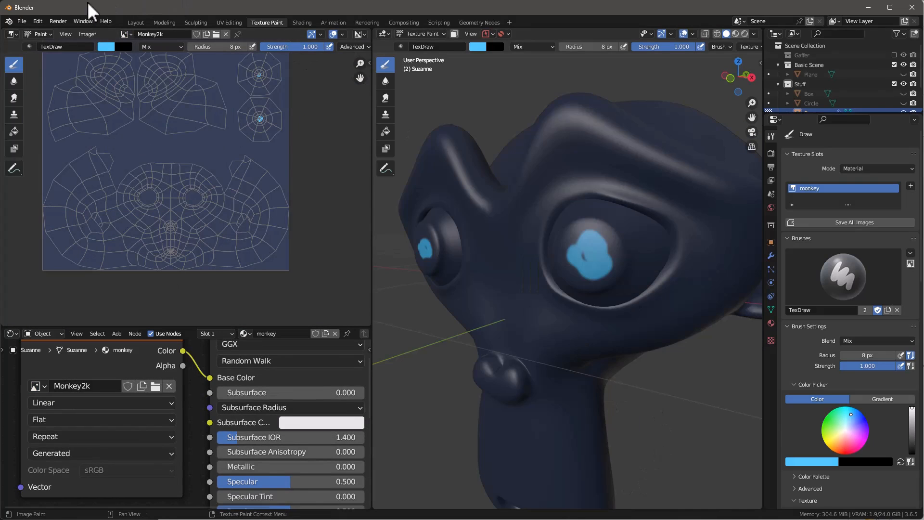
Step: Show the monkey's wireframe in the Layout workspace and disable Optimal Display on its Subdivision modifier
click(138, 23)
middle_drag(419, 220, 362, 196)
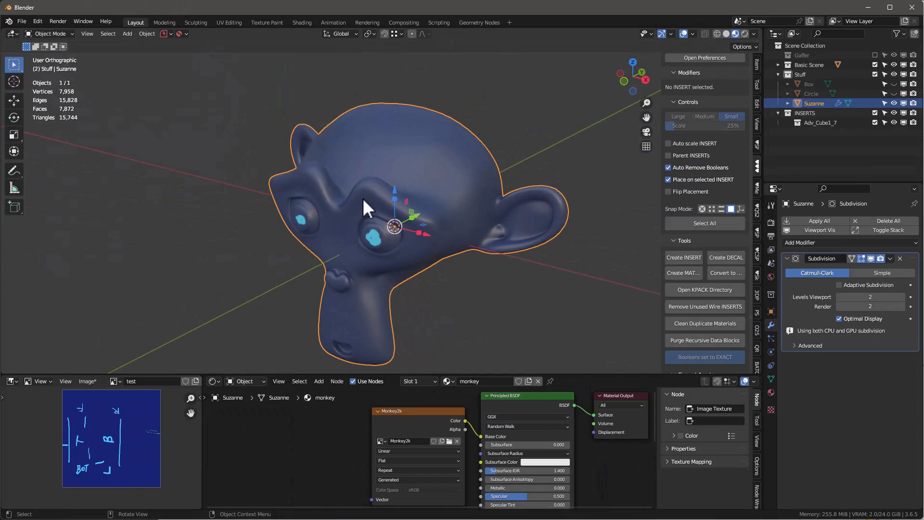
key(q)
click(305, 129)
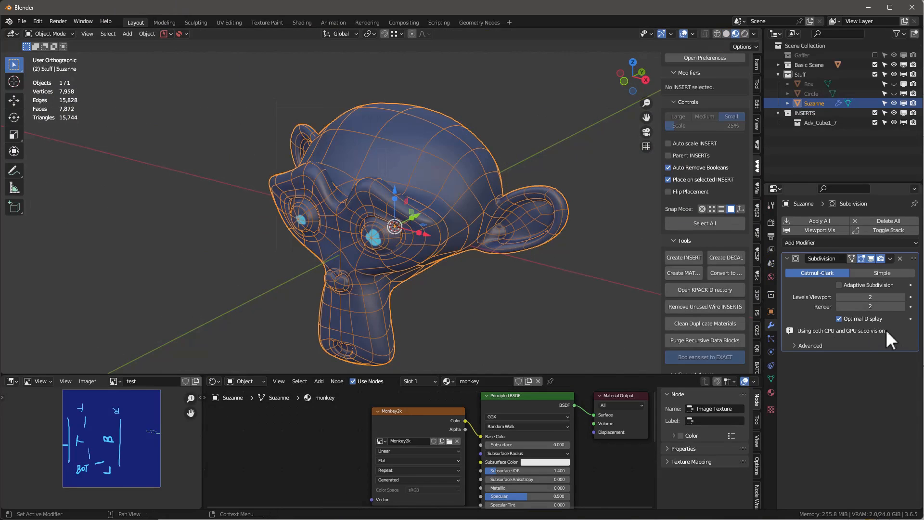
click(839, 318)
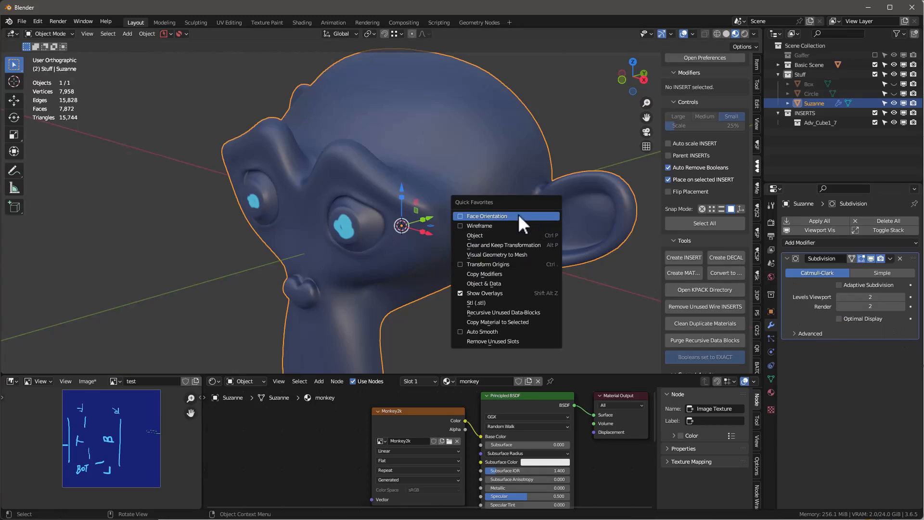
Step: Apply Shade Flat to the monkey and inspect its faceted surface from the other side
right_click(388, 151)
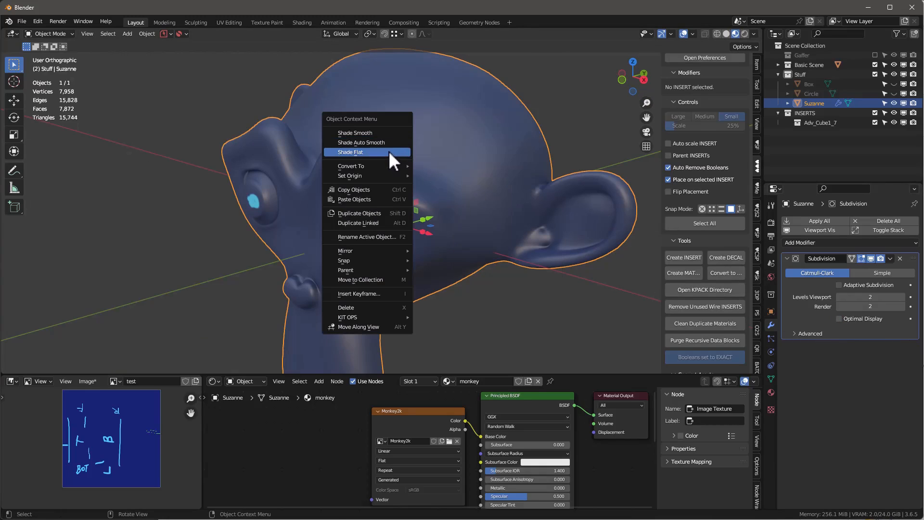
click(385, 151)
middle_drag(388, 151, 541, 177)
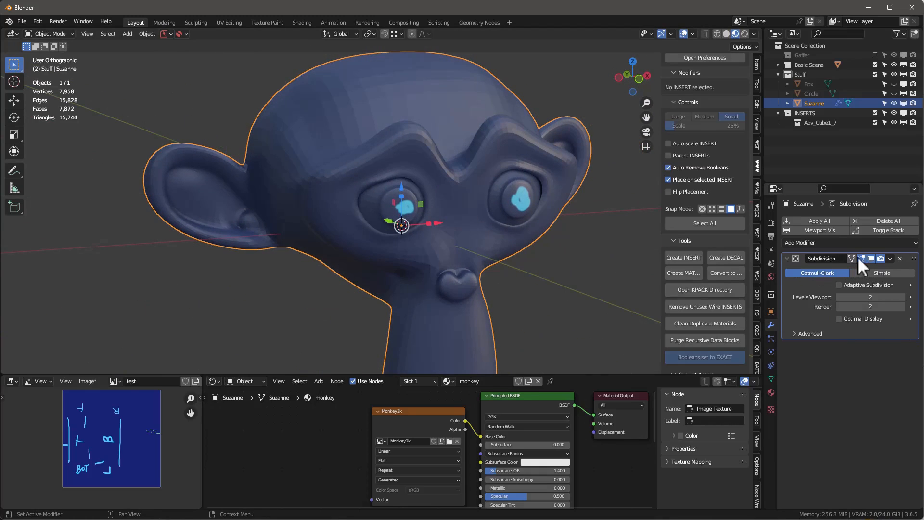
Step: Compare the monkey's texture with the Subdivision modifier hidden and shown in the viewport
click(870, 259)
middle_drag(499, 235, 553, 263)
click(870, 259)
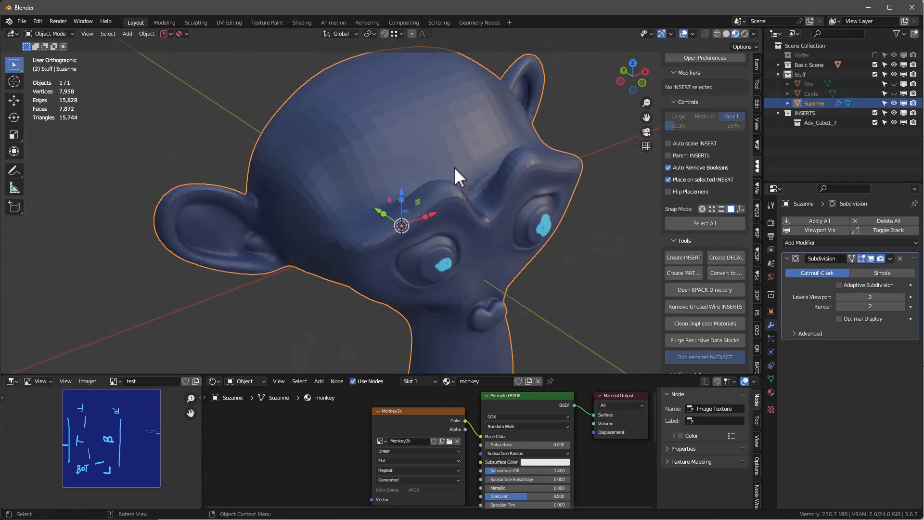
middle_drag(454, 166, 468, 195)
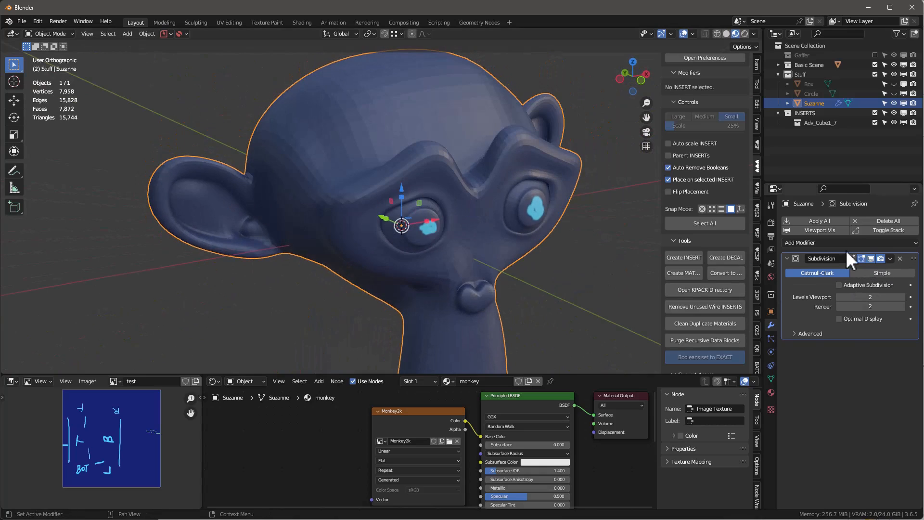
Step: Twist the monkey by 130° about X with a Simple Deform modifier to examine the texture, and remove the modifier
click(832, 243)
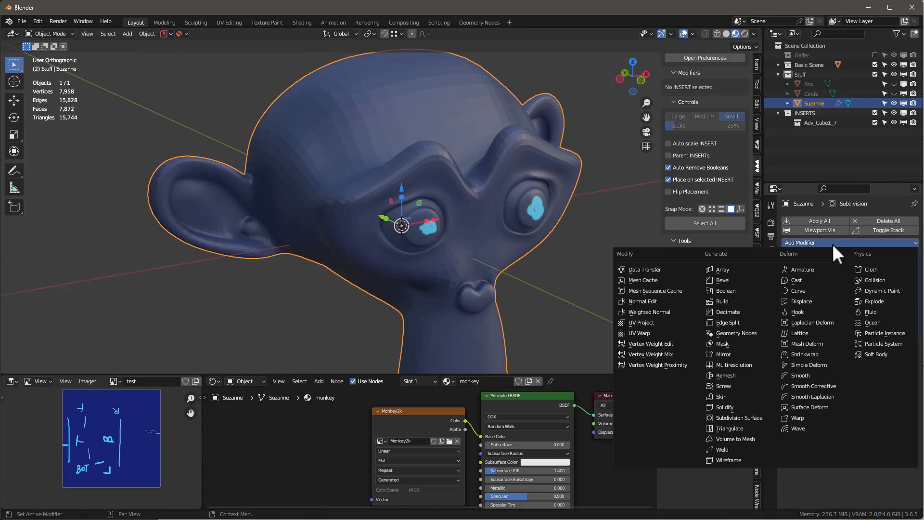
click(814, 363)
mouse_move(423, 207)
middle_down()
mouse_move(383, 194)
mouse_move(419, 197)
middle_up()
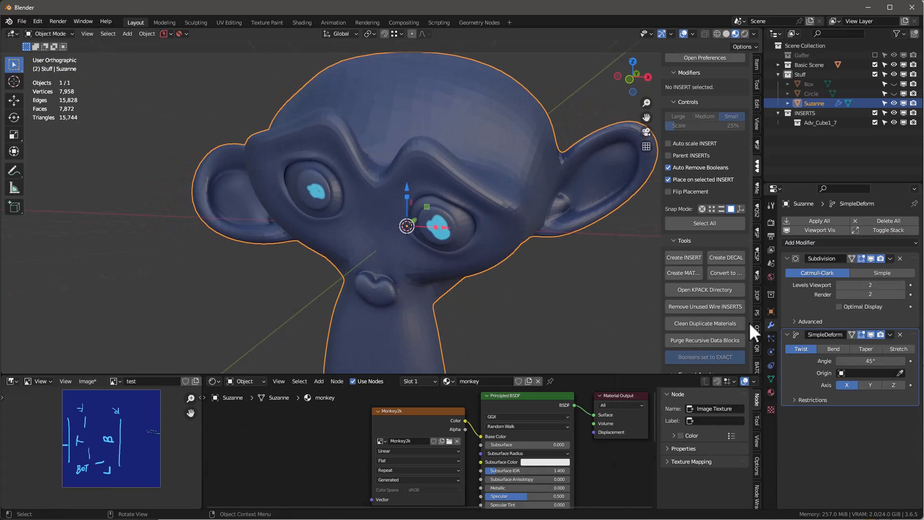
drag(861, 362, 921, 363)
middle_drag(344, 207, 385, 253)
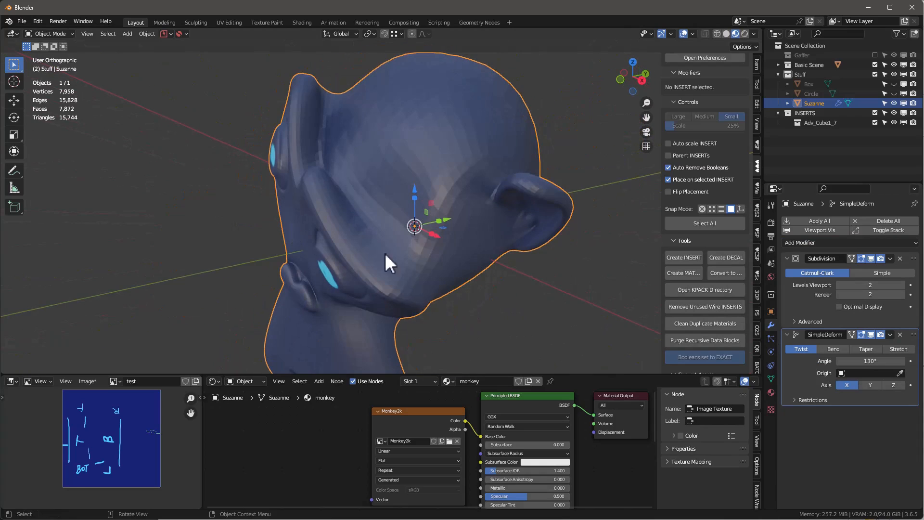
click(900, 334)
Step: Add a Decimate modifier to the monkey in Collapse mode with a ratio of 0.1
click(849, 242)
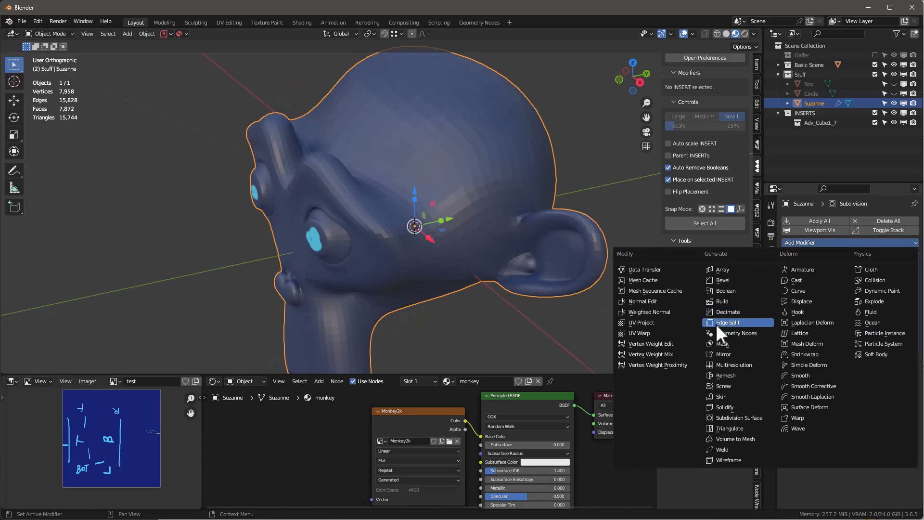
click(723, 312)
middle_drag(567, 241, 470, 198)
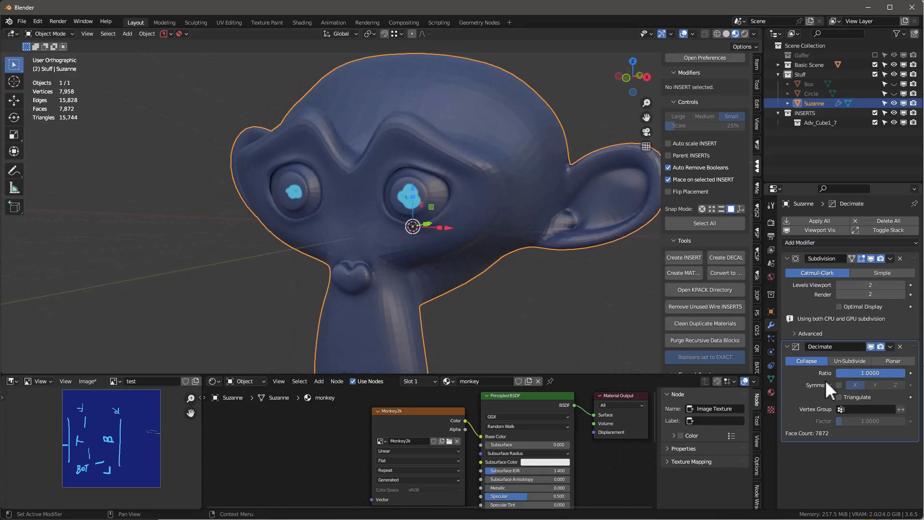
click(882, 376)
key(BackSpace)
text(.1)
key(Return)
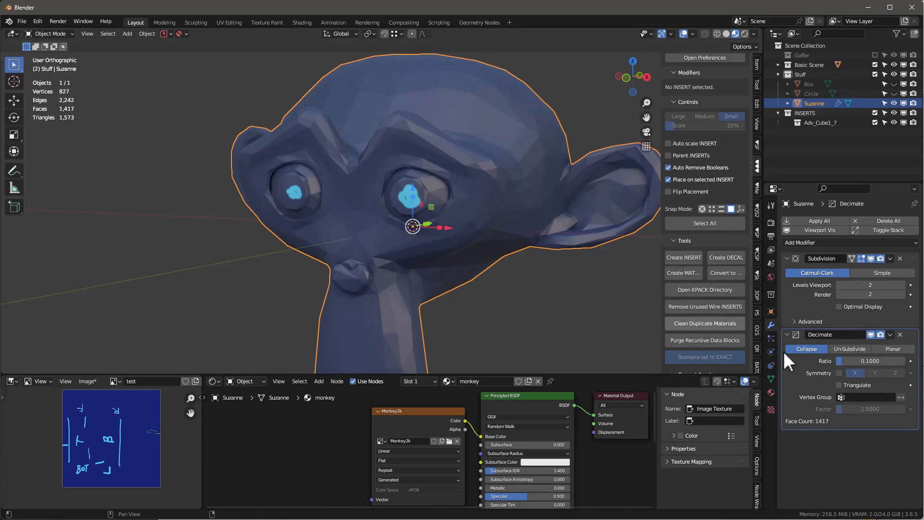
Step: Change the Decimate modifier to Planar with an 8° angle limit and inspect the monkey in the Texture Paint workspace
click(894, 348)
click(863, 361)
text(8)
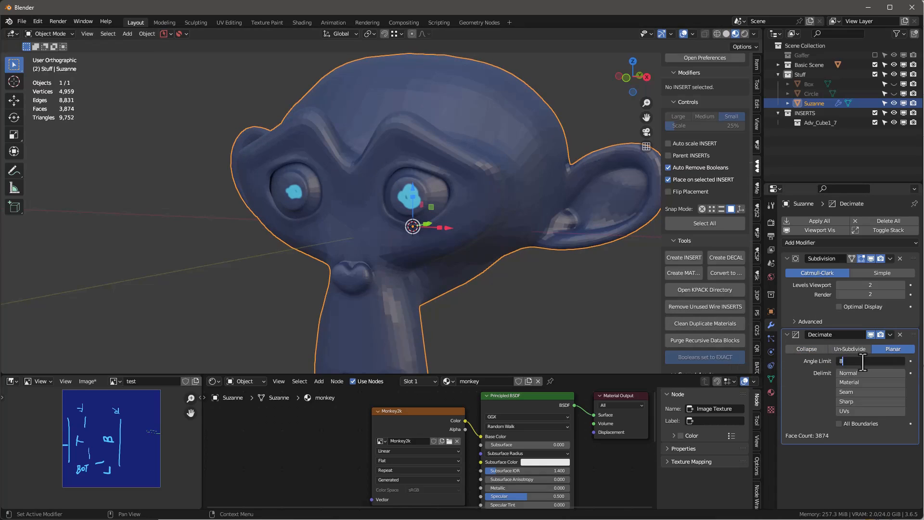
key(Return)
middle_drag(313, 206, 395, 261)
scroll(387, 258, up, 3)
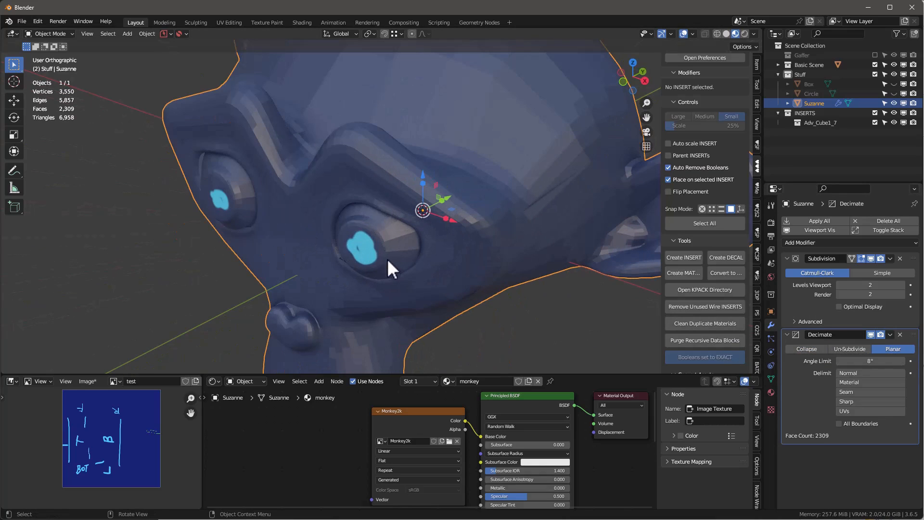
click(260, 21)
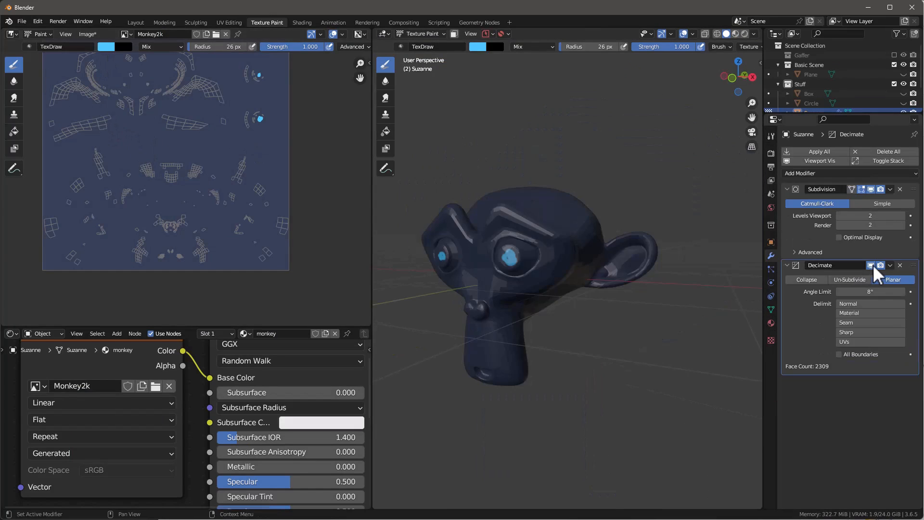
Step: Hide the Decimate modifier in the viewport and paint the monkey's nose light blue with a 26 px brush
click(871, 264)
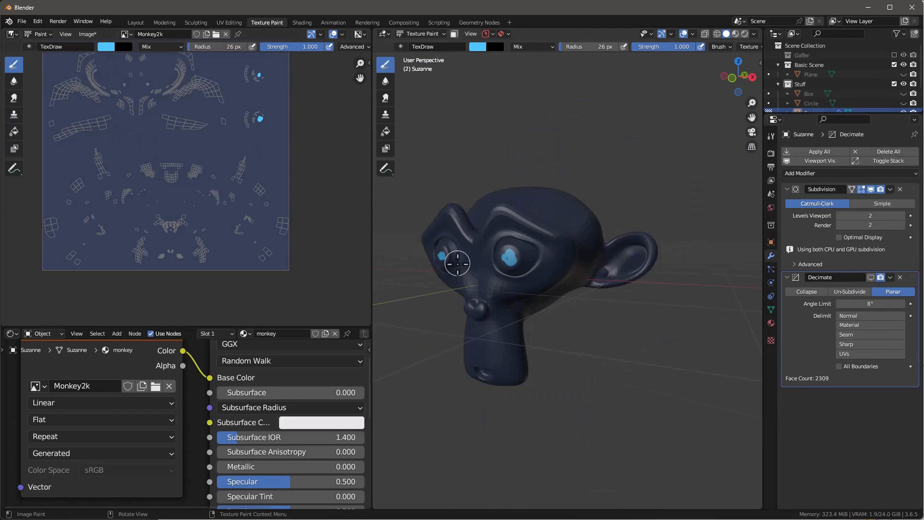
scroll(472, 286, up, 5)
scroll(472, 286, down, 5)
mouse_move(522, 423)
mouse_down()
mouse_move(508, 418)
mouse_move(522, 432)
mouse_move(511, 435)
mouse_move(515, 414)
mouse_up()
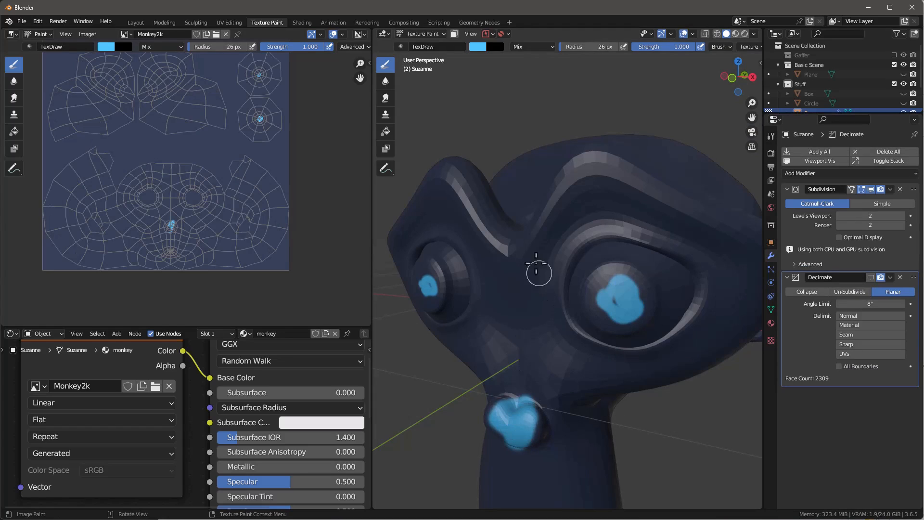
Step: Paint light blue strokes along both of the monkey's brow ridges
mouse_move(527, 228)
mouse_down()
mouse_move(582, 159)
mouse_move(695, 208)
mouse_move(505, 233)
mouse_move(437, 173)
mouse_move(404, 227)
mouse_up()
scroll(551, 264, down, 6)
middle_drag(544, 284, 633, 360)
scroll(543, 267, up, 6)
scroll(565, 316, down, 6)
Step: Compare the painted brows and nose from several angles with the Decimate modifier shown and hidden in the viewport
click(871, 276)
scroll(654, 336, up, 7)
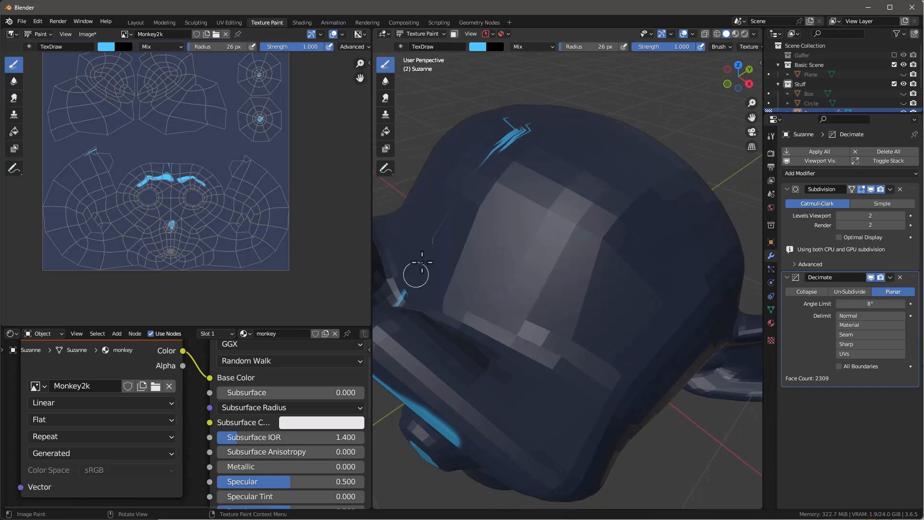
scroll(539, 142, down, 4)
middle_drag(557, 256, 581, 240)
scroll(452, 216, up, 4)
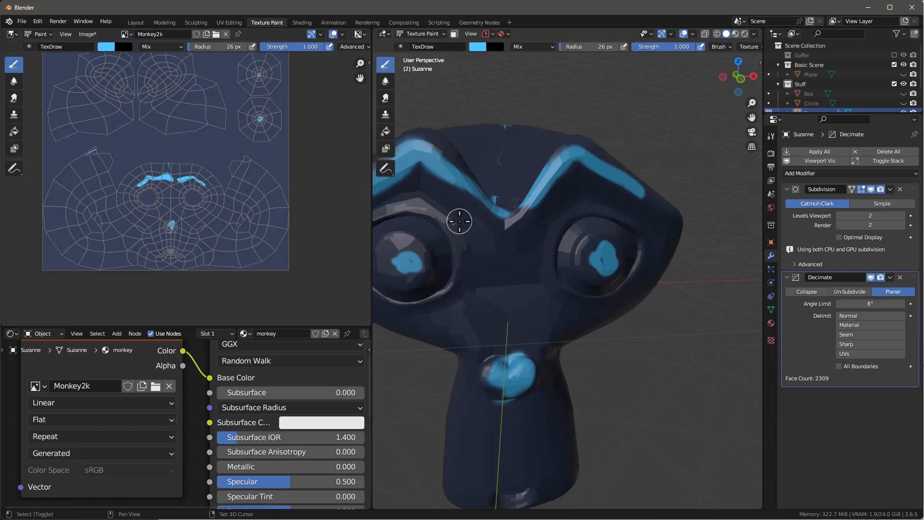
middle_drag(458, 221, 470, 214)
click(871, 277)
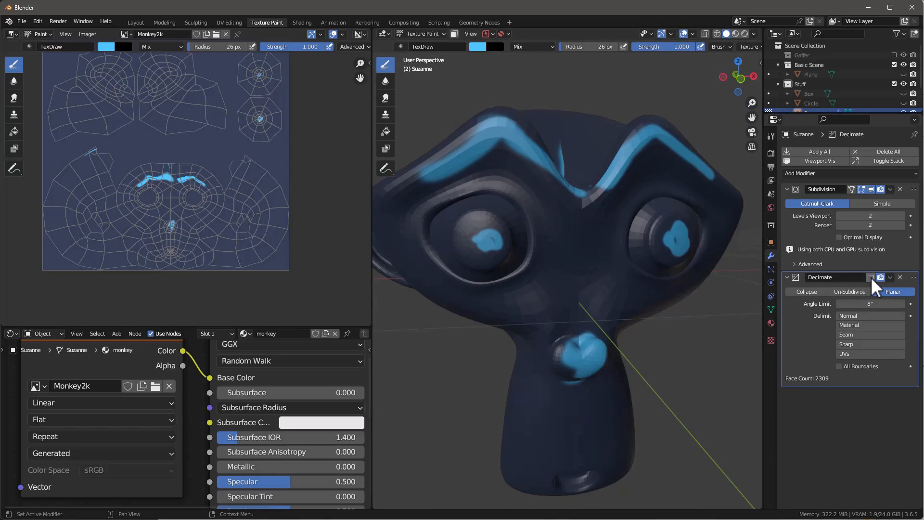
click(870, 277)
middle_drag(751, 272, 623, 210)
scroll(625, 202, down, 3)
scroll(651, 165, up, 5)
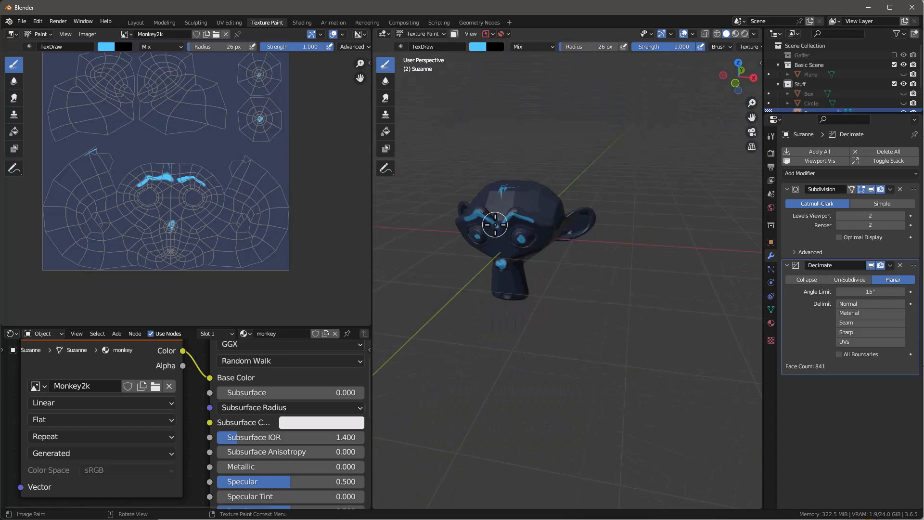
scroll(496, 224, up, 5)
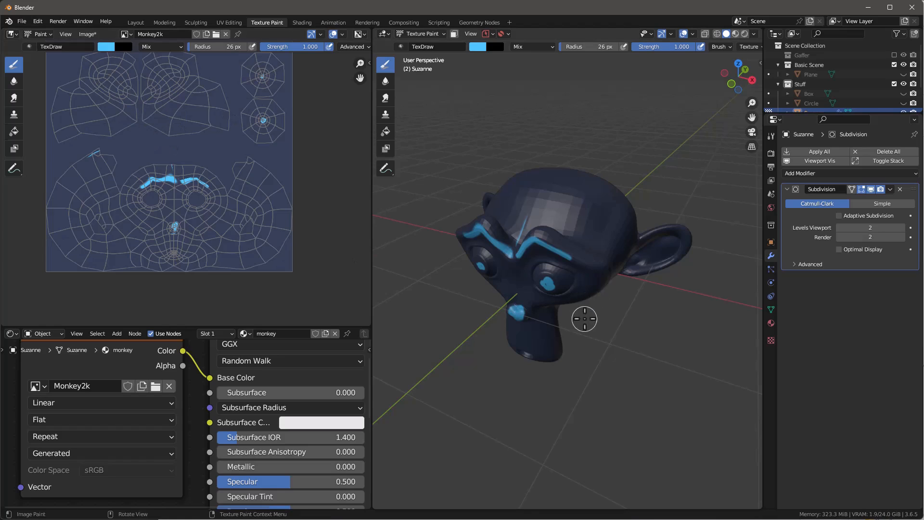
middle_drag(584, 316, 567, 296)
click(86, 34)
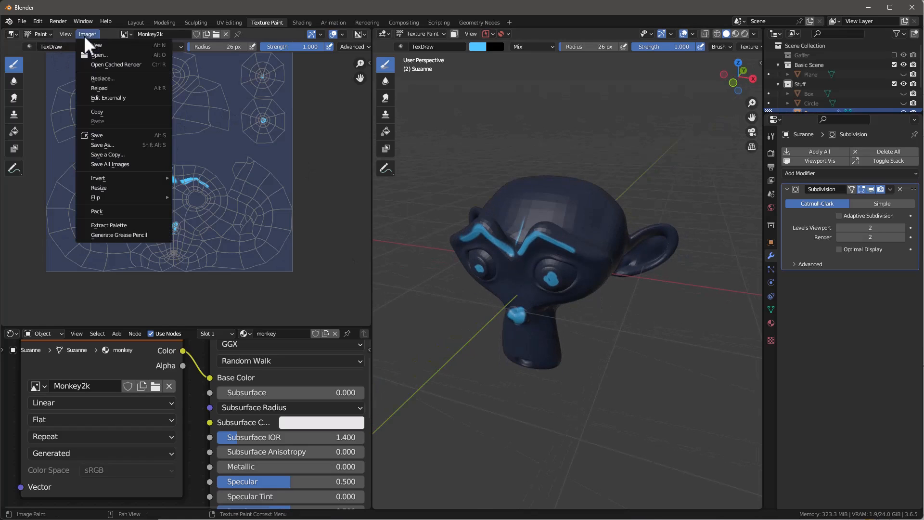
click(105, 95)
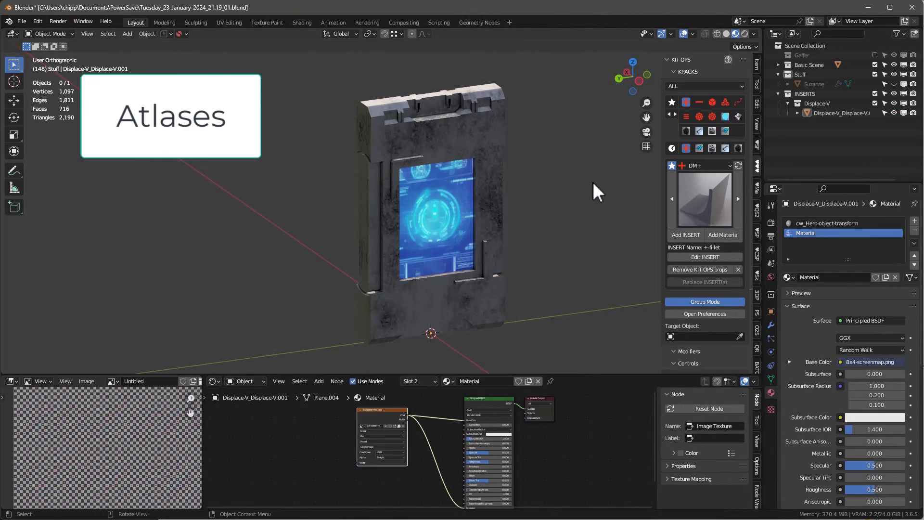
Step: Select the panel with the blue screen and examine its cw_Hero-object-transform material's node tree and worn surface
click(503, 150)
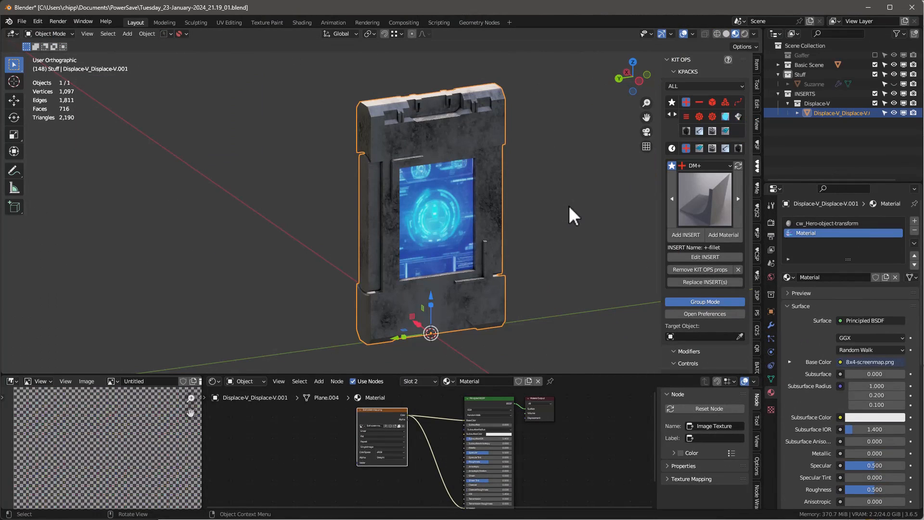
click(801, 223)
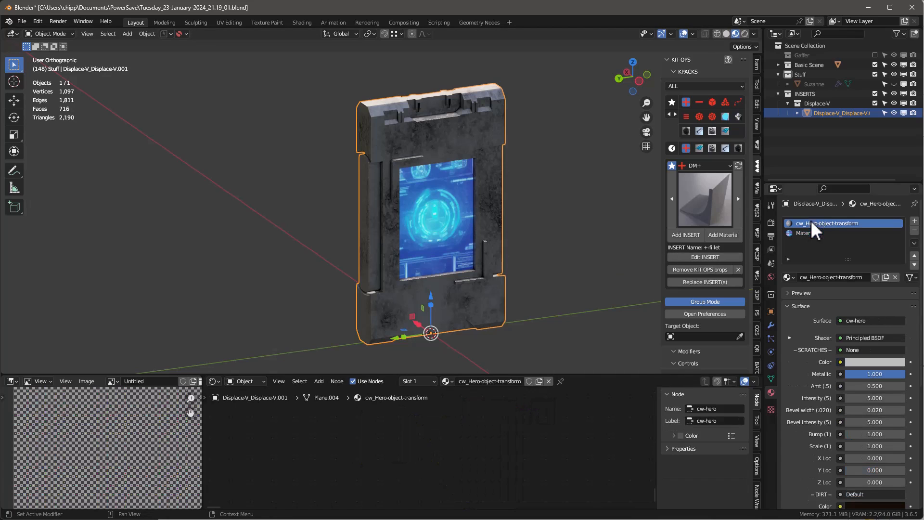
key(ctrl+space)
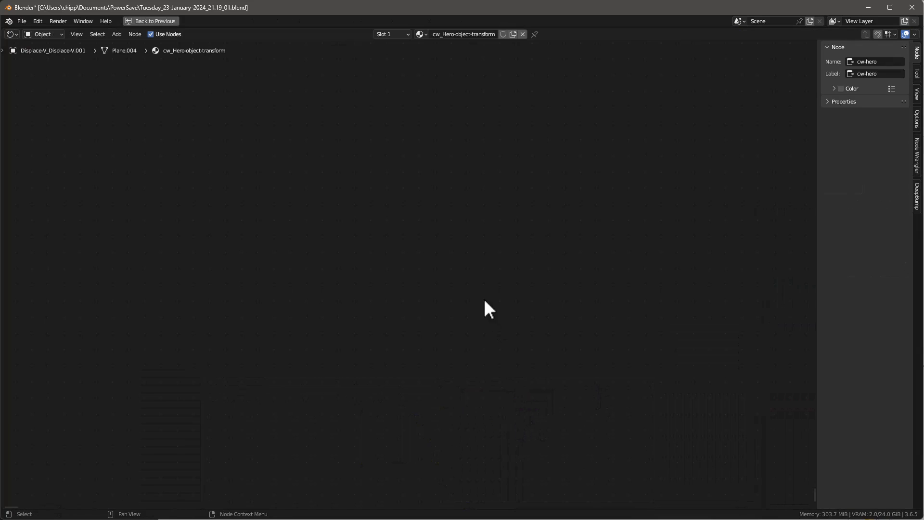
key(Home)
scroll(307, 282, up, 2)
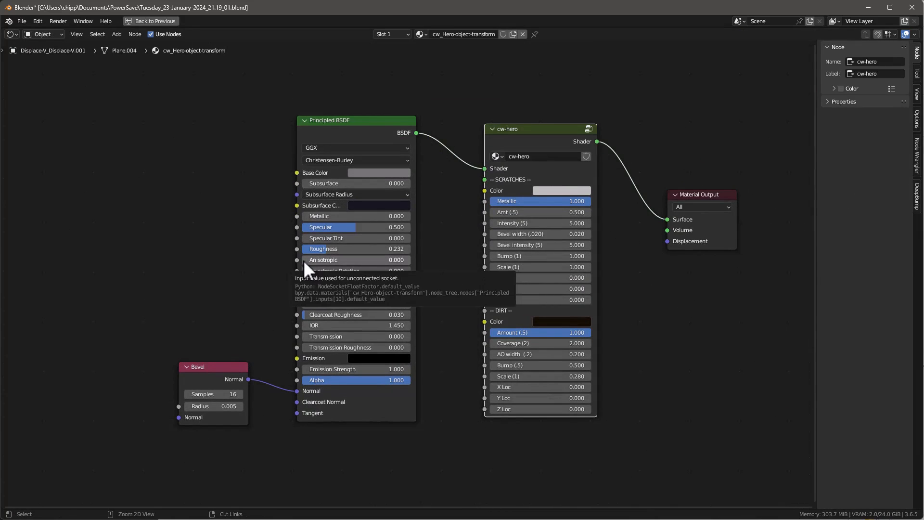
key(ctrl+space)
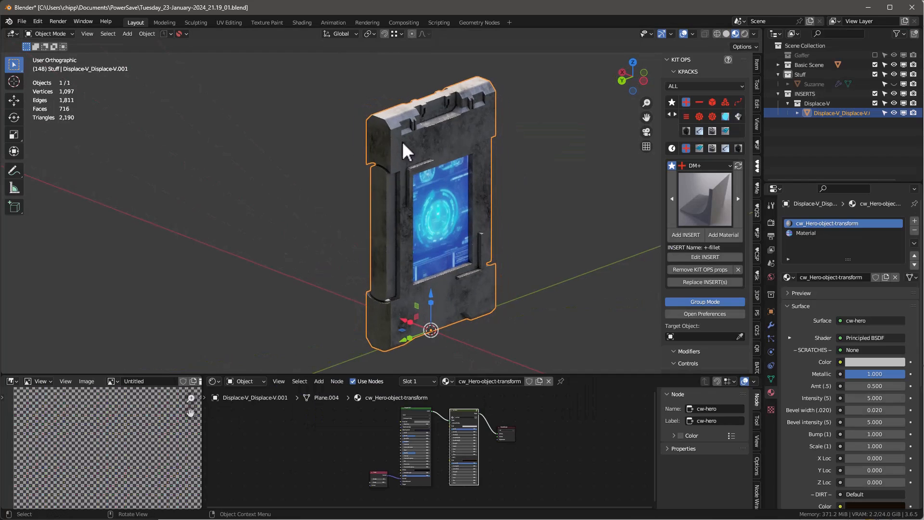
scroll(385, 126, up, 5)
scroll(376, 244, down, 5)
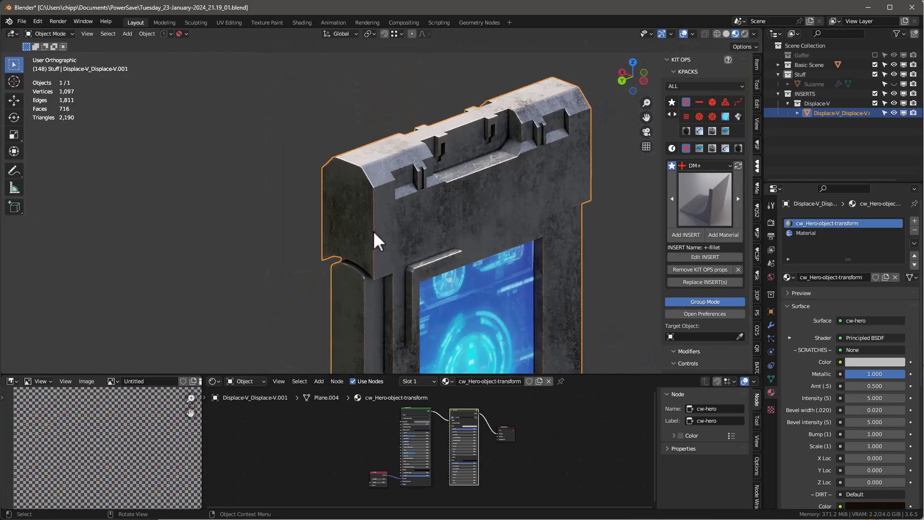
middle_drag(474, 229, 505, 178)
Step: Examine the nodes inside the cw-hero group and its nested cw-scratches-fac group, and return to the material's main node tree
key(ctrl+space)
key(Home)
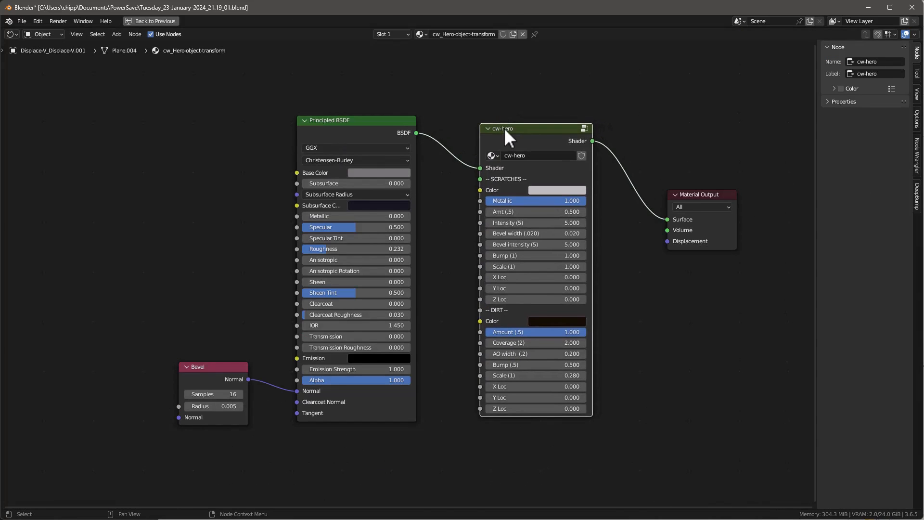
key(Tab)
click(379, 172)
key(Tab)
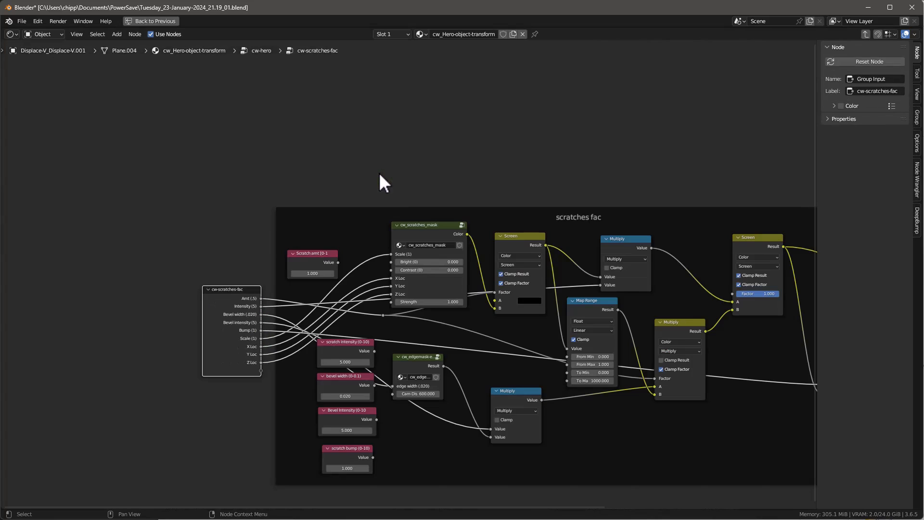
key(Tab)
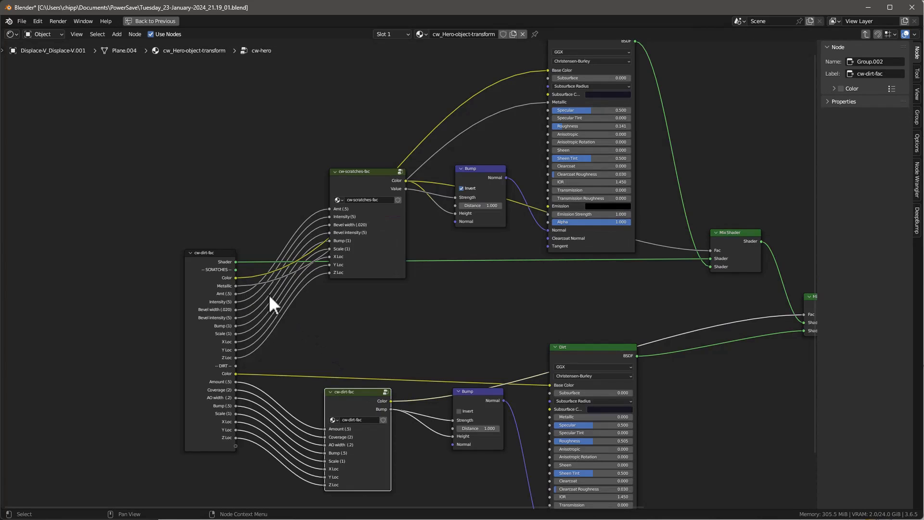
click(208, 250)
key(Tab)
scroll(483, 149, up, 2)
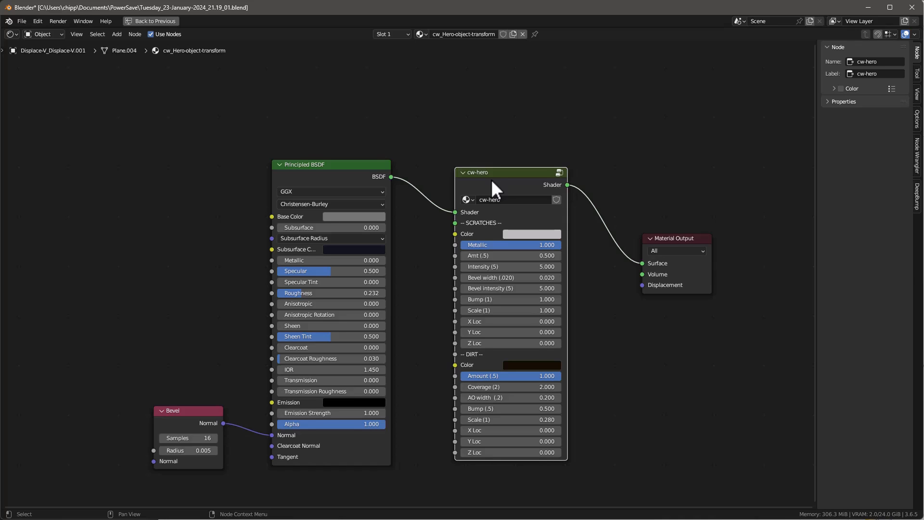
Step: Restore the full workspace layout and examine the worn sci-fi panel and its blue screen from several angles
key(ctrl+space)
middle_drag(475, 213, 570, 204)
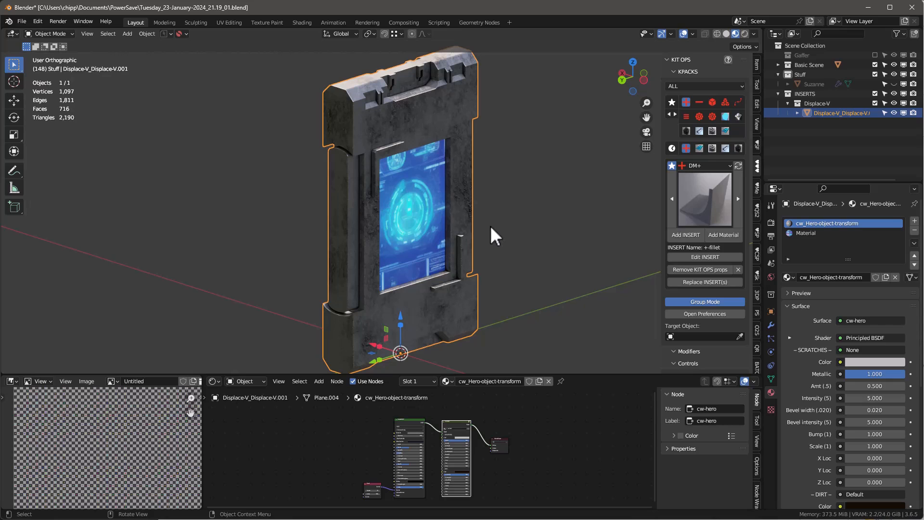
mouse_move(518, 192)
middle_down()
mouse_move(508, 172)
mouse_move(446, 195)
mouse_move(527, 178)
middle_up()
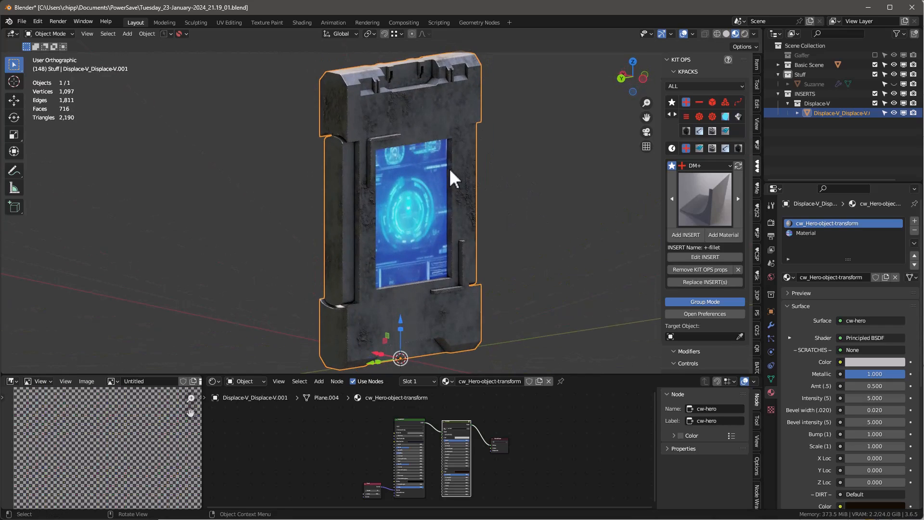
scroll(397, 103, down, 1)
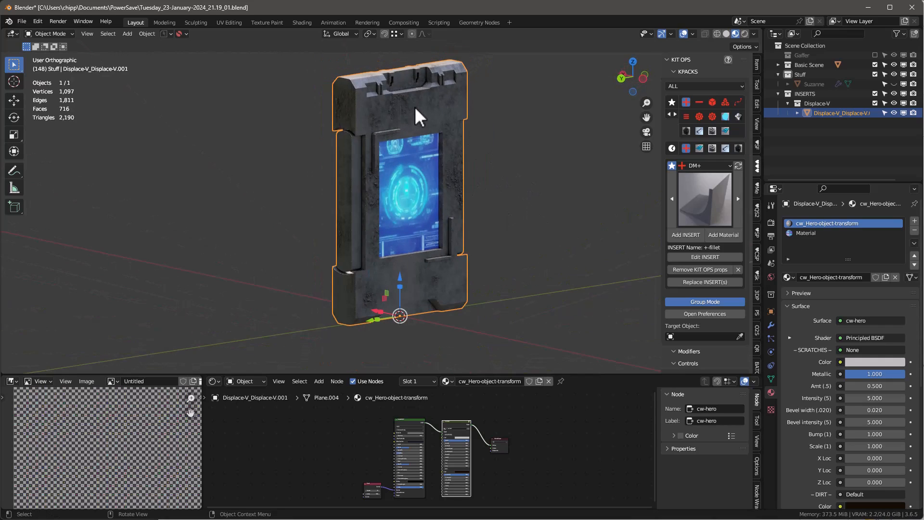
middle_drag(412, 118, 561, 145)
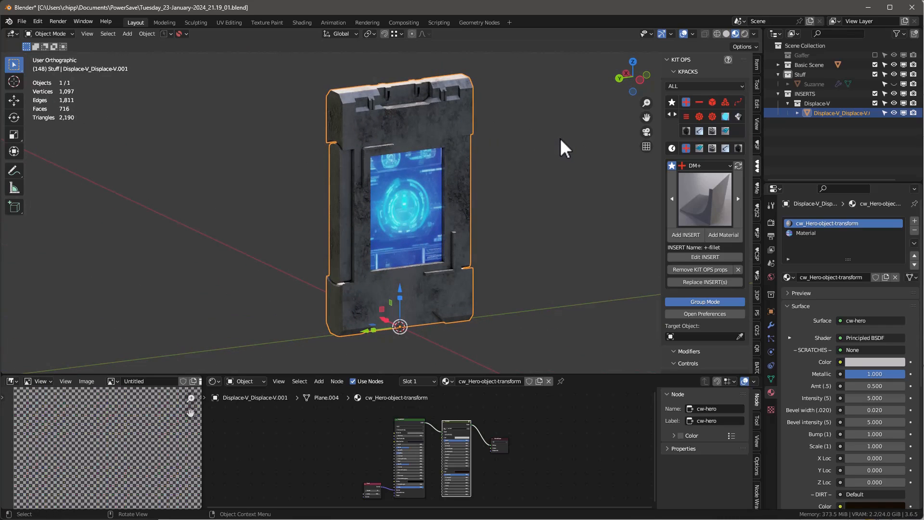
middle_drag(530, 145, 512, 181)
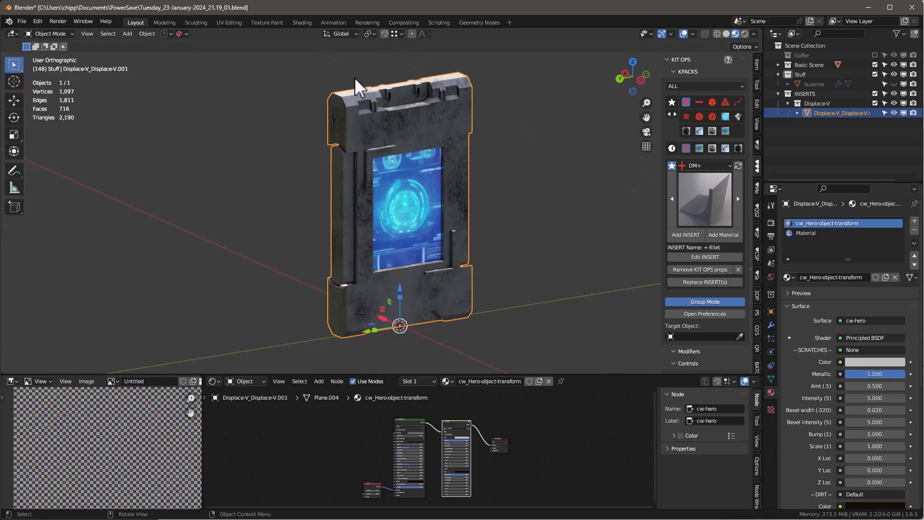
Step: Open the UV Editing workspace and examine the panel's UV layout over the 8x4-screenmap.png atlas
click(226, 22)
scroll(274, 221, down, 4)
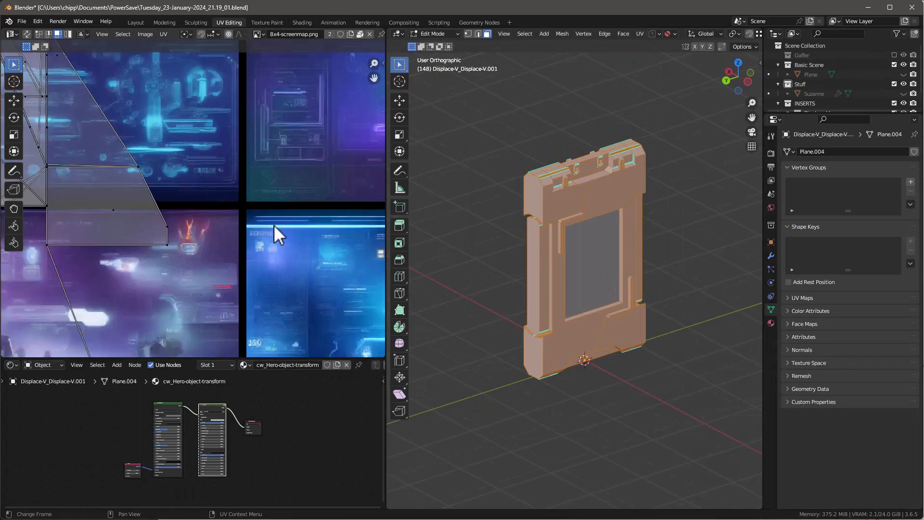
scroll(227, 177, up, 5)
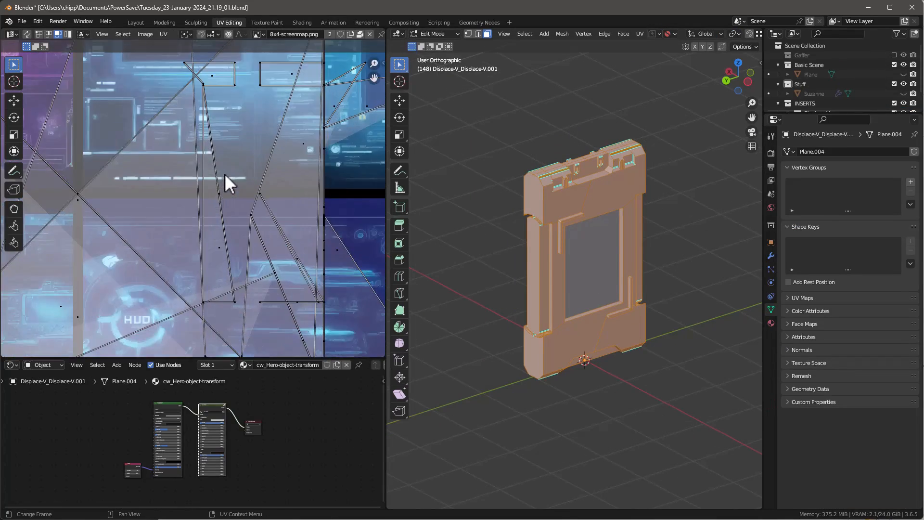
scroll(229, 174, down, 3)
scroll(230, 174, down, 1)
mouse_move(649, 215)
middle_down()
mouse_move(568, 182)
mouse_move(448, 193)
mouse_move(666, 216)
middle_up()
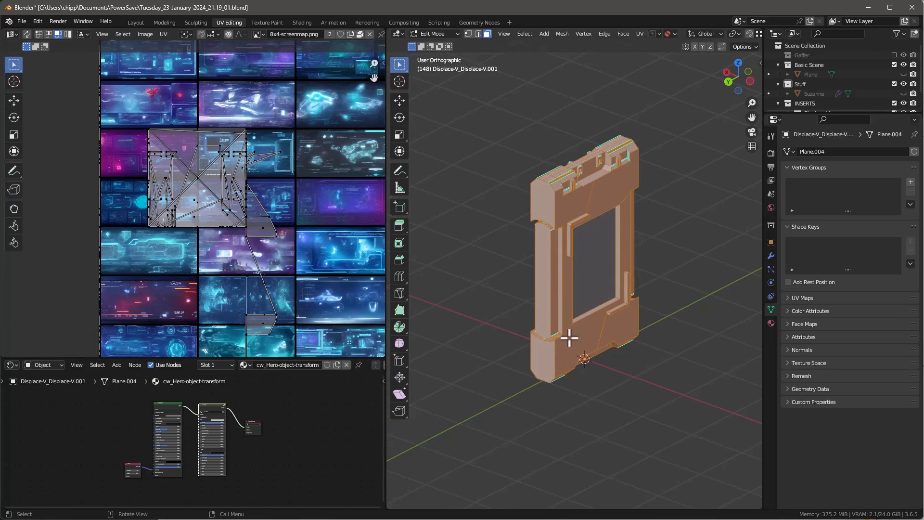
mouse_move(623, 323)
middle_down()
mouse_move(616, 270)
mouse_move(620, 312)
middle_up()
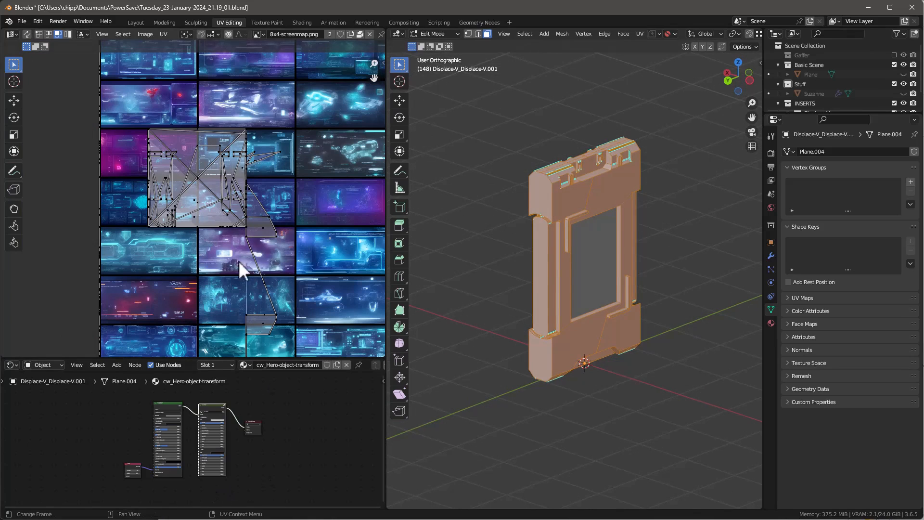
Step: Add a second UV map to the panel's mesh and name it SimpleBake
click(770, 256)
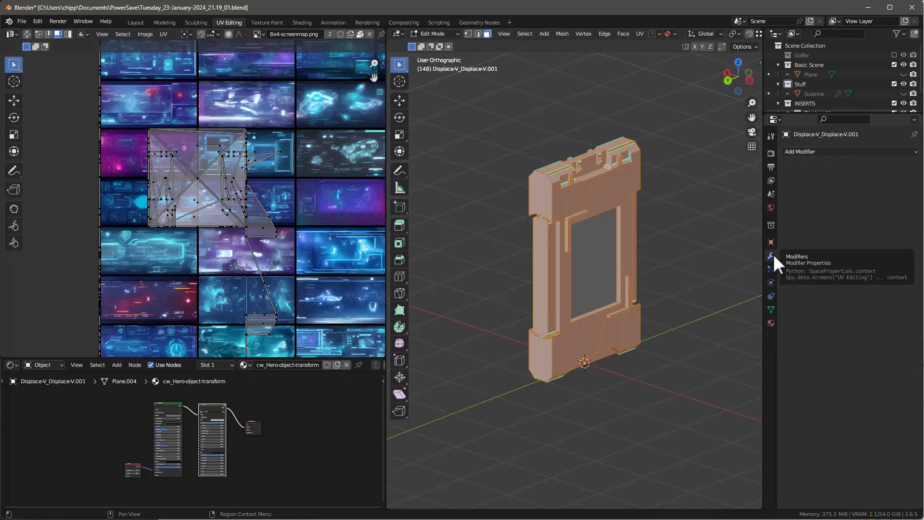
click(770, 309)
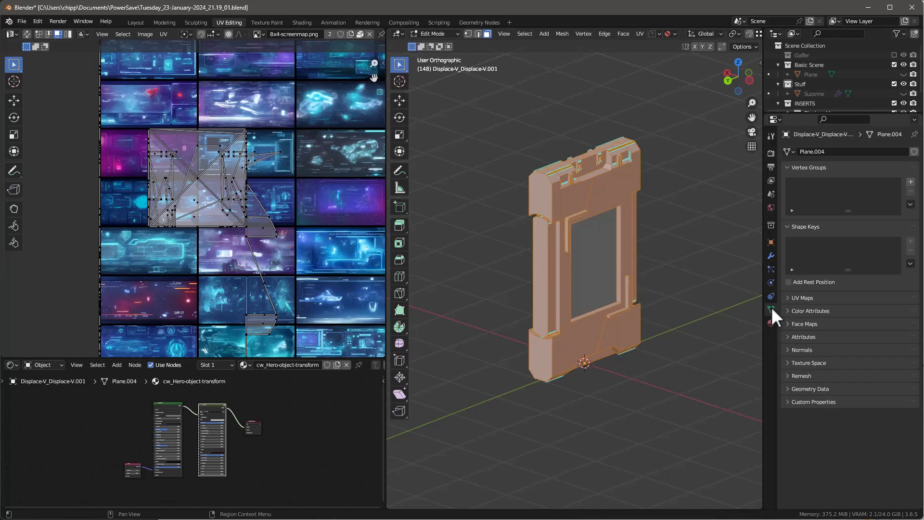
click(791, 297)
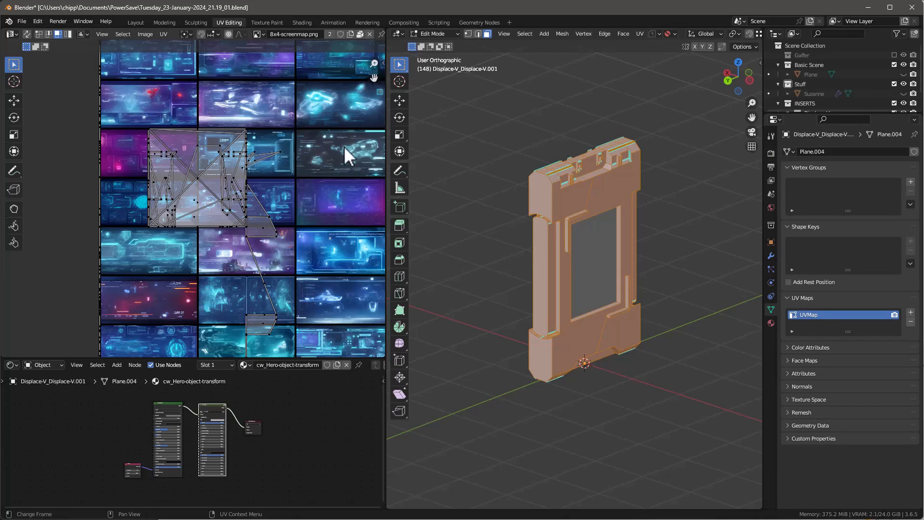
click(910, 312)
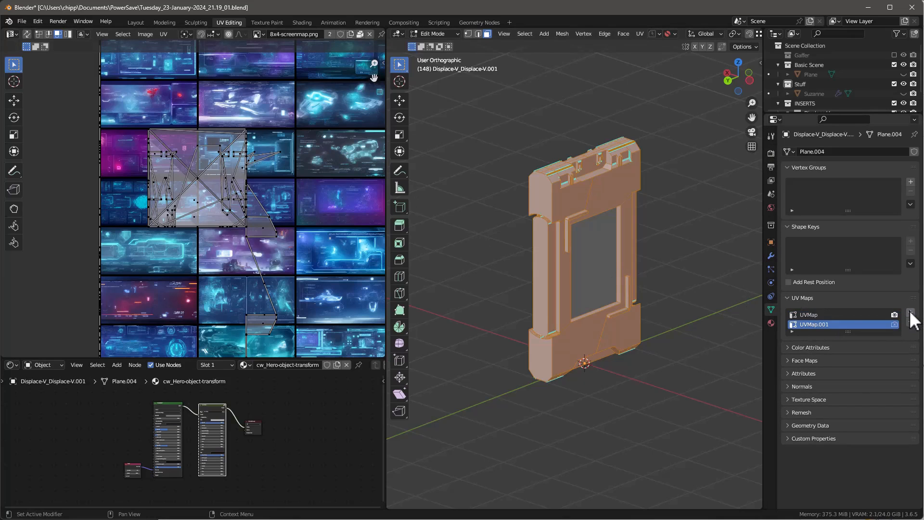
double_click(808, 324)
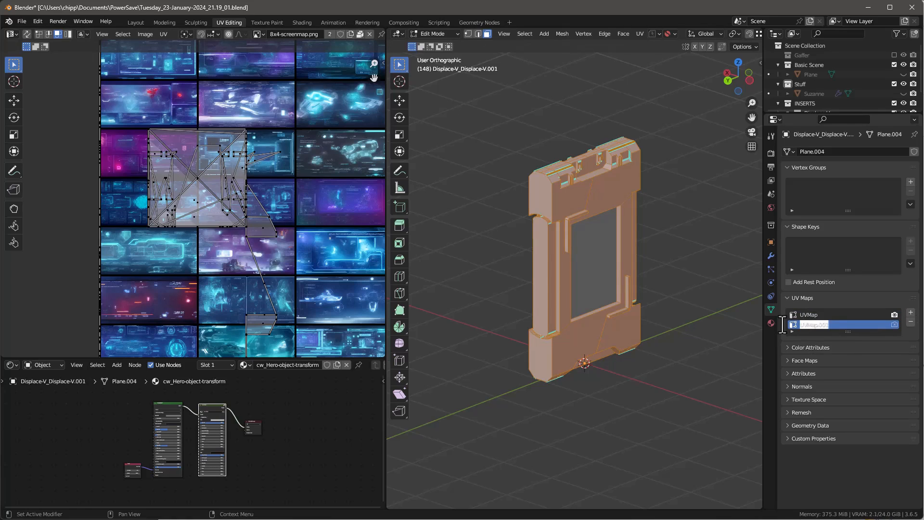
text(SimpleBake)
key(Return)
click(722, 318)
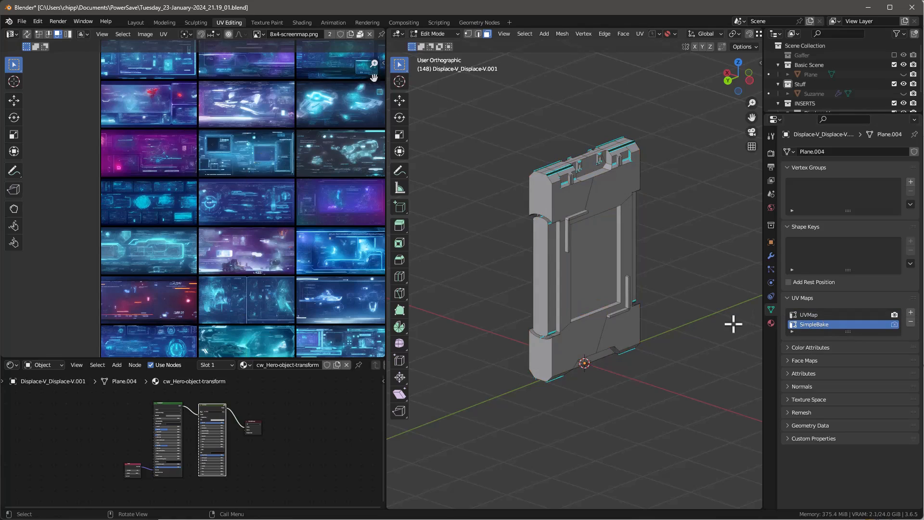
Step: Show the panel's materials in the viewport and make SimpleBake the active UV map
click(804, 315)
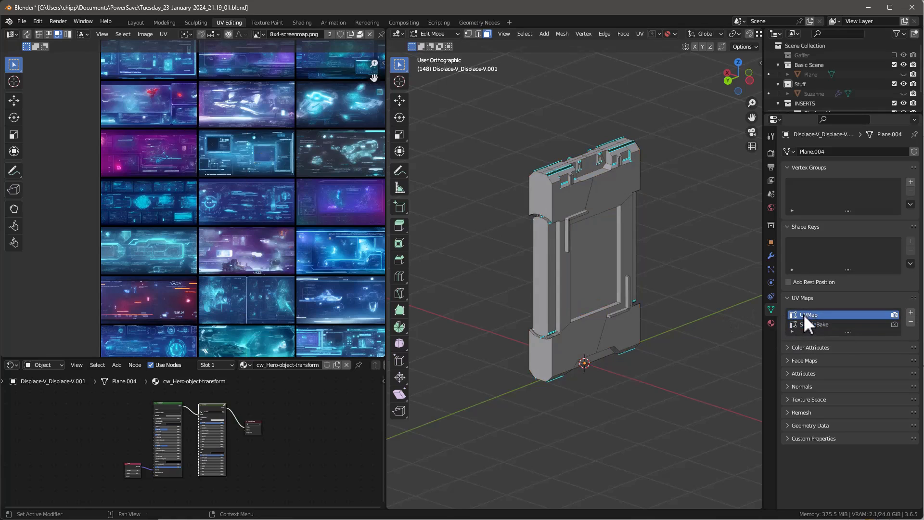
key(z)
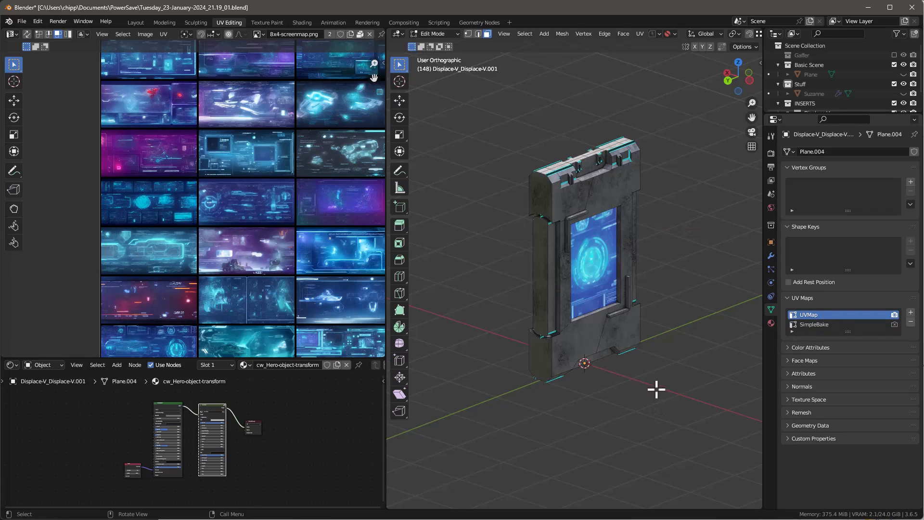
click(820, 323)
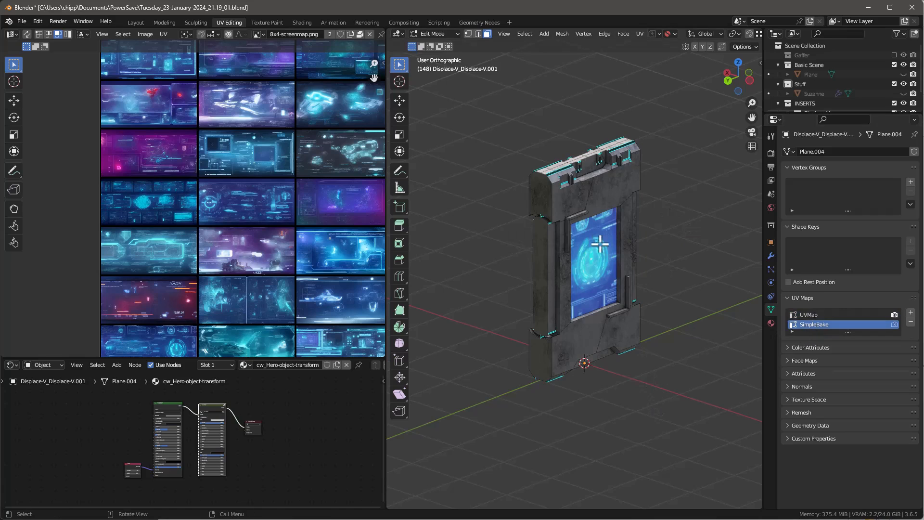
Step: Unwrap all of the panel's faces with Smart UV Project, using a 66° angle limit and 0.000 island margin
key(a)
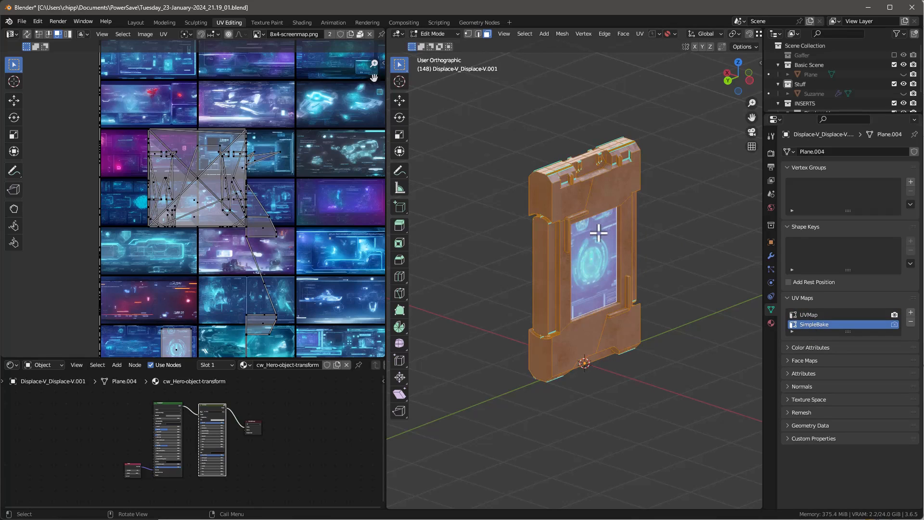
key(u)
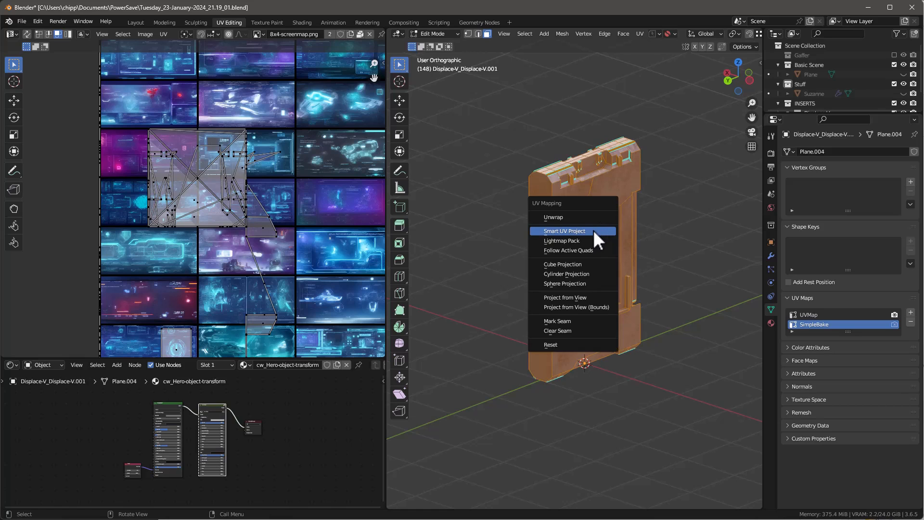
click(593, 231)
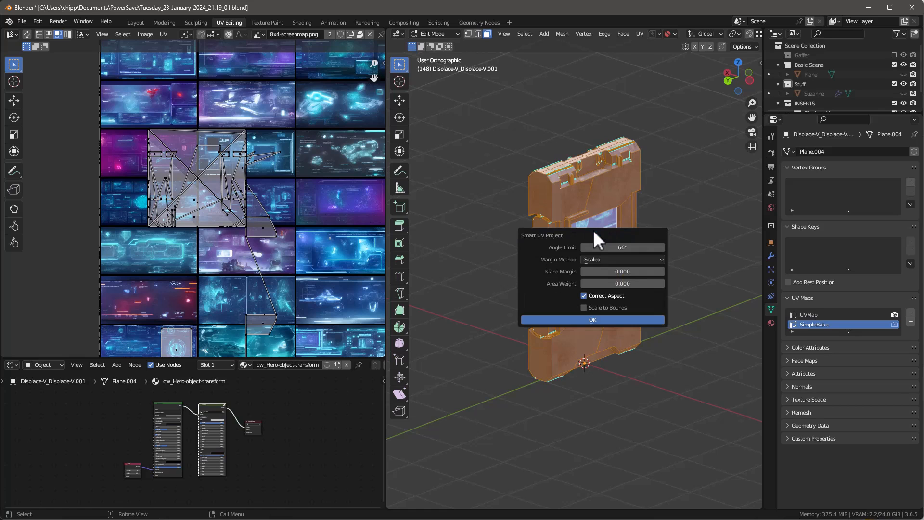
click(600, 320)
scroll(253, 222, down, 3)
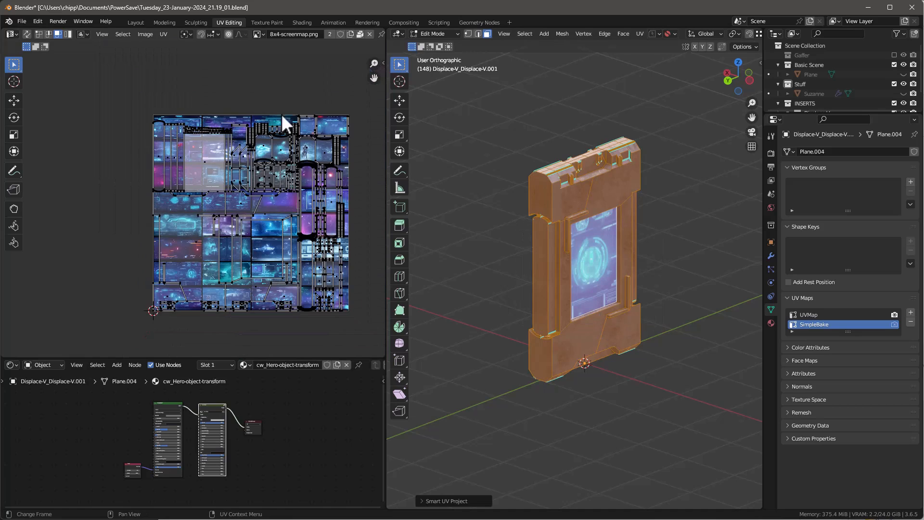
Step: Display cw-concrete-patchy-2K.jpg behind the UVs and inspect the unwrapped islands across the whole image
click(259, 34)
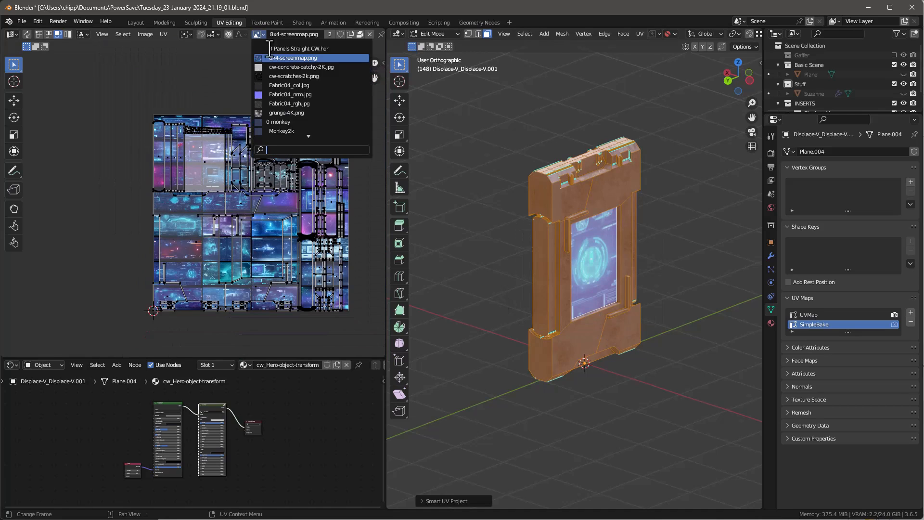
click(308, 76)
scroll(303, 192, up, 3)
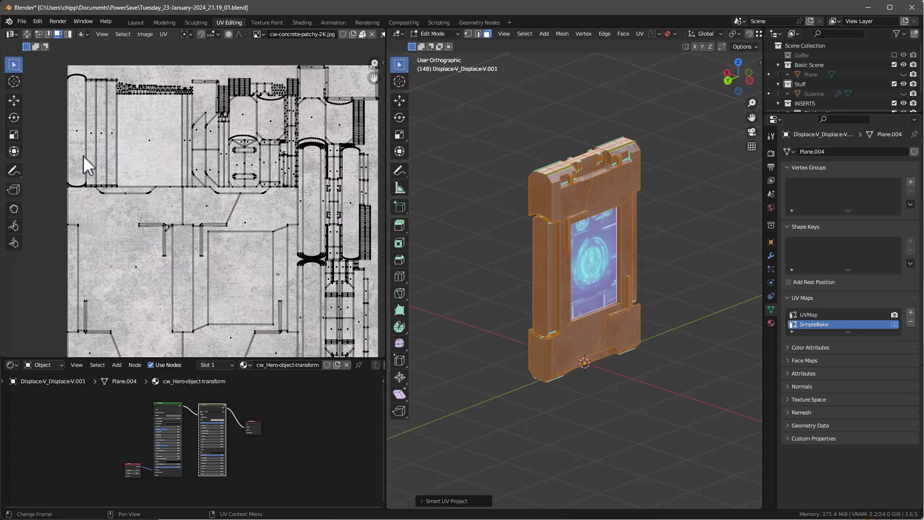
key(Home)
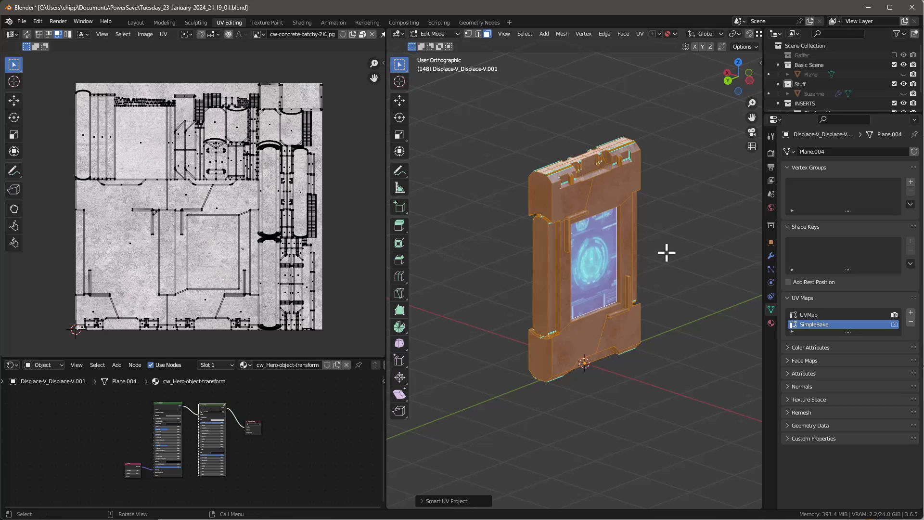
scroll(666, 252, up, 1)
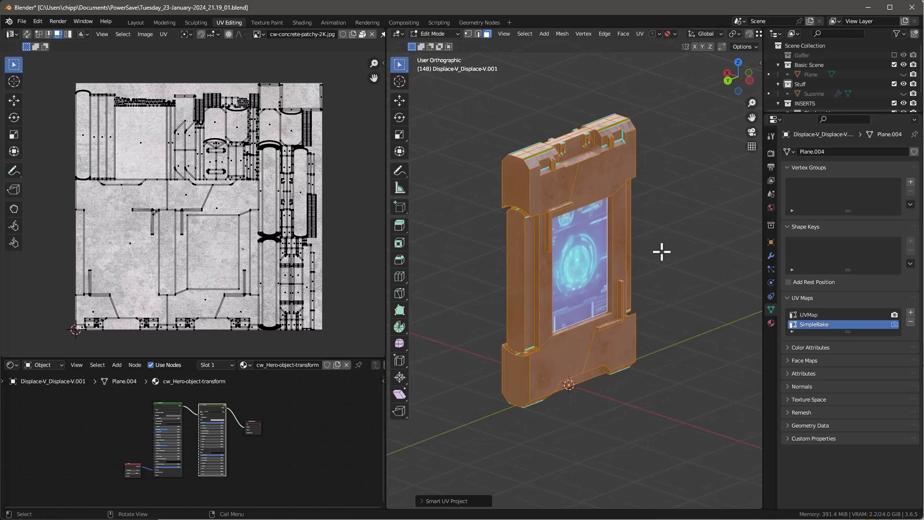
Step: Return to Object Mode and add the panel to SimpleBake's bake objects in the render settings
key(Tab)
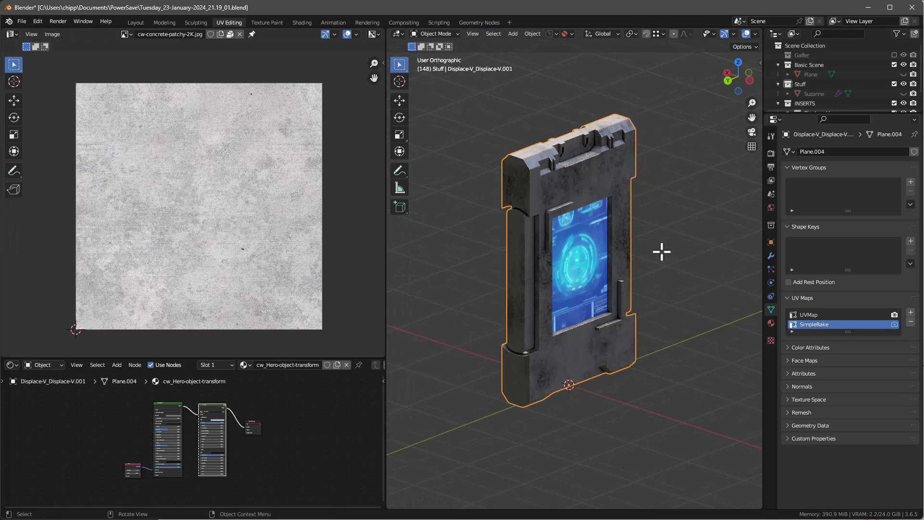
click(772, 153)
scroll(815, 282, down, 5)
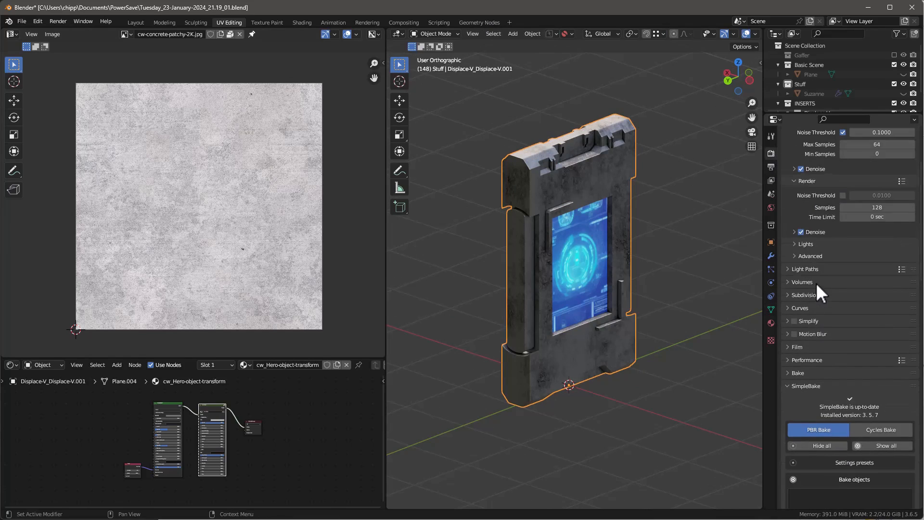
scroll(816, 284, down, 5)
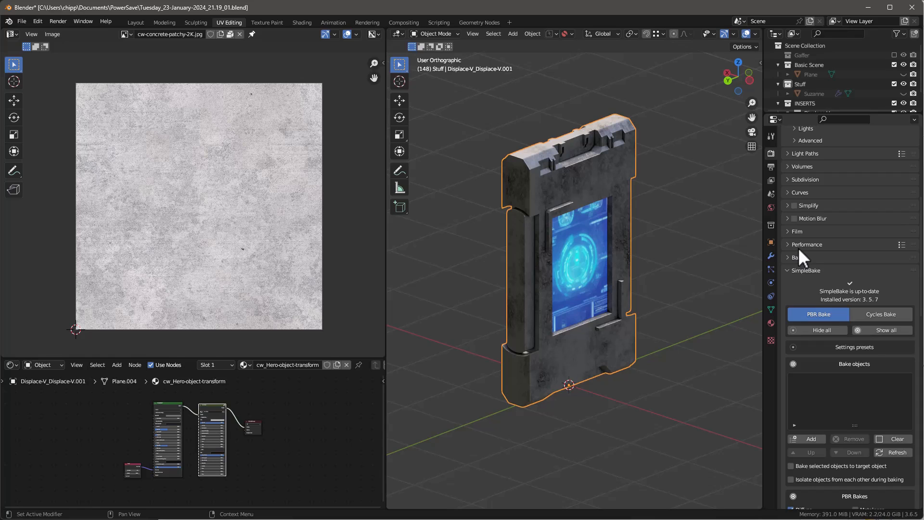
scroll(828, 287, down, 4)
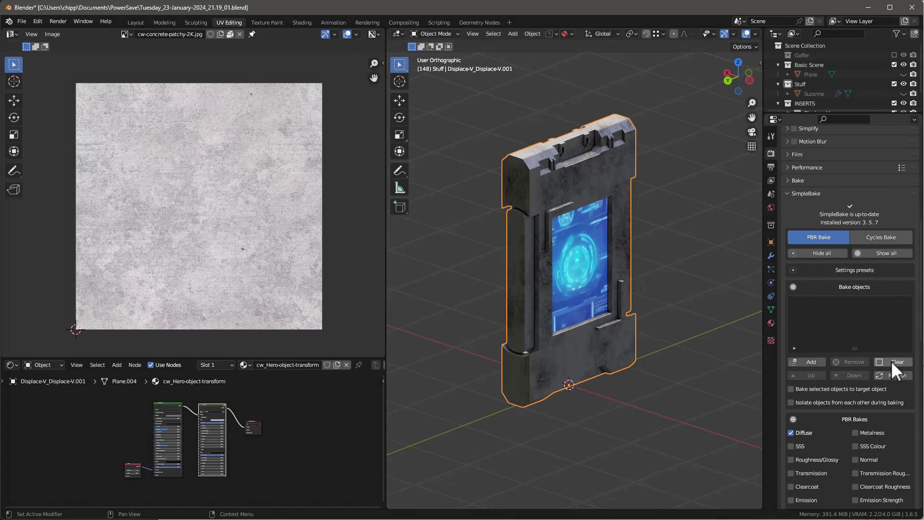
click(813, 361)
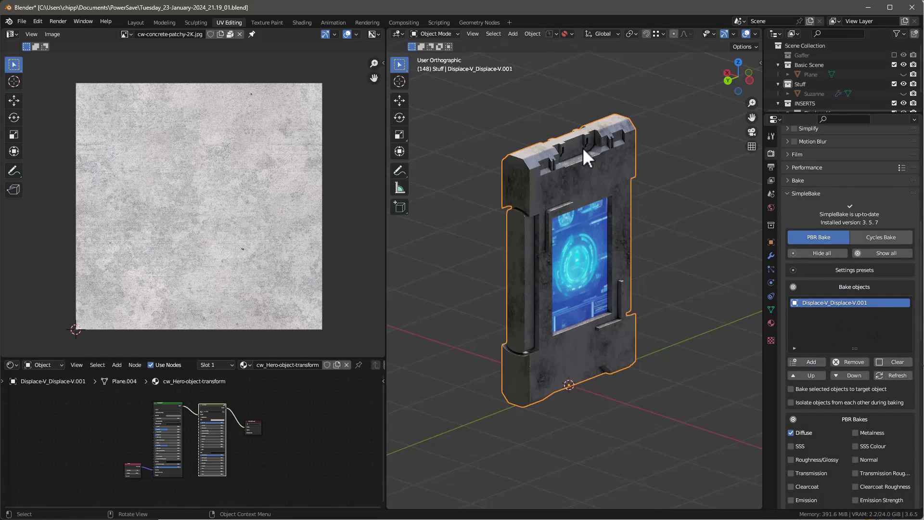
Step: Enable Metalness, Emission and Normal alongside Diffuse in the PBR bakes
scroll(856, 310, down, 7)
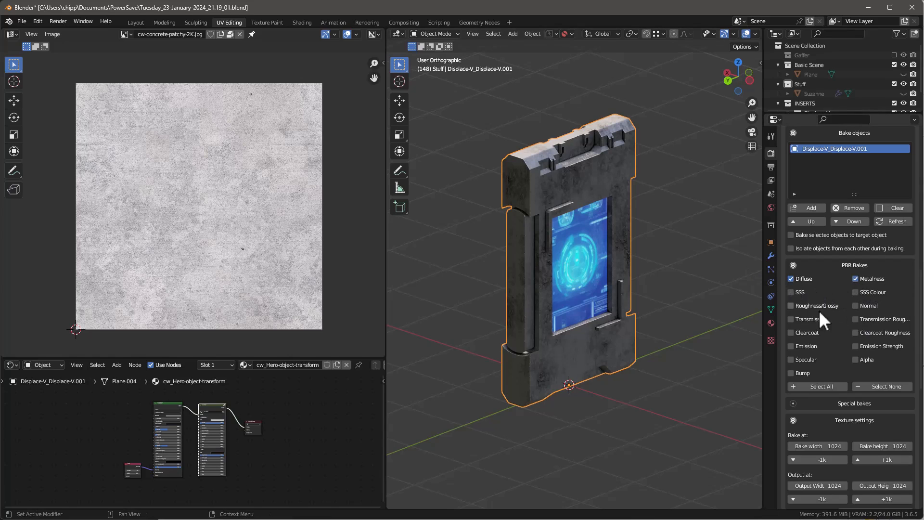
click(791, 345)
click(855, 305)
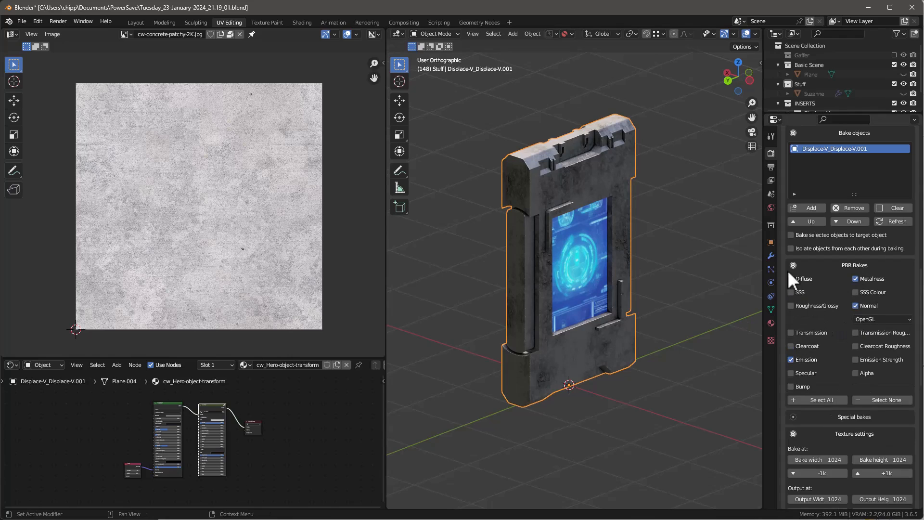
Step: Try a 2048-pixel bake and output size, return to 1024 pixels, and look over the UV settings
scroll(870, 358, down, 7)
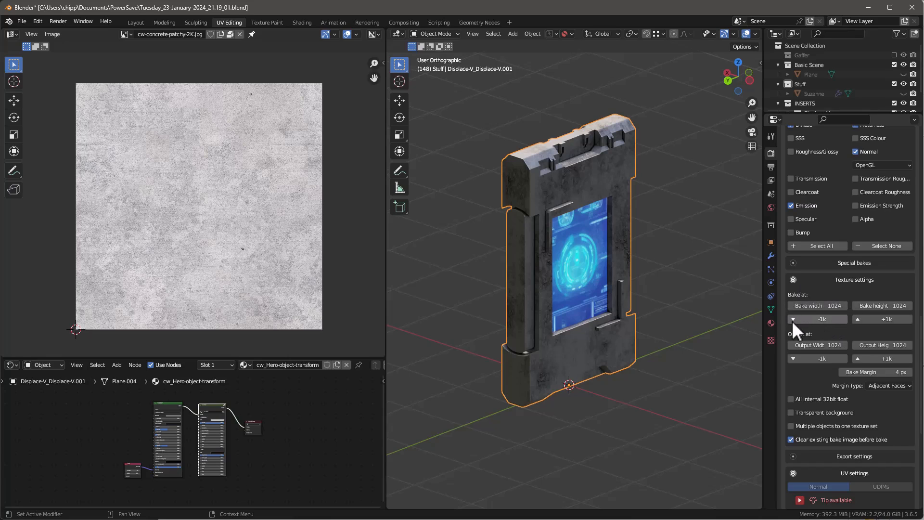
click(859, 319)
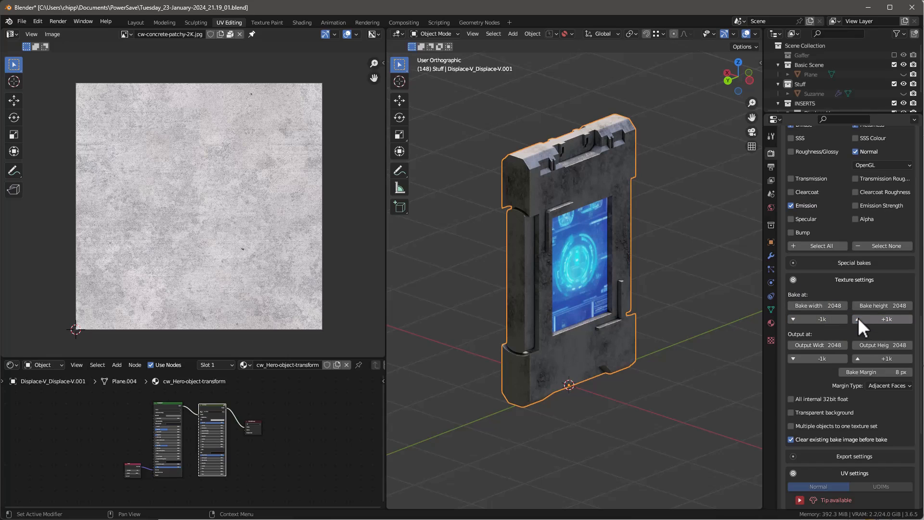
click(794, 318)
mouse_move(606, 224)
middle_down()
mouse_move(462, 173)
mouse_move(593, 221)
middle_up()
scroll(856, 404, down, 2)
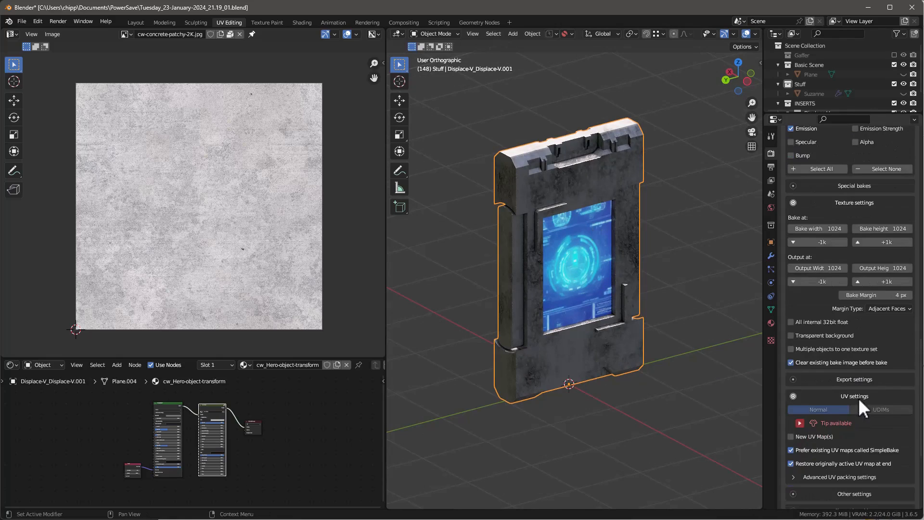
Step: Enable Copy objects and apply bakes in SimpleBake's other settings and start the foreground bake
scroll(858, 398, up, 1)
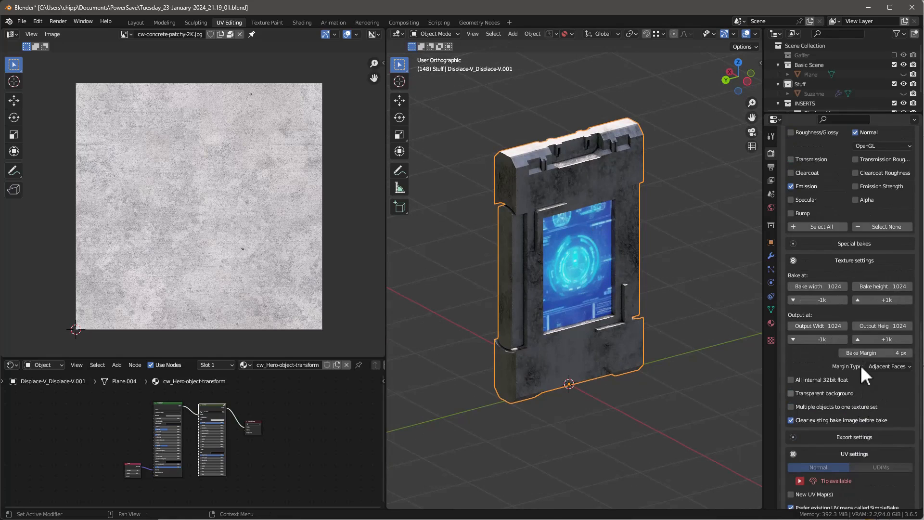
scroll(860, 365, down, 8)
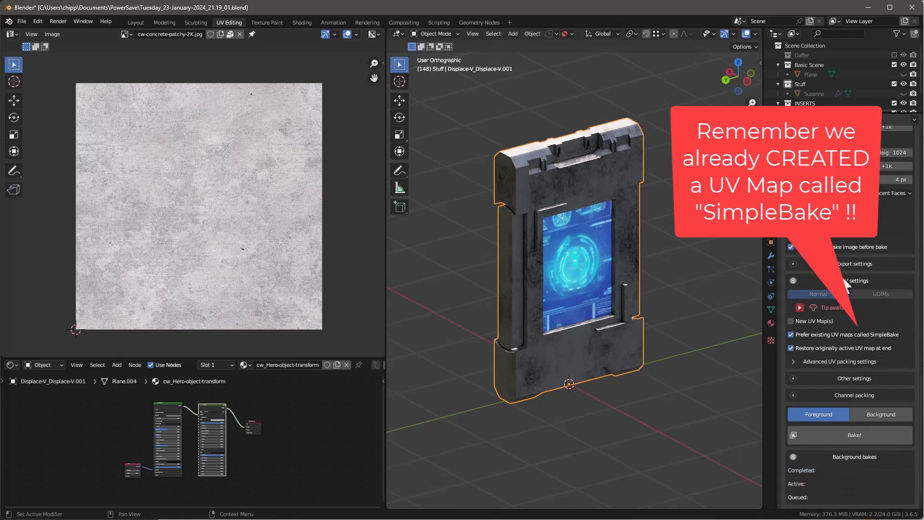
click(790, 334)
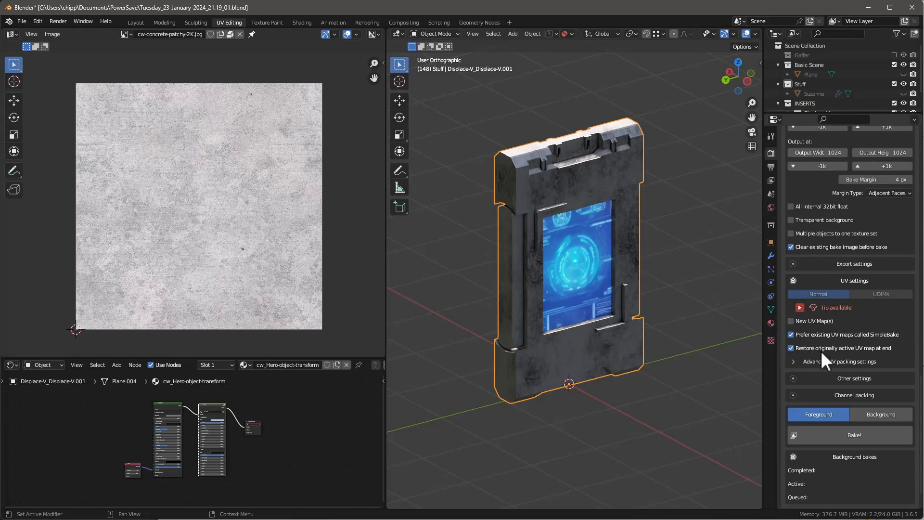
scroll(869, 343, down, 1)
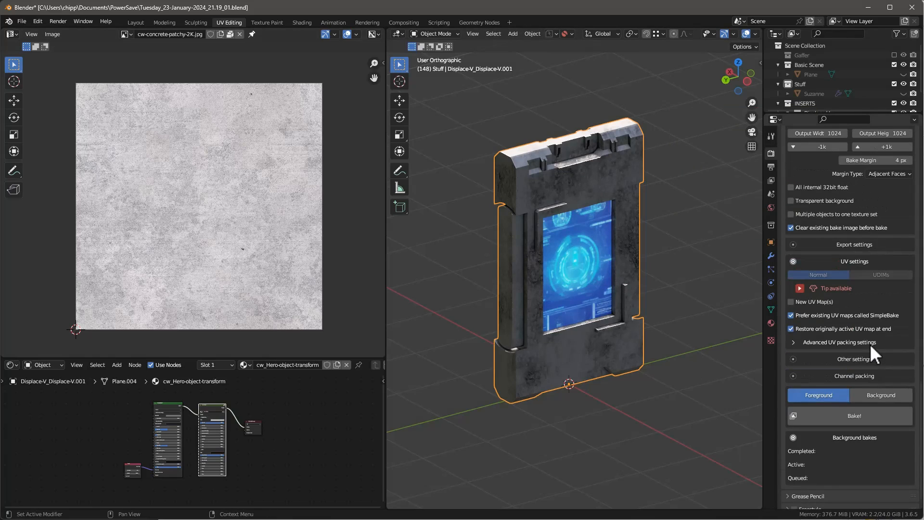
scroll(873, 332, down, 1)
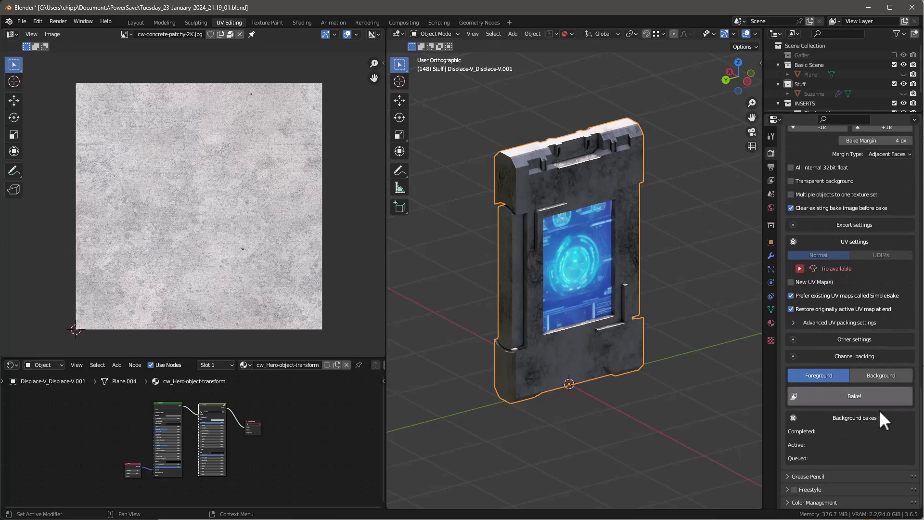
scroll(872, 426, up, 2)
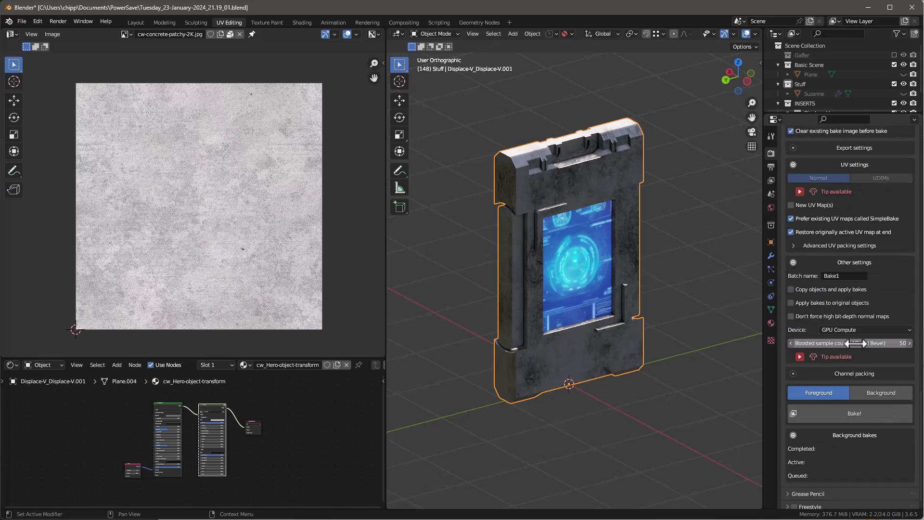
click(790, 289)
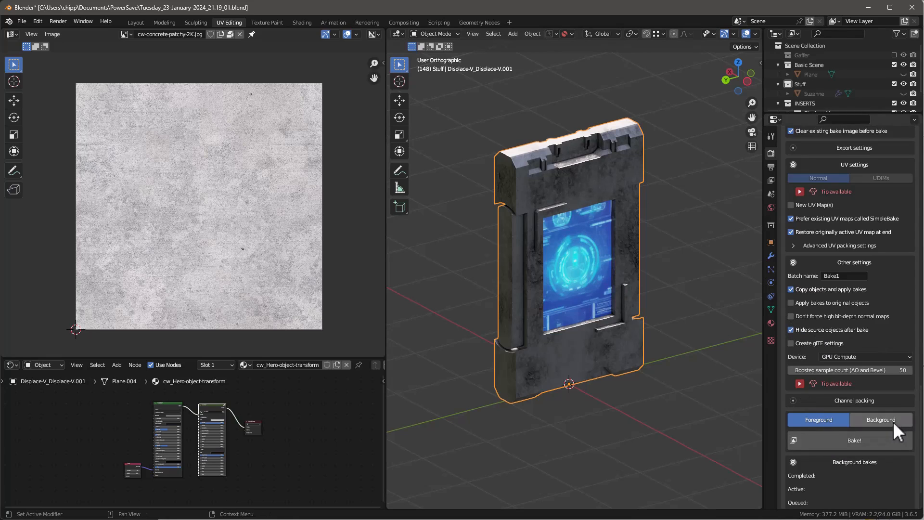
click(849, 441)
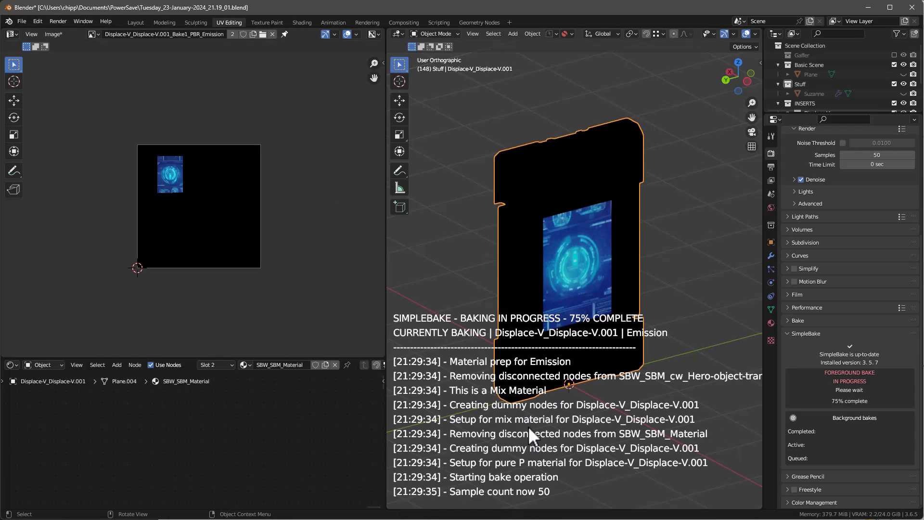
Step: Select the baked panel copy and examine its baked surface up close and as a whole
click(471, 298)
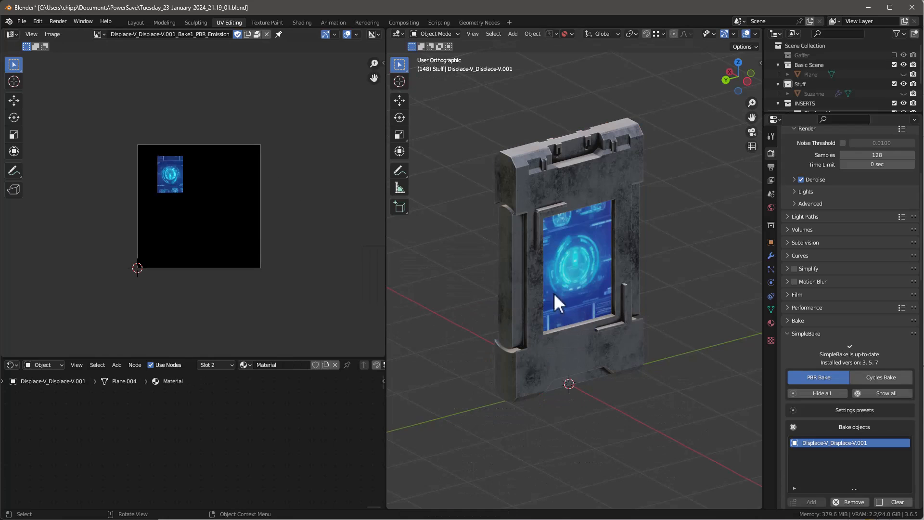
middle_drag(556, 303, 557, 193)
click(586, 179)
scroll(586, 178, down, 4)
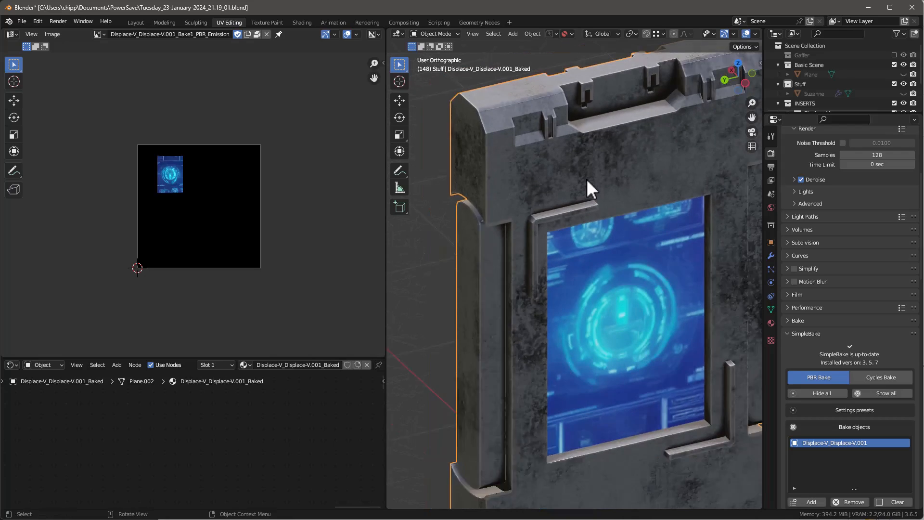
scroll(834, 64, down, 3)
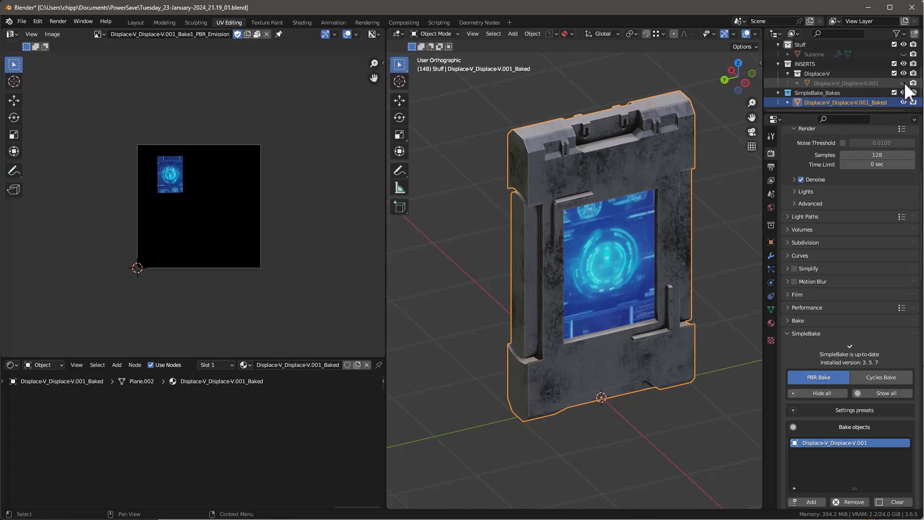
mouse_move(617, 223)
middle_down()
mouse_move(636, 166)
mouse_move(621, 215)
middle_up()
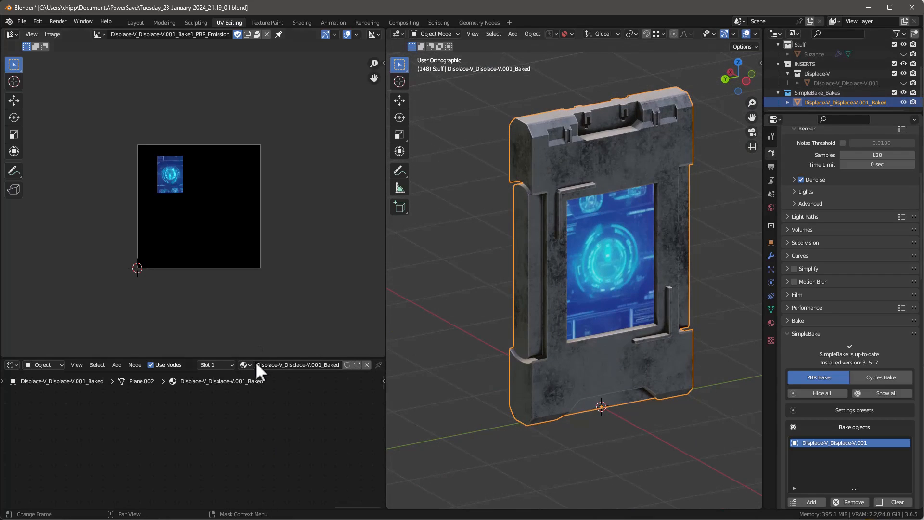
Step: Enlarge the shader editor to show all nodes of the baked material, and move the glTF node below the Principled BSDF
key(Tab)
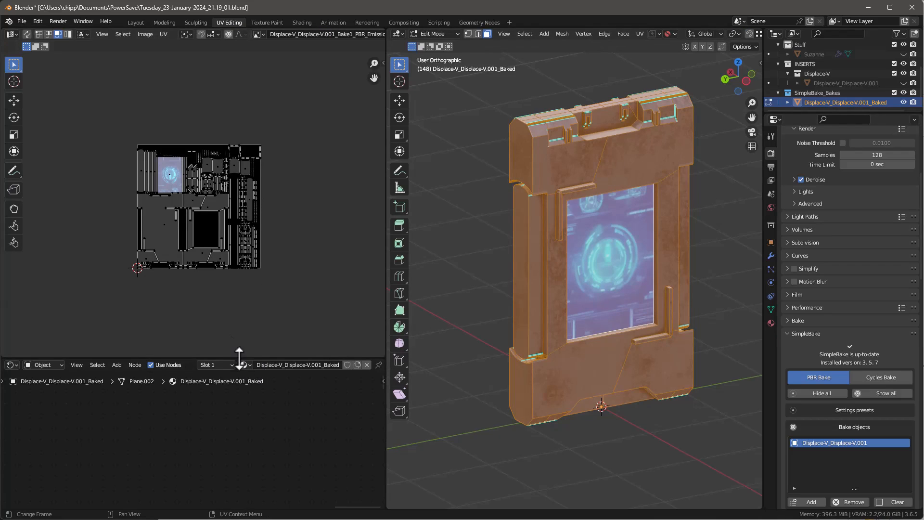
drag(238, 359, 246, 241)
key(Tab)
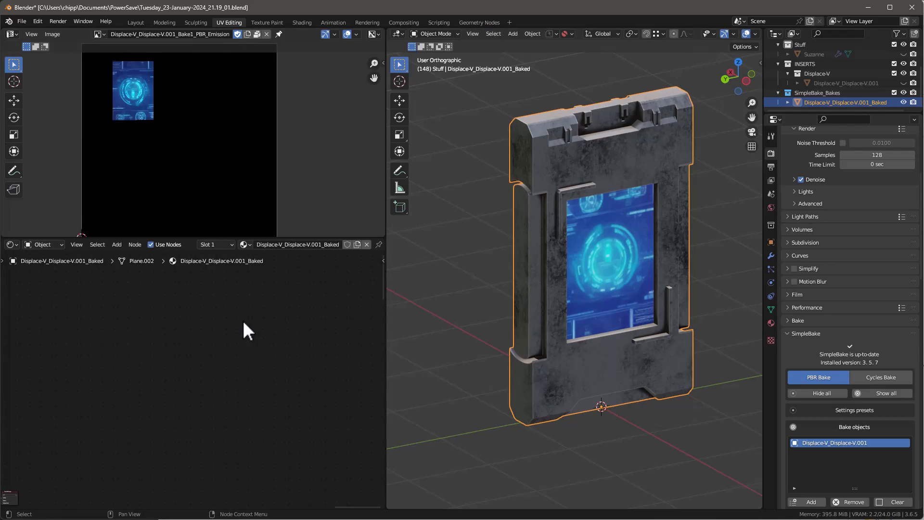
key(Home)
scroll(141, 374, up, 6)
drag(314, 321, 275, 451)
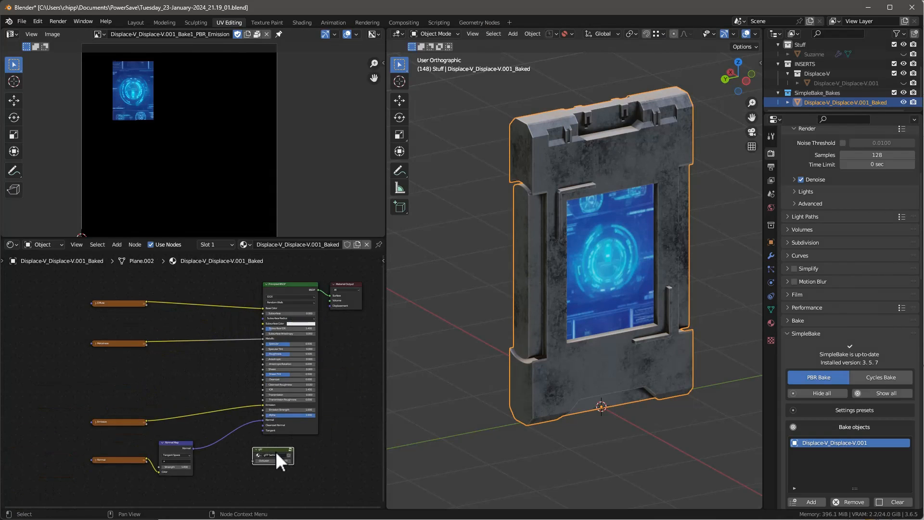
Step: Expand the Diffuse texture node and display its baked image in the image editor
scroll(217, 423, up, 6)
click(115, 290)
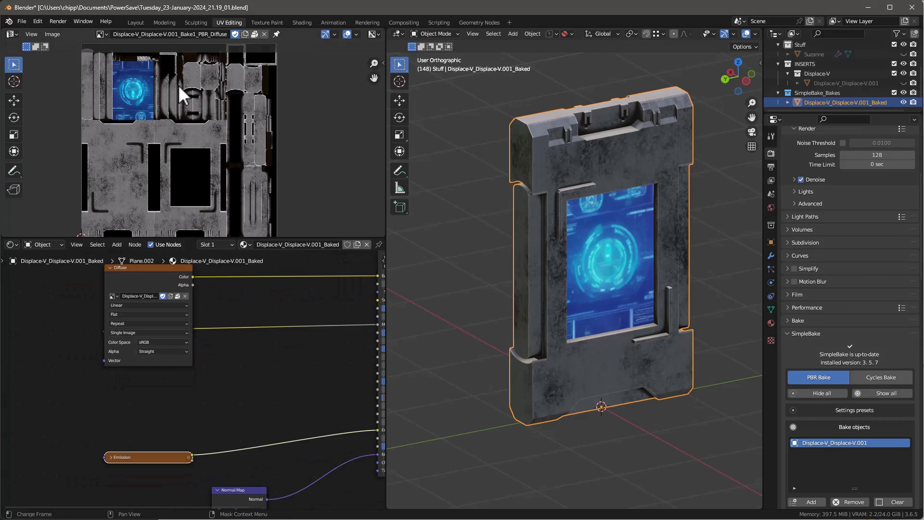
scroll(192, 93, down, 2)
scroll(194, 94, up, 1)
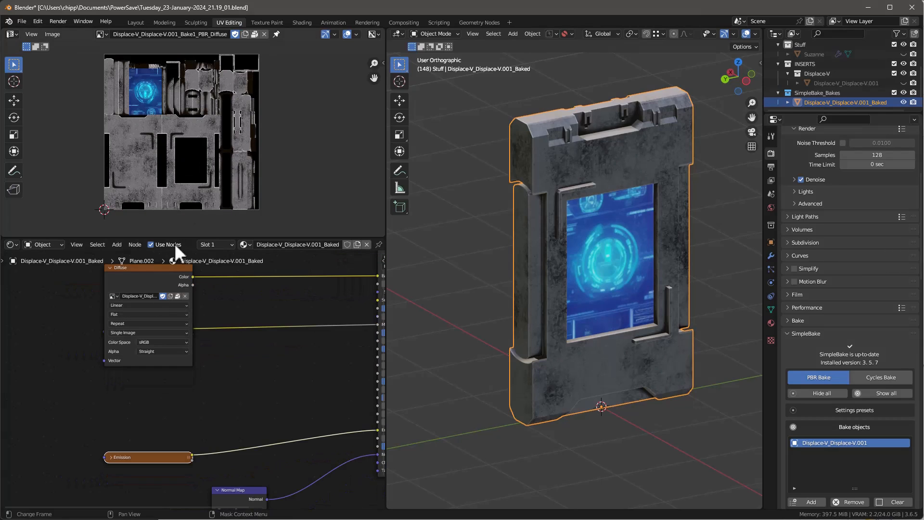
Step: Move the Emission texture node up beneath Diffuse and expand it to display its baked image
drag(127, 458, 123, 387)
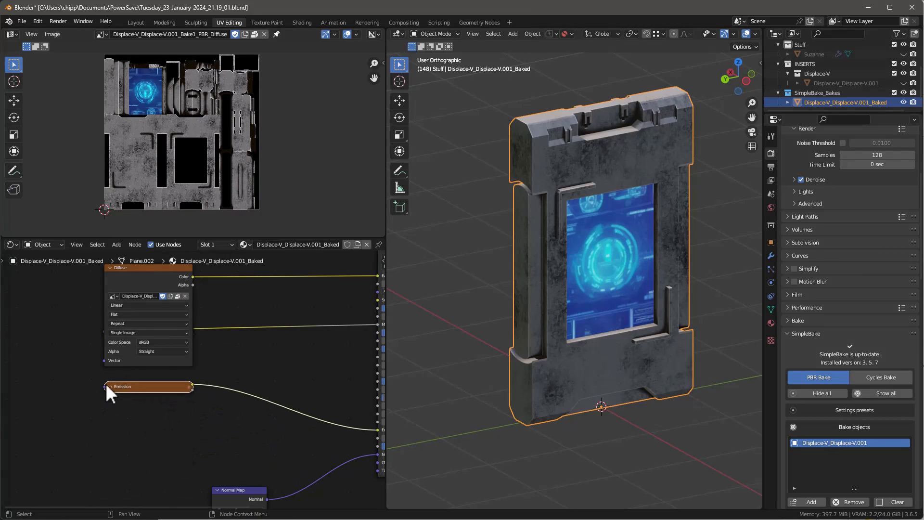
click(110, 387)
scroll(149, 81, up, 2)
scroll(148, 82, down, 1)
Step: Expand the Normal texture node beneath Emission and display the Bake1_PBR_Normal image in the image editor
middle_drag(159, 469, 153, 359)
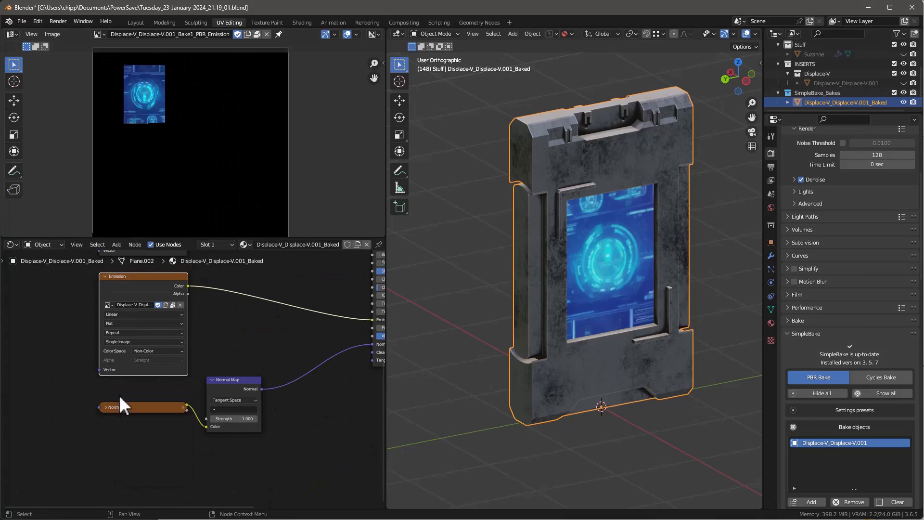
click(105, 407)
drag(124, 409, 126, 394)
click(99, 34)
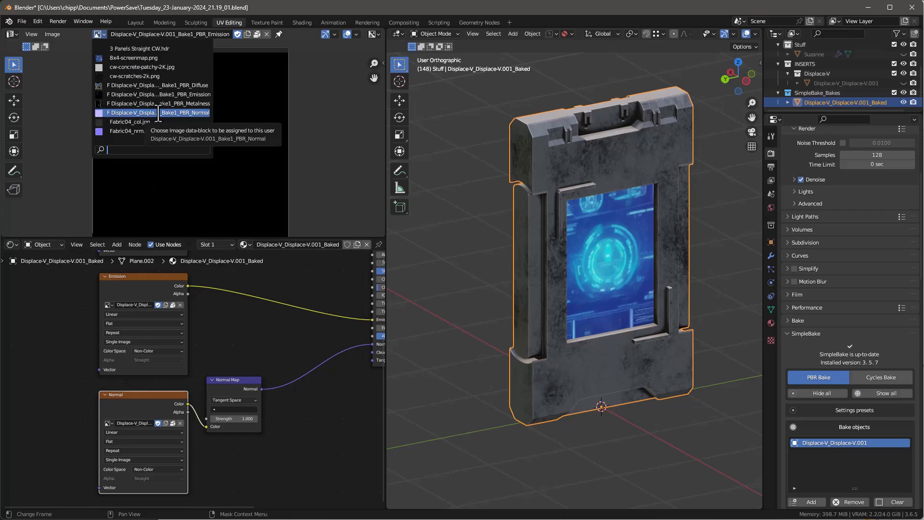
click(159, 113)
Step: Move the Diffuse node up and expand the Metalness node to display its baked image up close
scroll(233, 374, down, 5)
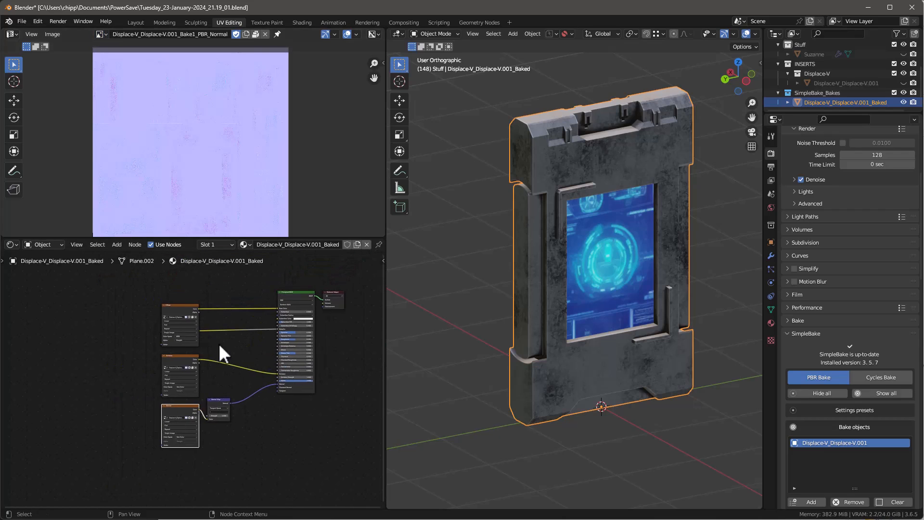
scroll(217, 334, up, 6)
mouse_move(175, 289)
mouse_down()
mouse_move(118, 259)
mouse_move(175, 270)
mouse_move(174, 279)
mouse_up()
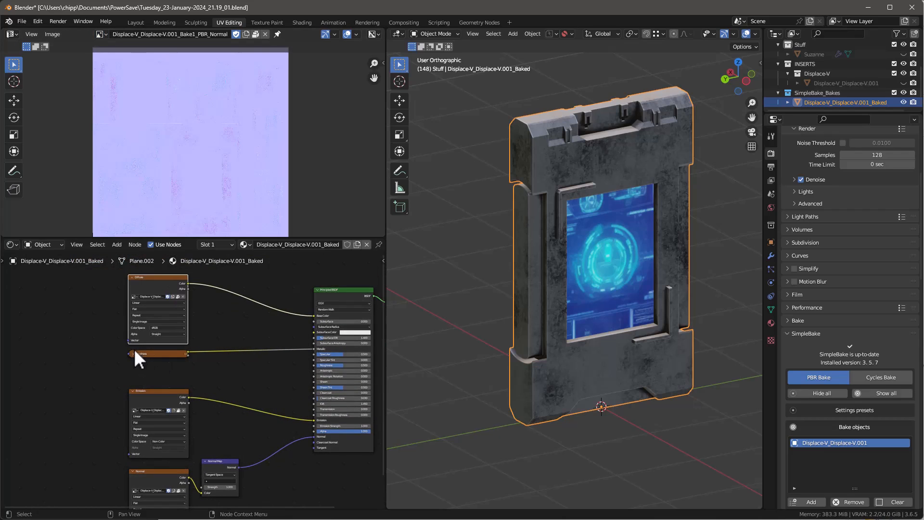
click(134, 353)
scroll(224, 139, up, 3)
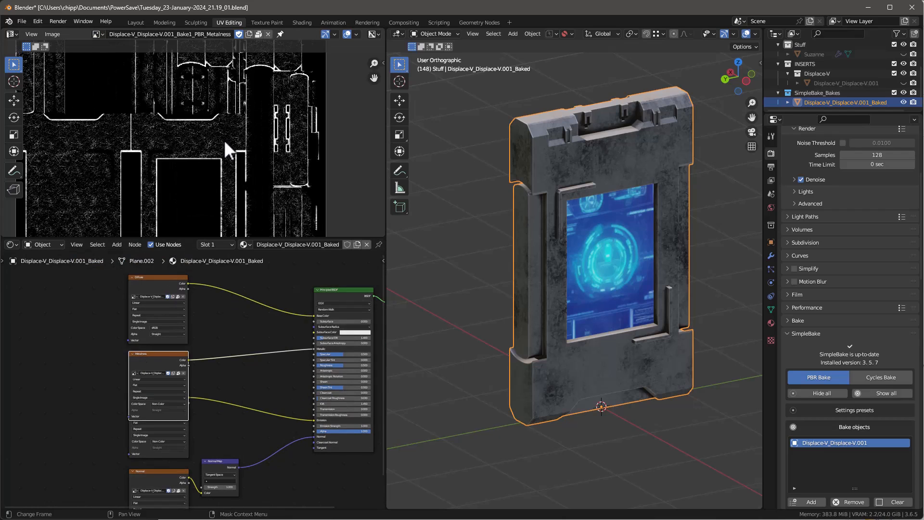
scroll(224, 139, up, 1)
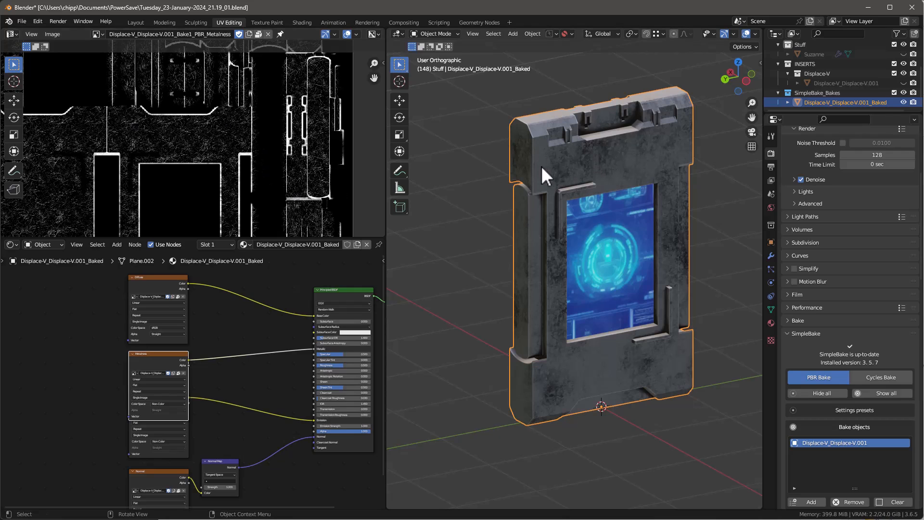
Step: Examine the worn edges and surfaces of the baked panel against the Metalness map
scroll(540, 165, up, 3)
middle_drag(544, 148, 515, 213)
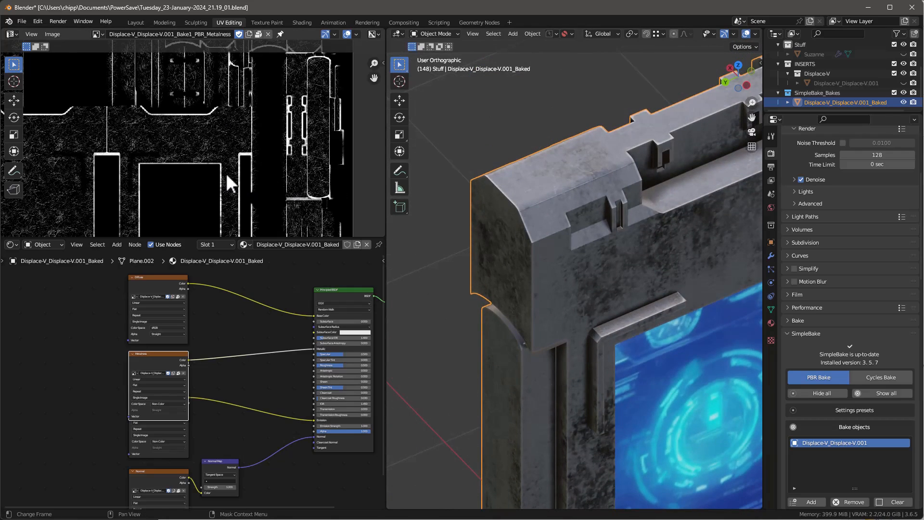
middle_drag(553, 192, 600, 199)
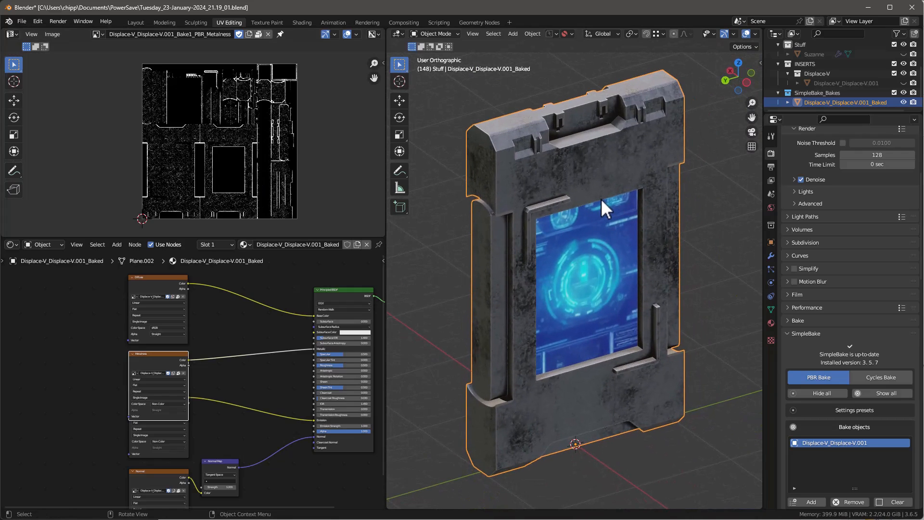
mouse_move(595, 197)
middle_down()
mouse_move(480, 186)
mouse_move(623, 188)
mouse_move(613, 203)
middle_up()
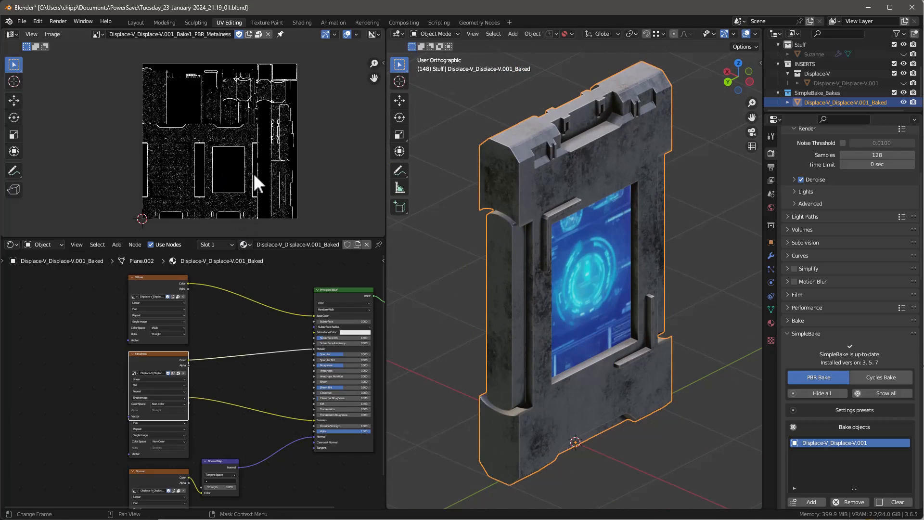
Step: Examine the baked Metalness and Diffuse maps in a maximized image editor, overlaying the panel's UV islands on Diffuse
key(ctrl+space)
scroll(486, 281, up, 6)
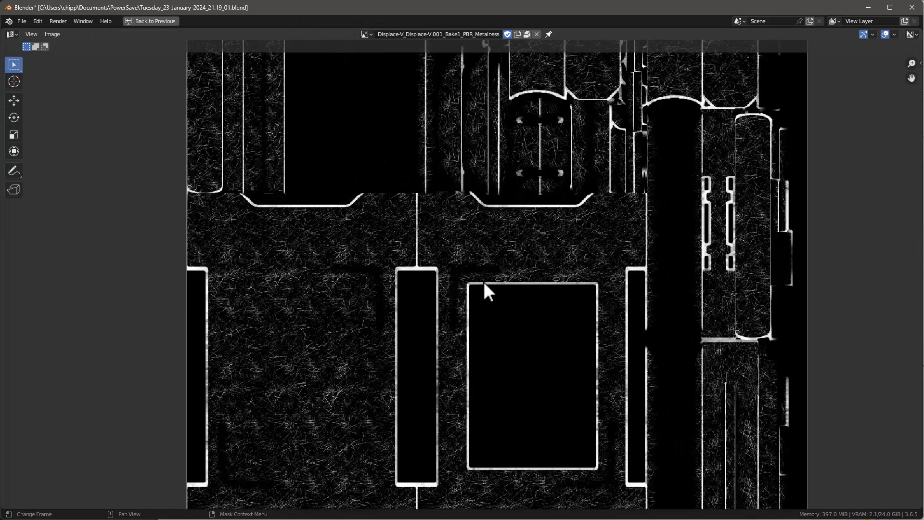
scroll(483, 281, down, 2)
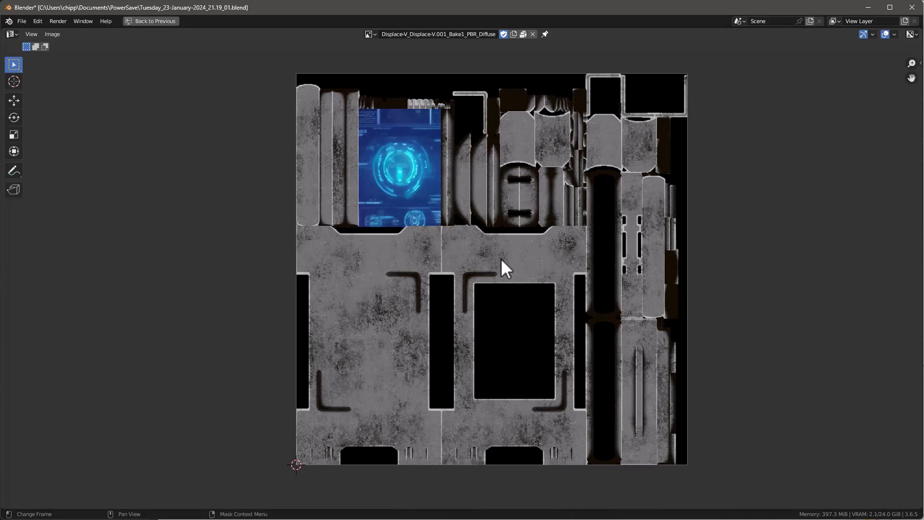
key(ctrl+space)
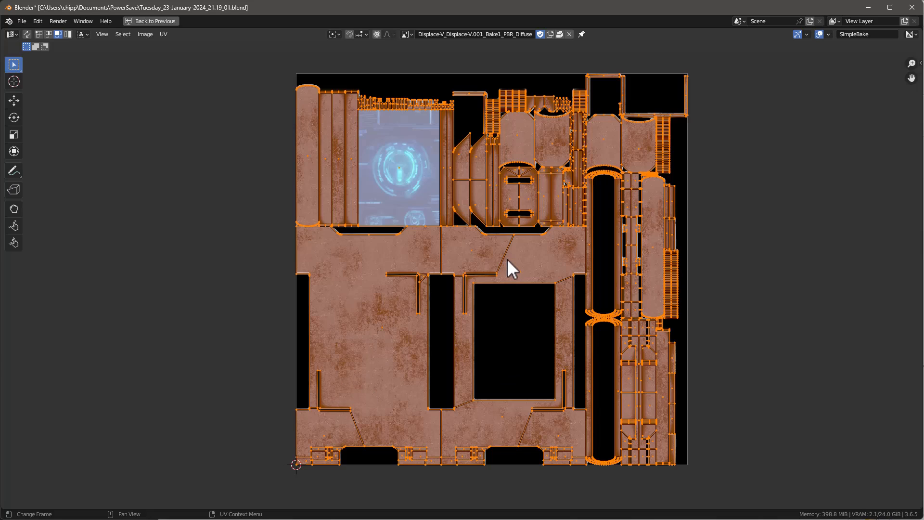
key(Tab)
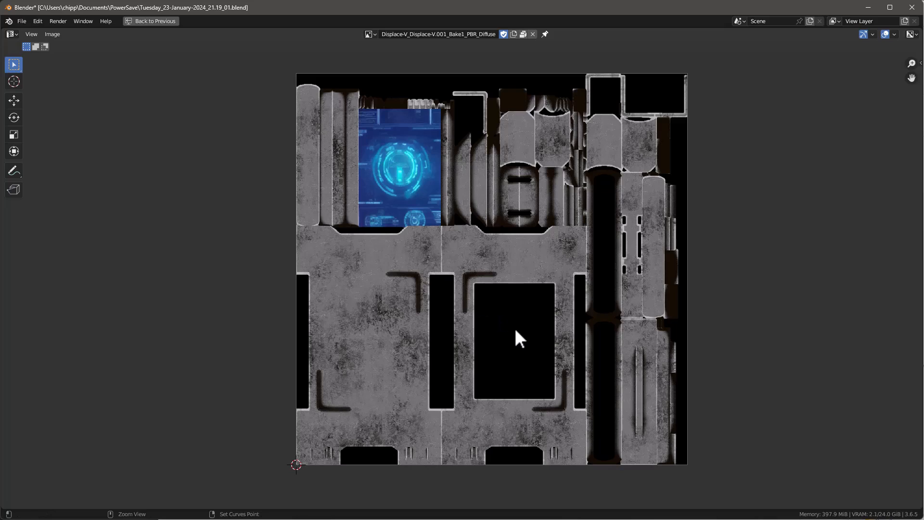
Step: Restore the full editor layout and inspect the baked panel alongside its complete Diffuse map
key(ctrl+space)
scroll(332, 212, down, 5)
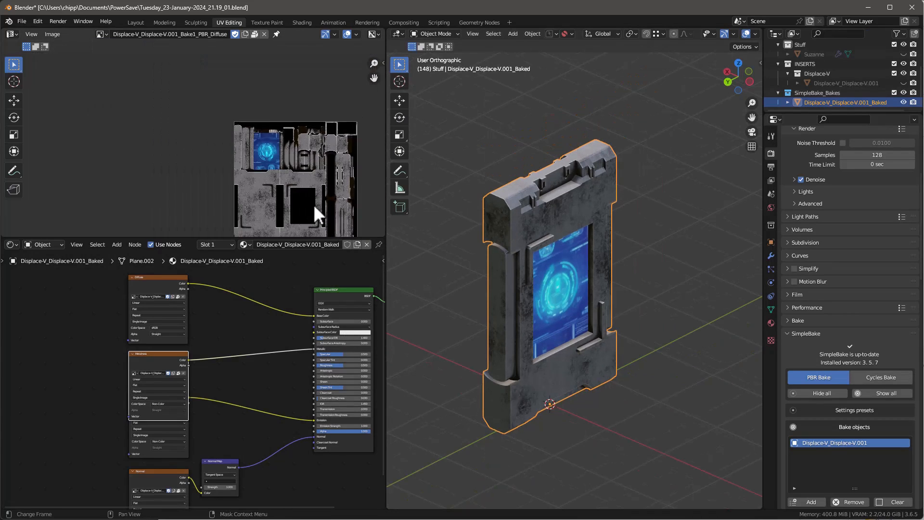
scroll(313, 204, up, 3)
middle_drag(311, 203, 242, 168)
scroll(241, 169, down, 2)
middle_drag(582, 259, 546, 231)
scroll(541, 209, up, 2)
middle_drag(602, 227, 611, 179)
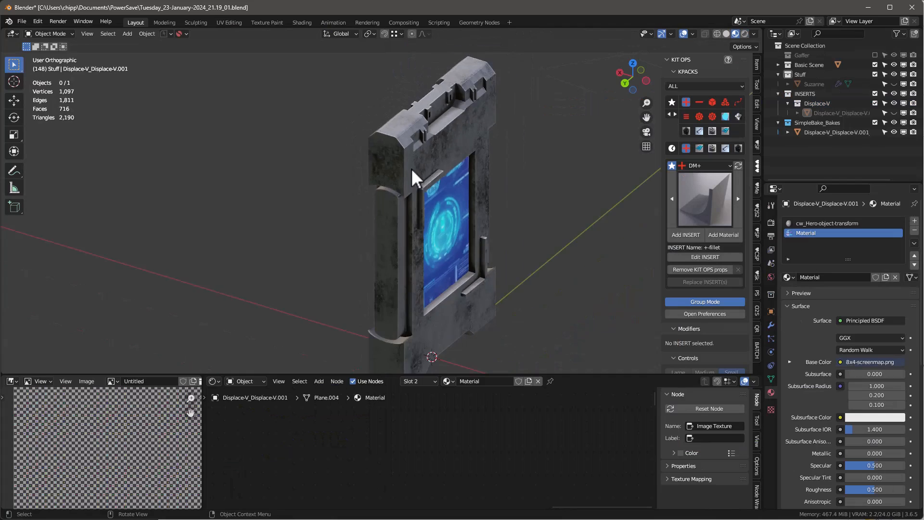
middle_drag(412, 170, 463, 121)
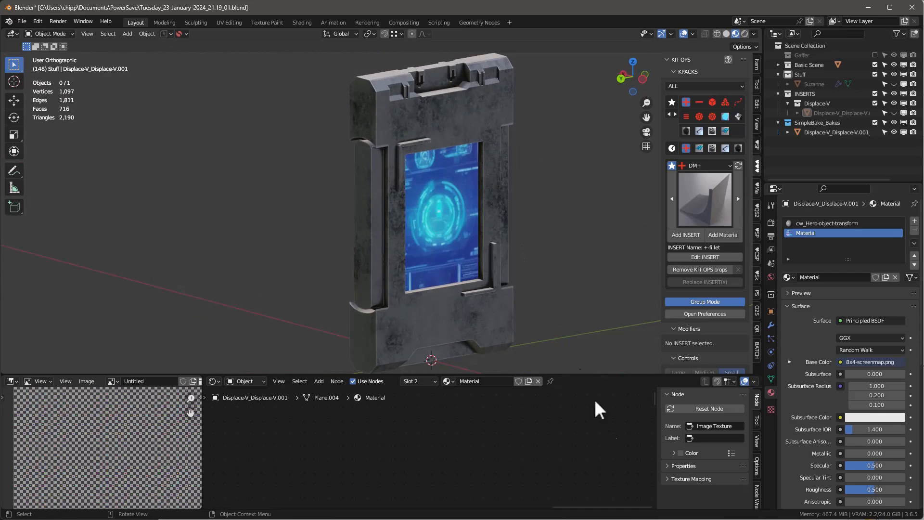